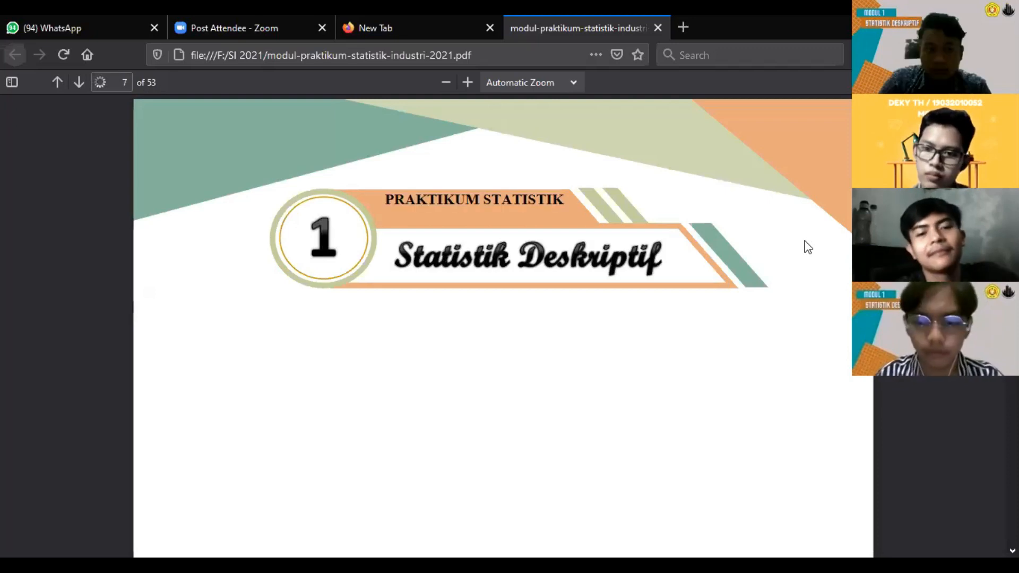
Read the Tujuan and Landasan Teori sections of Module 1, Statistik Deskriptif, starting on PDF page 7
scroll(808, 247, "down", 2)
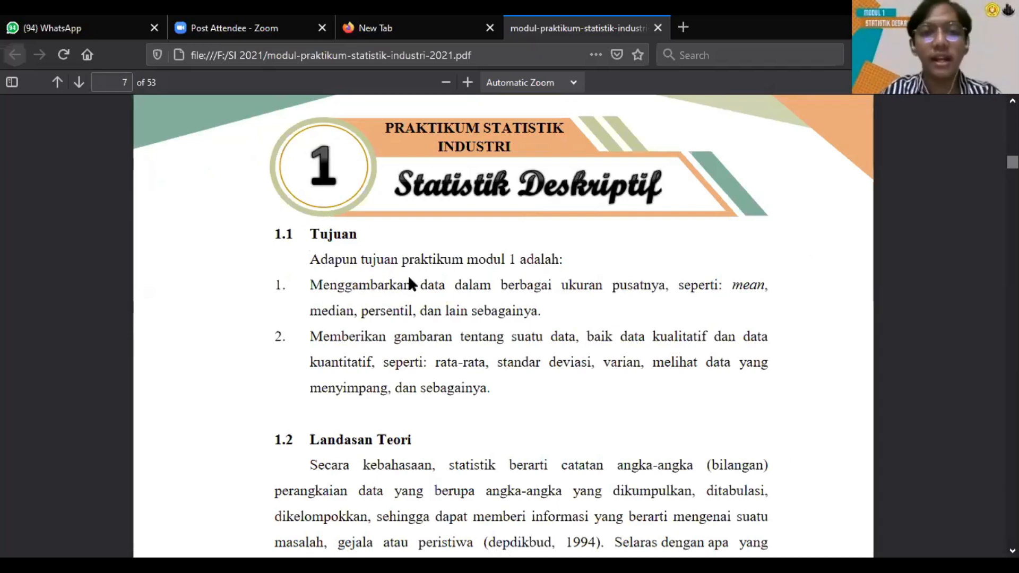
scroll(422, 282, "down", 1)
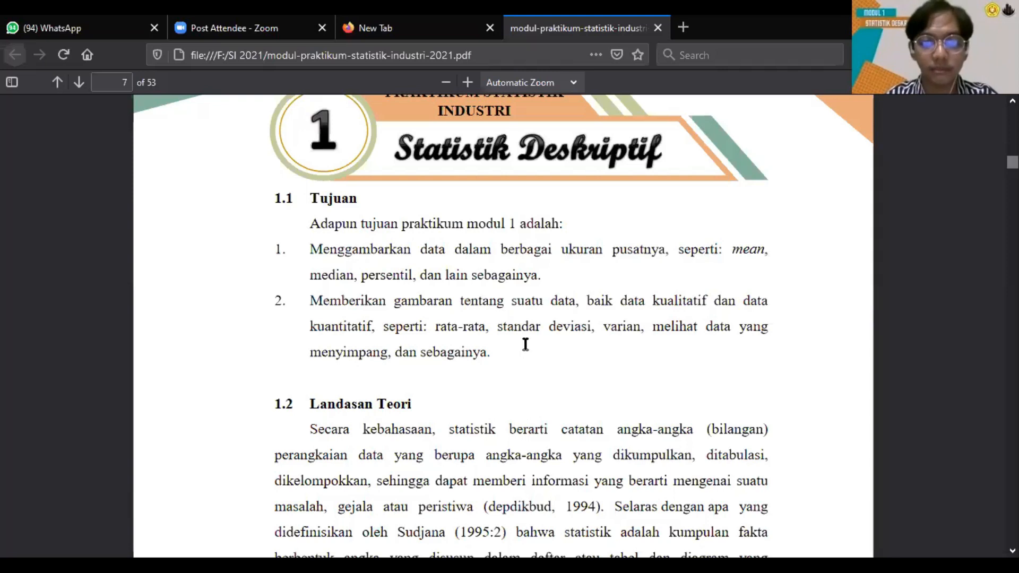
scroll(526, 345, "down", 3)
scroll(525, 345, "down", 3)
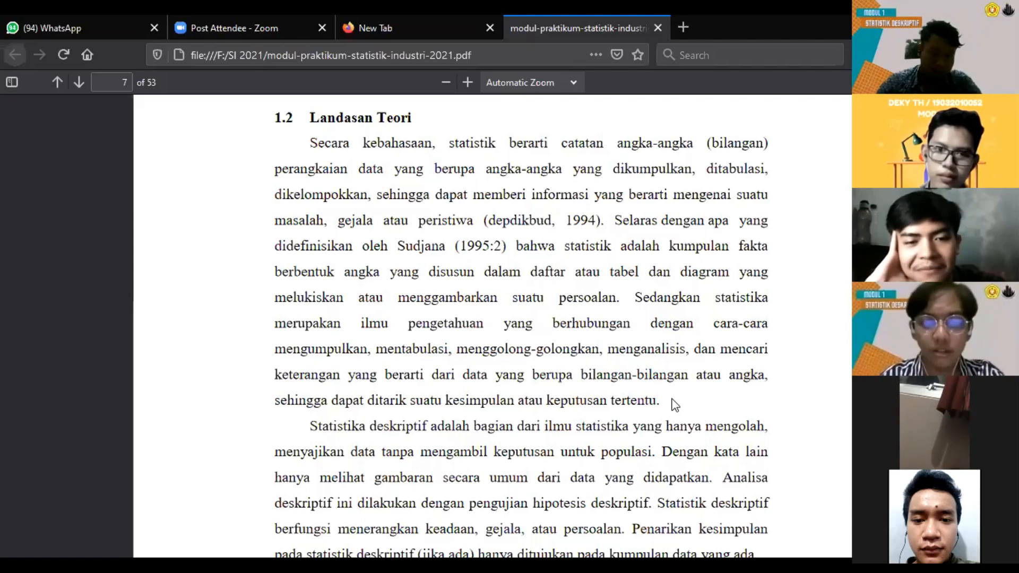
scroll(673, 400, "down", 3)
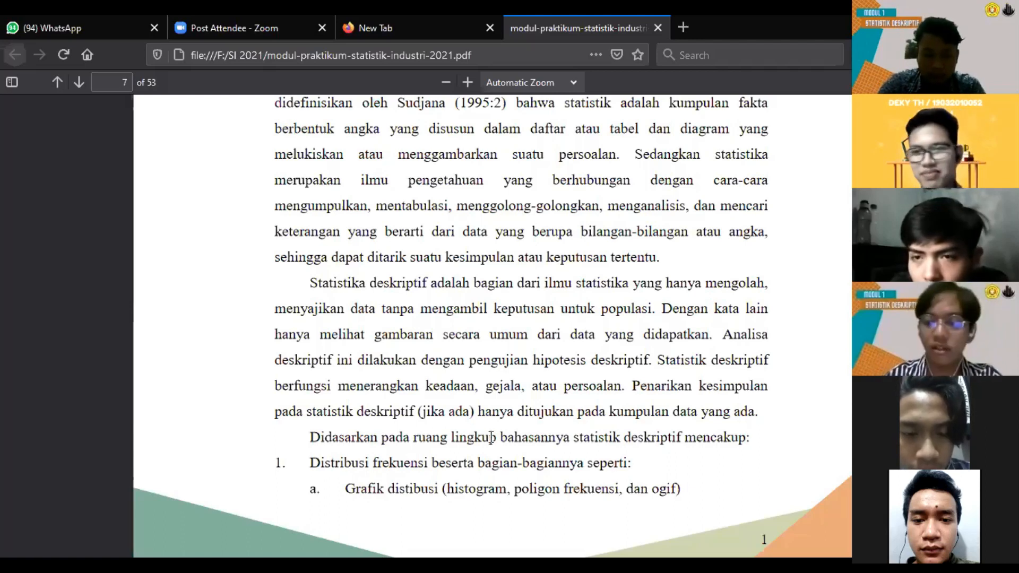
scroll(492, 437, "down", 1)
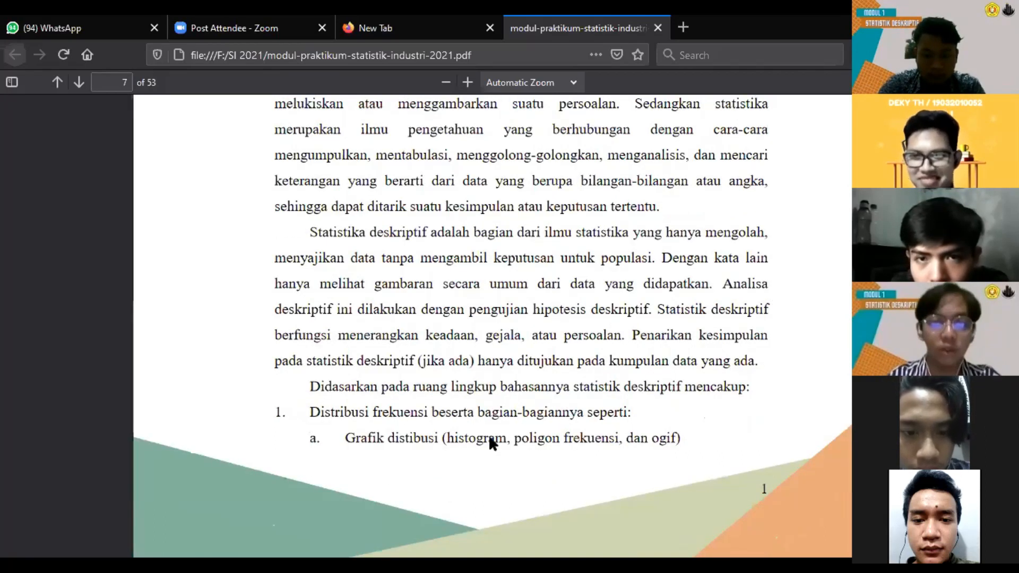
scroll(490, 438, "down", 2)
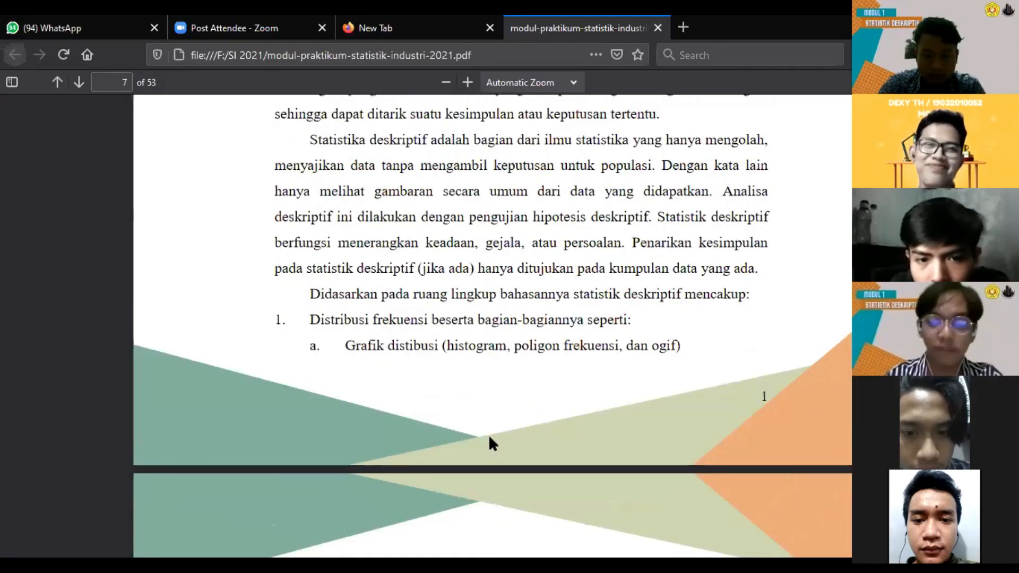
scroll(489, 439, "down", 1)
scroll(491, 444, "down", 1)
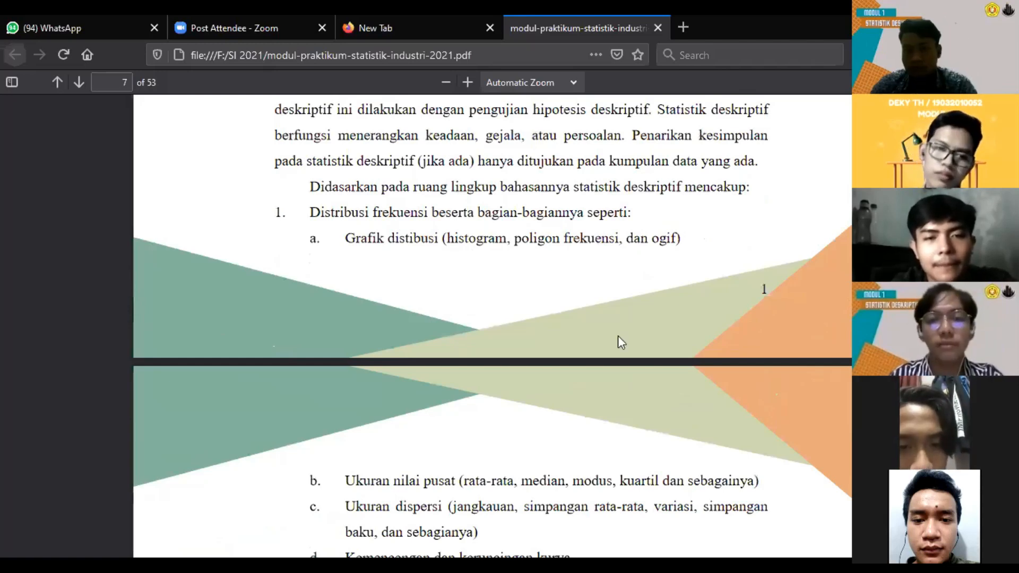
Examine the scope of descriptive statistics, the sum, mean and median formulas, and the hypothesis testing stages in the module
scroll(618, 335, "down", 2)
scroll(619, 341, "down", 3)
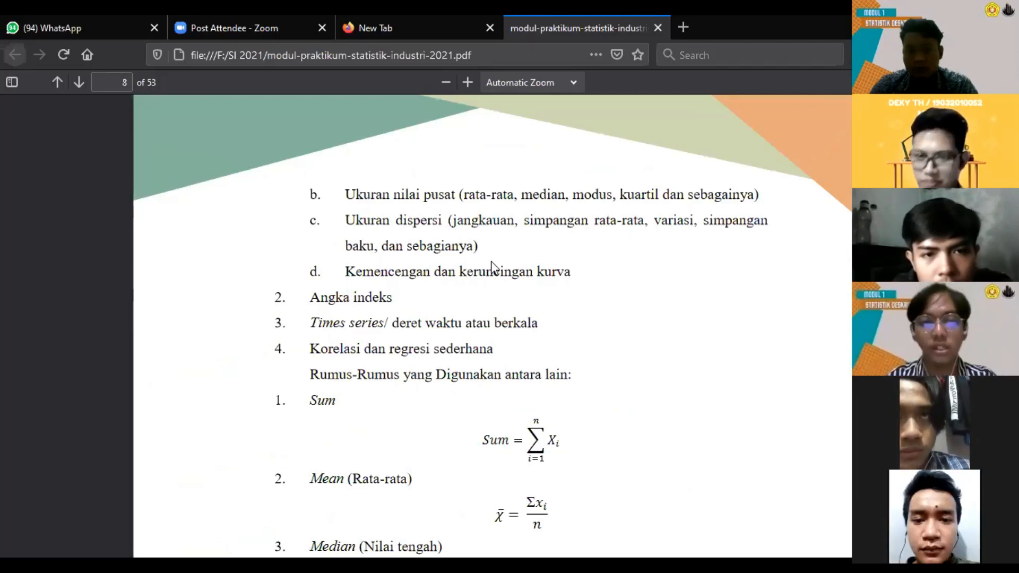
scroll(492, 263, "down", 2)
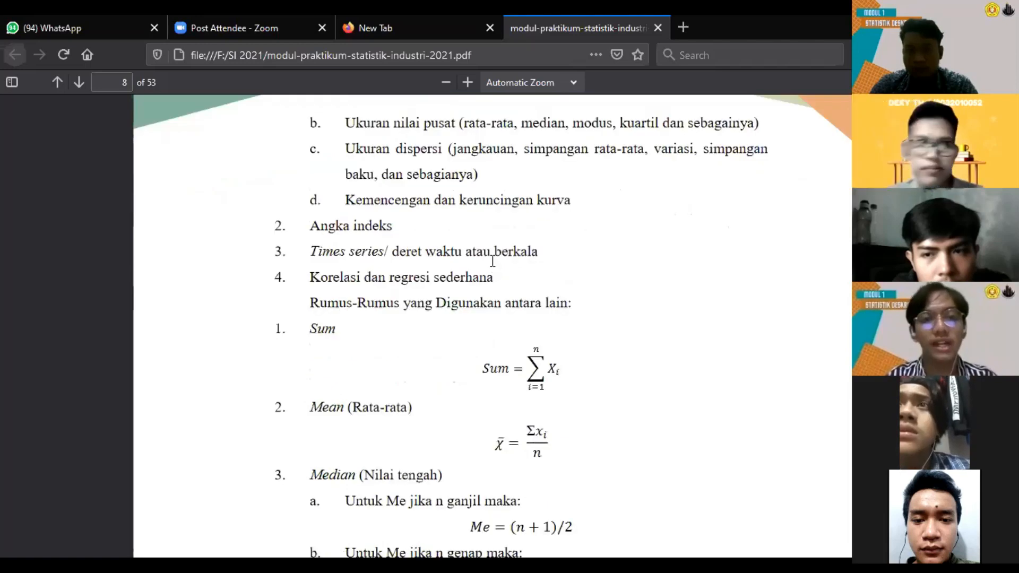
scroll(492, 262, "down", 1)
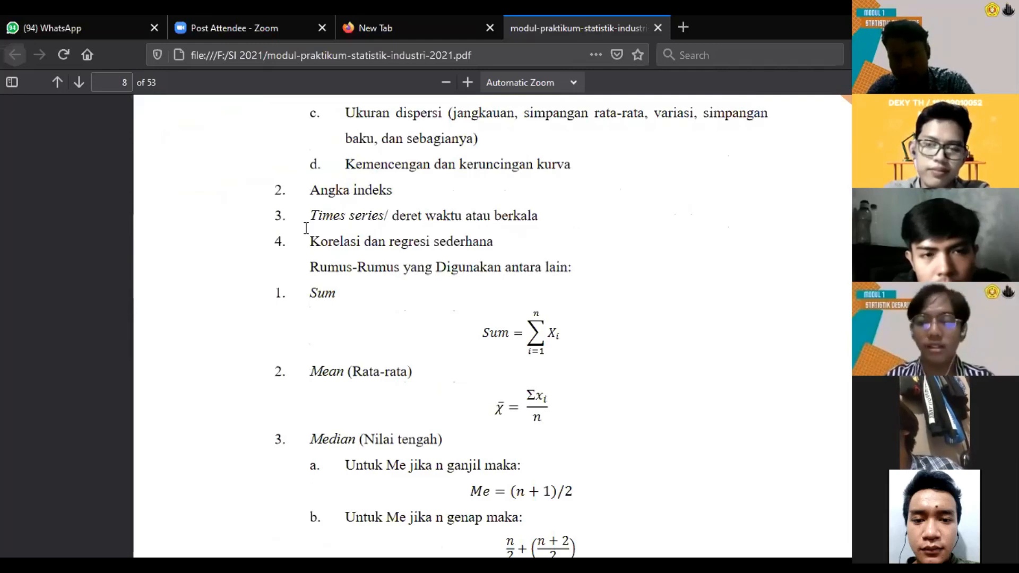
scroll(306, 229, "down", 1)
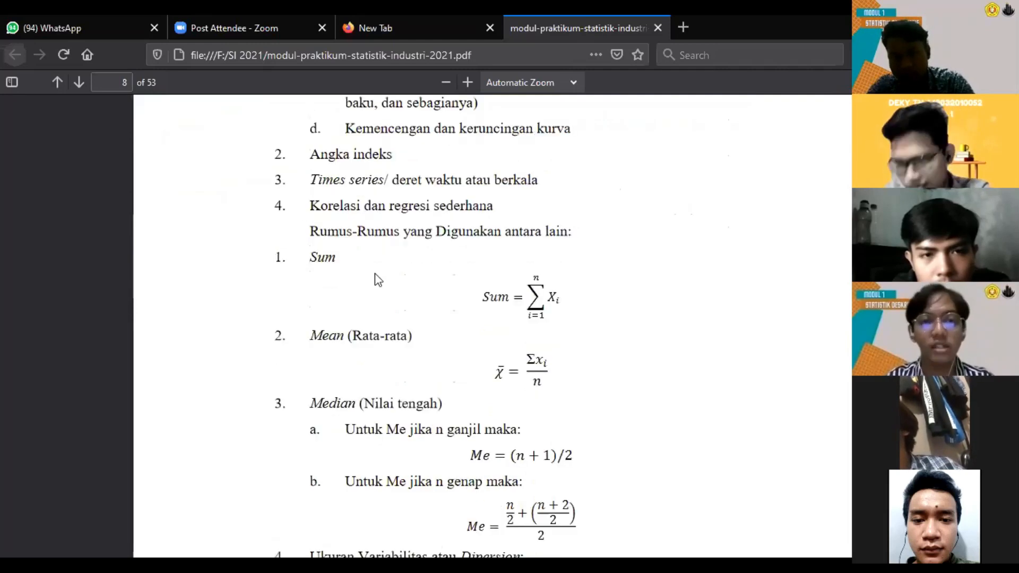
scroll(378, 280, "down", 1)
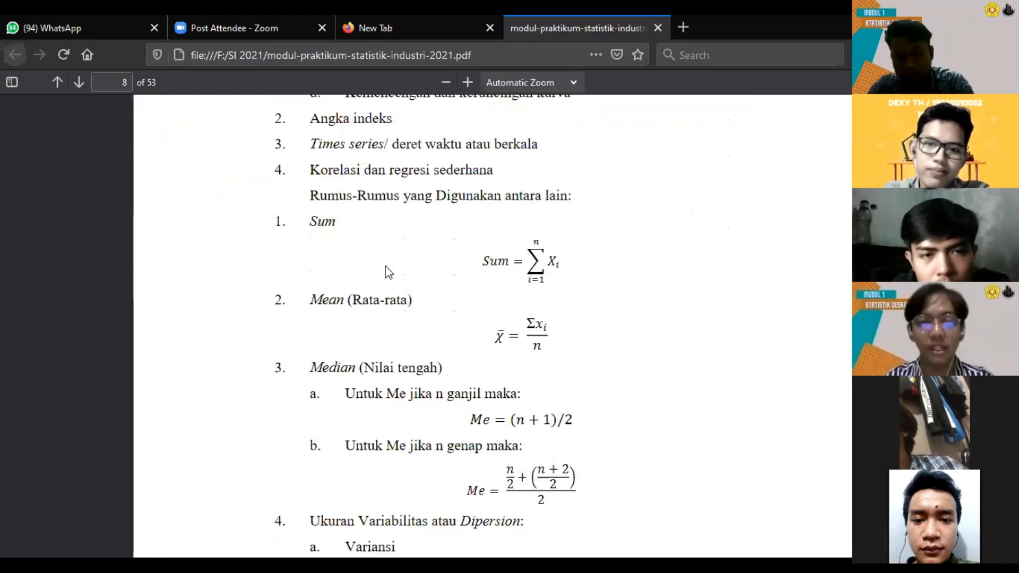
scroll(387, 267, "down", 2)
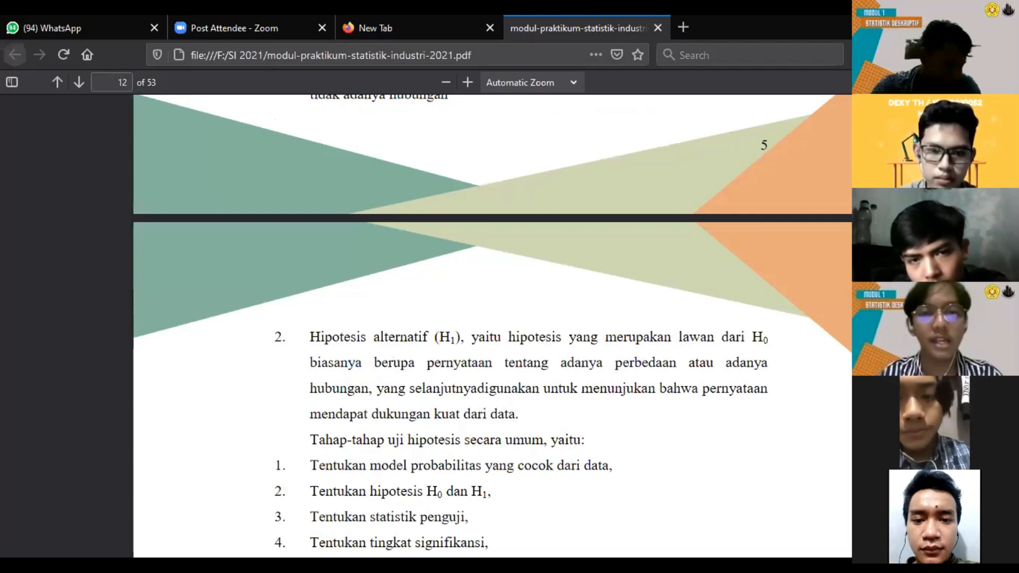
scroll(493, 326, "up", 3)
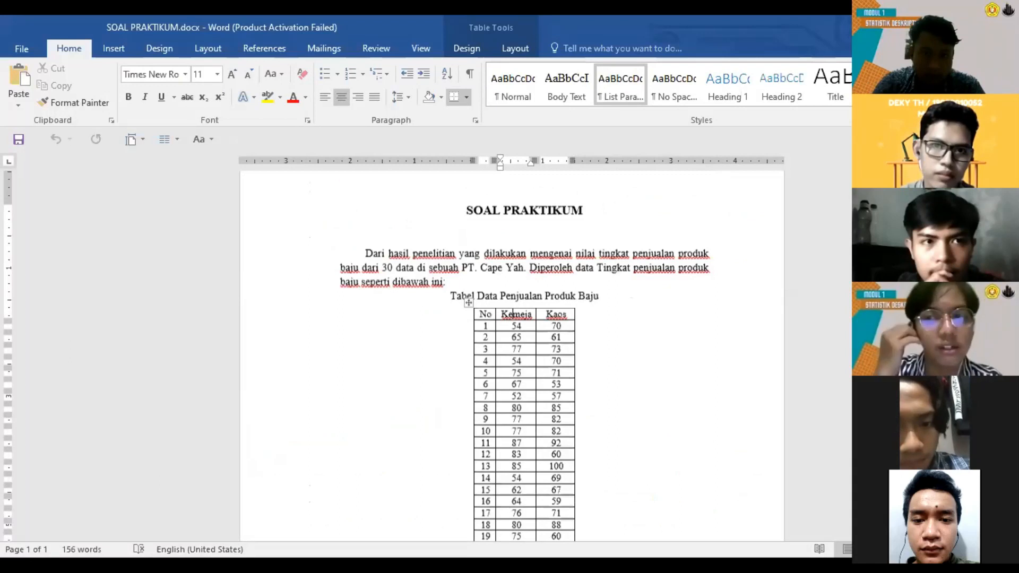
In the Word document SOAL PRAKTIKUM.docx, review the Kemeja and Kaos sales table and the list of statistics to determine
scroll(513, 356, "up", 1)
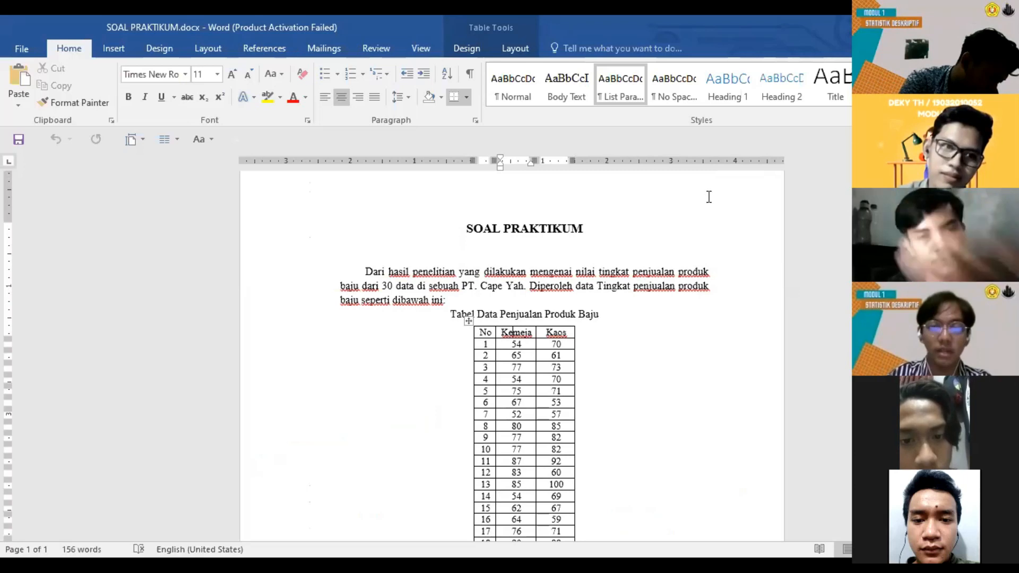
scroll(494, 270, "down", 3)
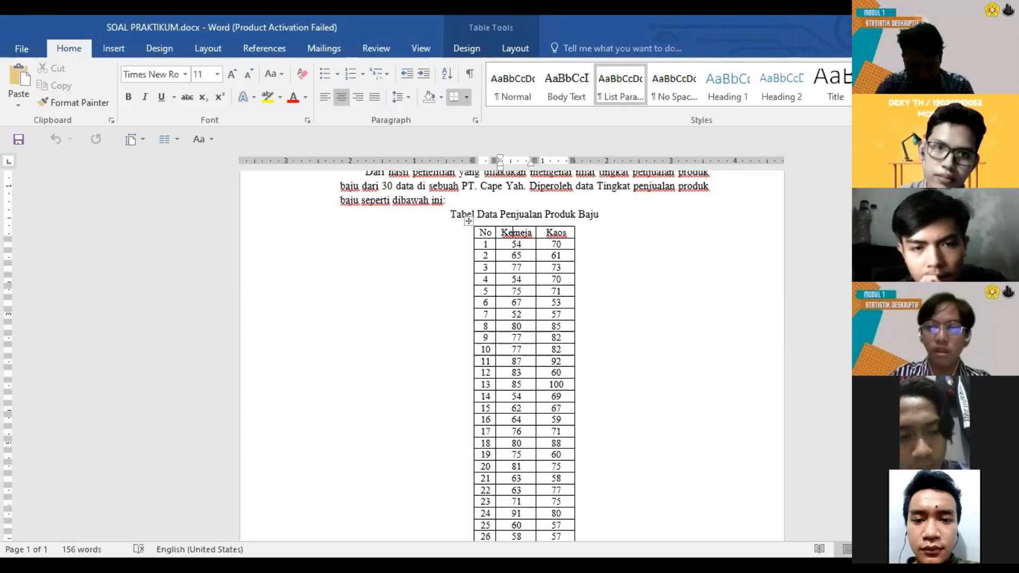
scroll(513, 232, "down", 5)
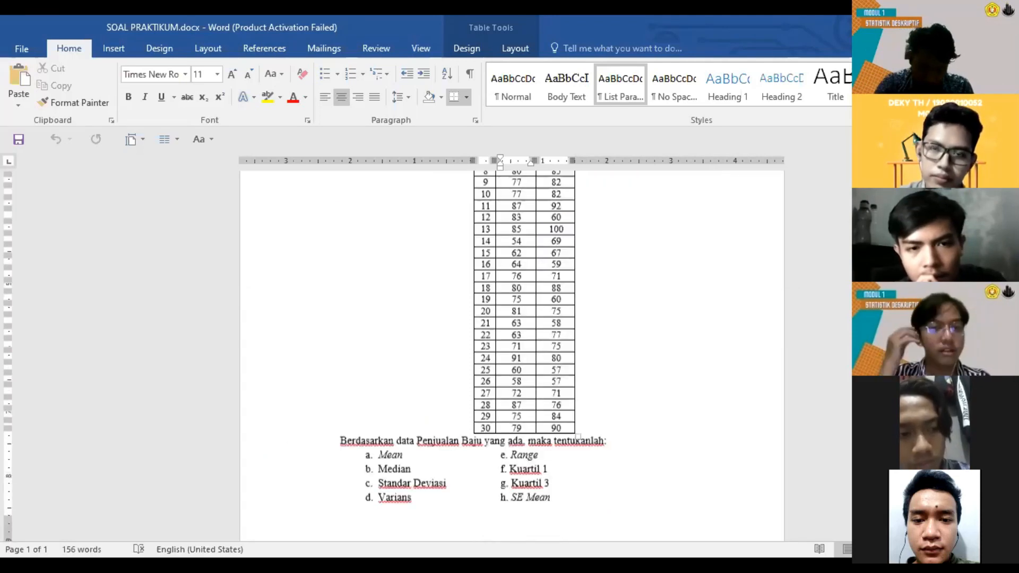
scroll(513, 340, "down", 1)
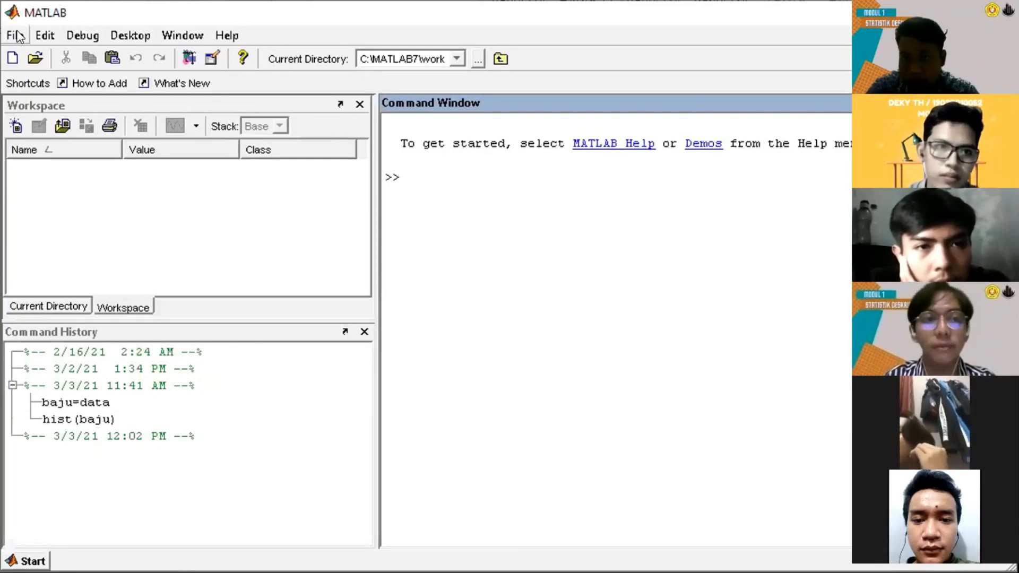
In MATLAB, create a new workspace variable named data and open it in the Array Editor
left_click(41, 39)
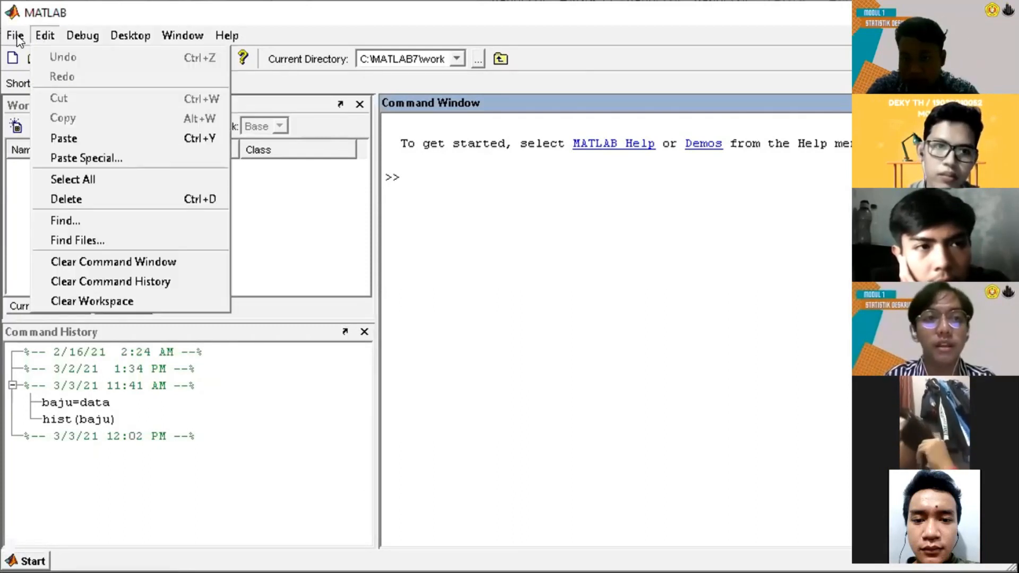
mouse_move(25, 56)
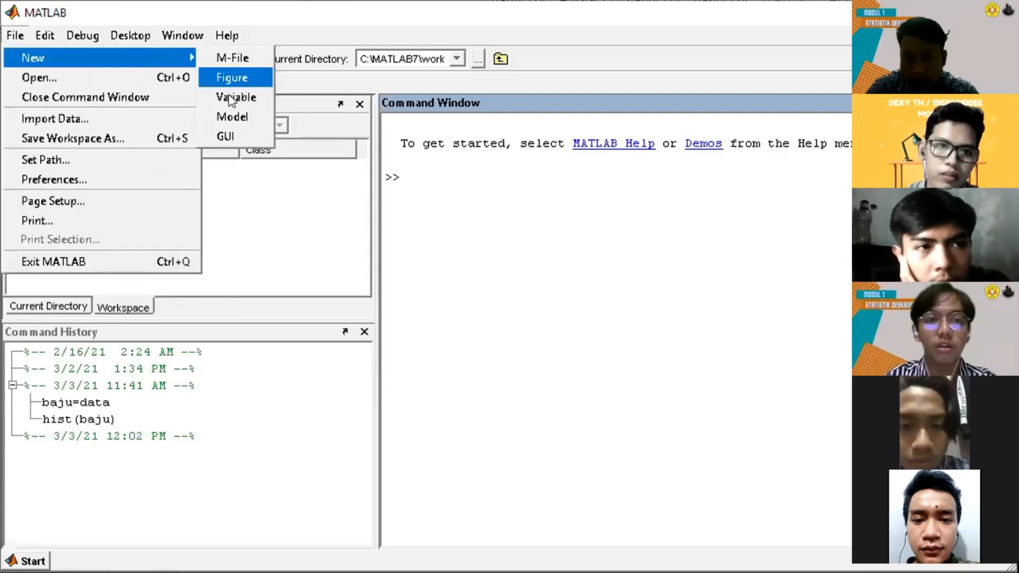
left_click(237, 97)
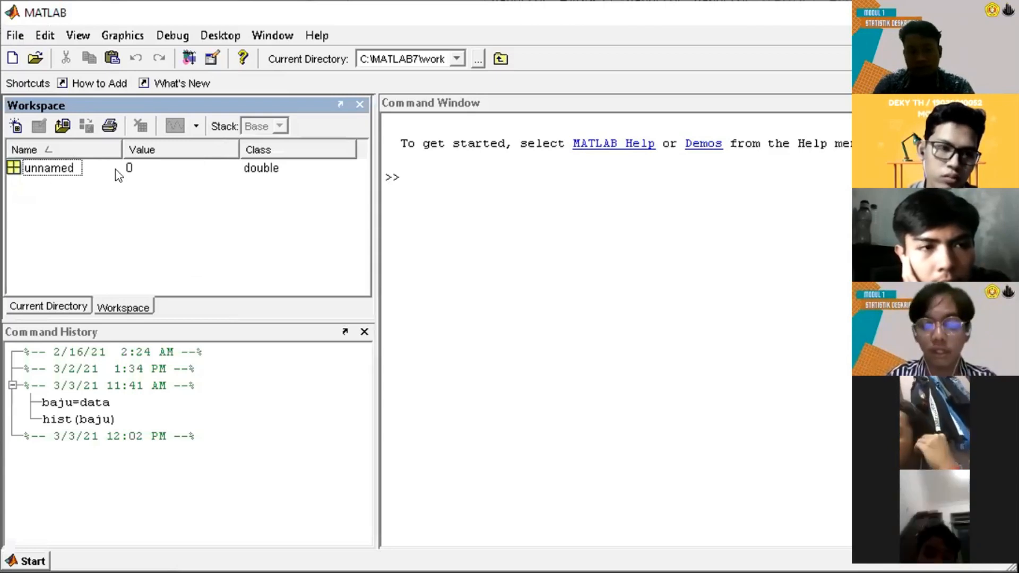
left_click(53, 172)
right_click(54, 172)
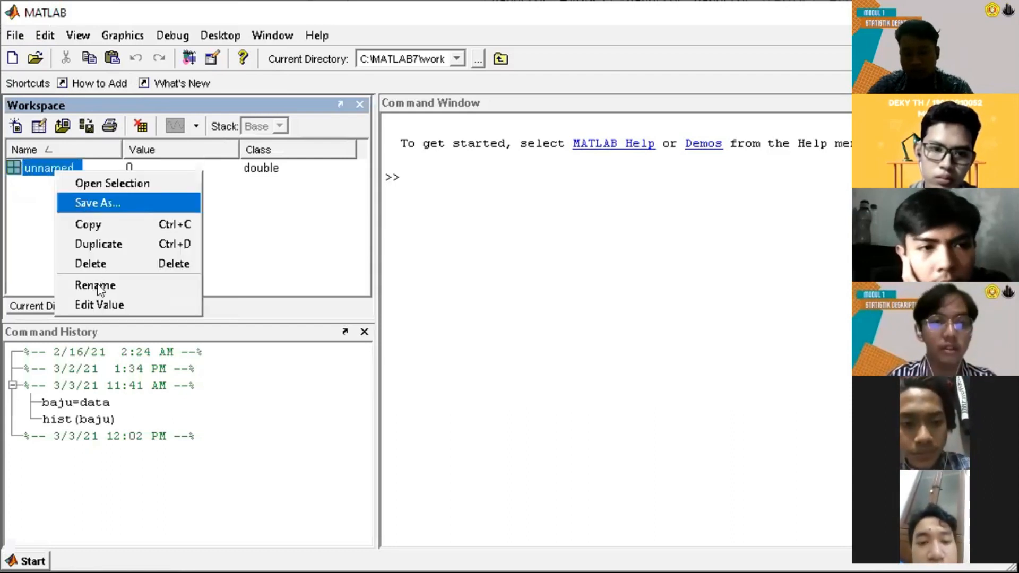
key("Return")
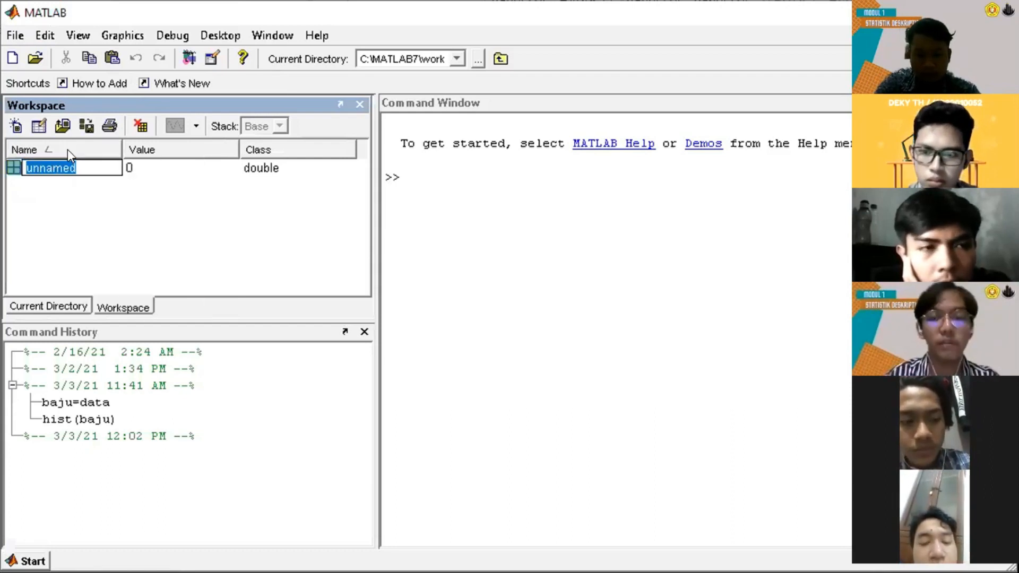
key("BackSpace")
type("d")
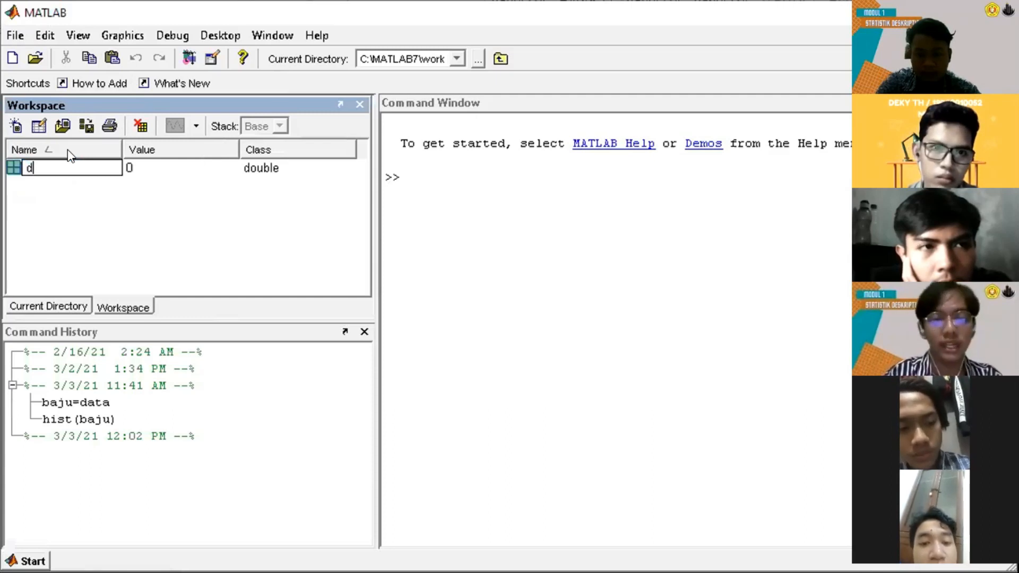
type("ata")
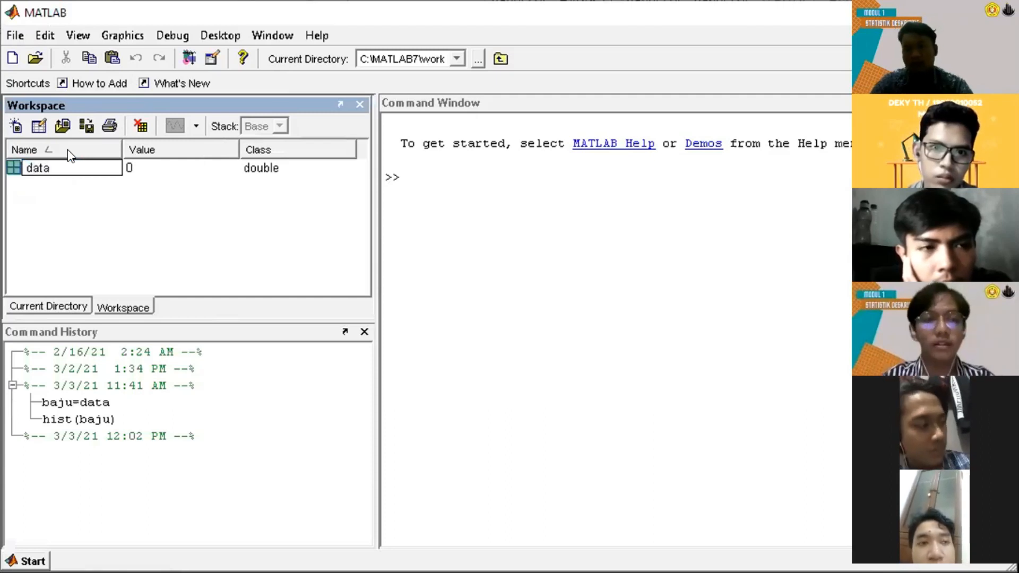
key("Return")
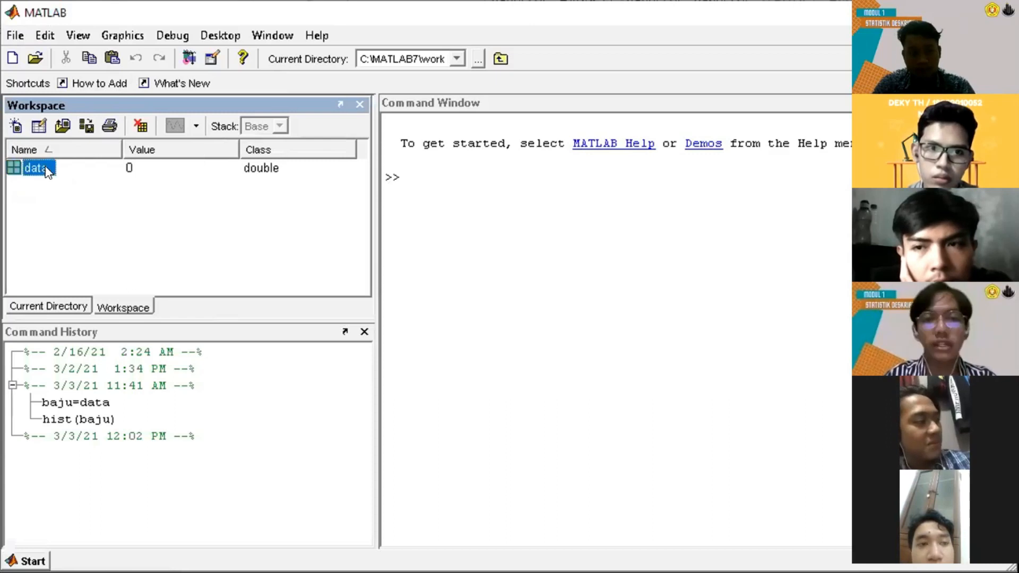
double_click(42, 172)
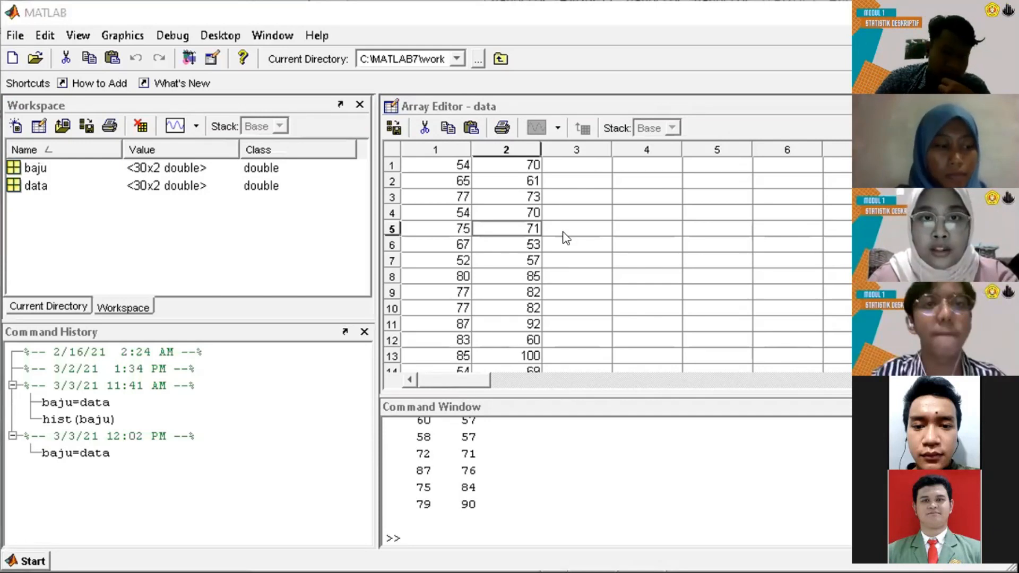
Calculate the column sums of the clothing sales data by running sum(baju)
left_click(514, 309)
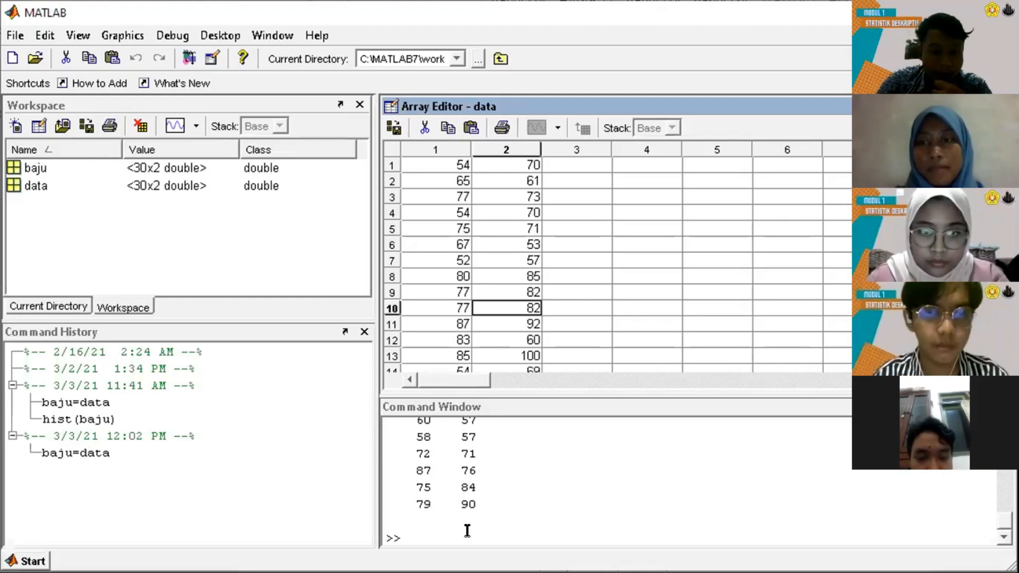
left_click(441, 501)
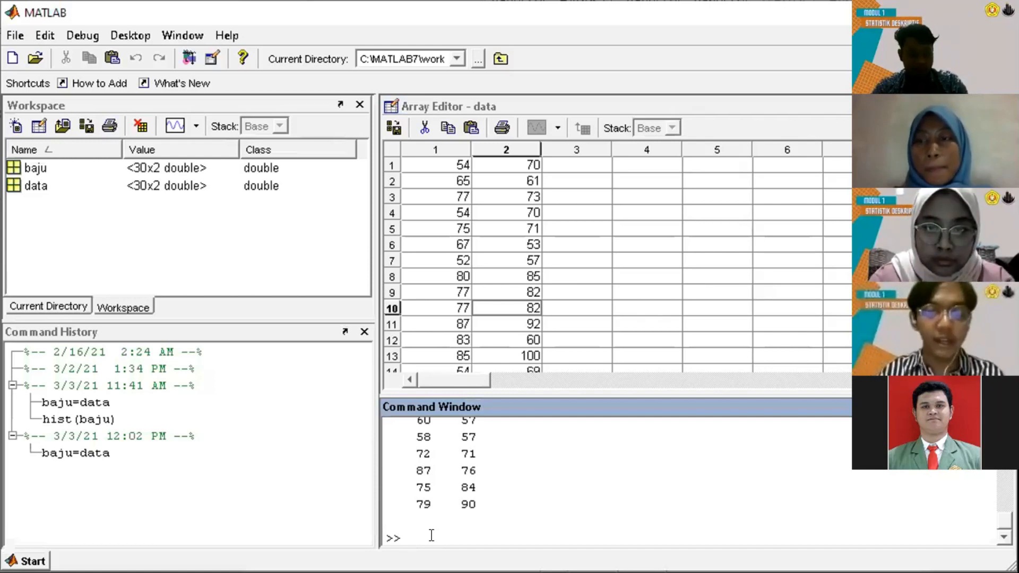
type("su")
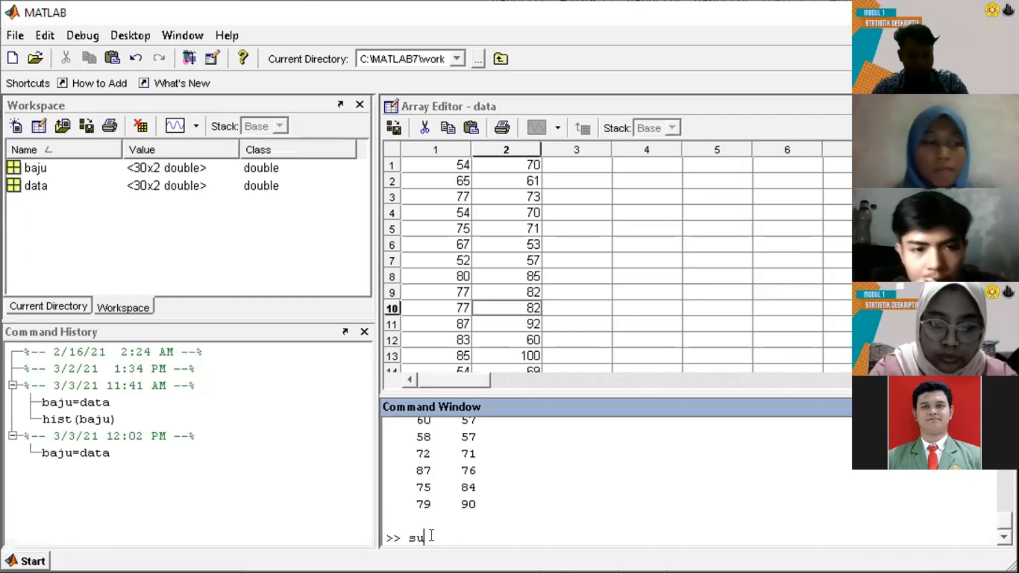
type("m")
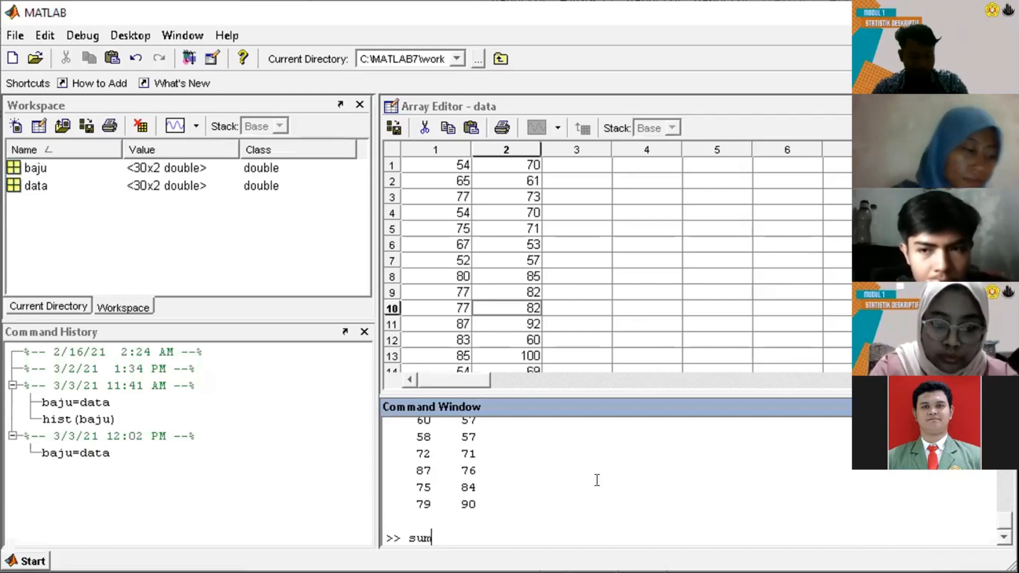
type("(baju)")
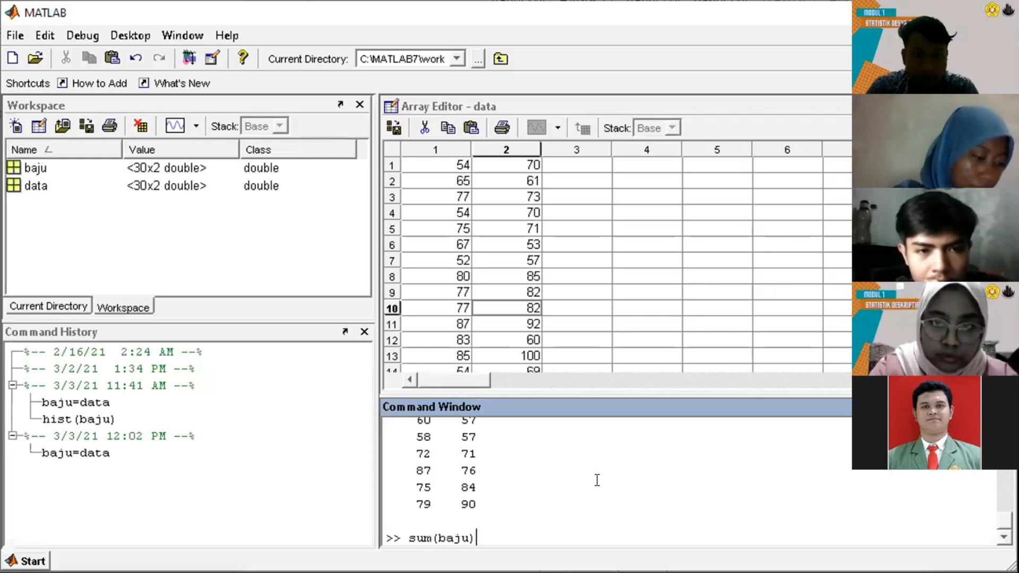
key("Return")
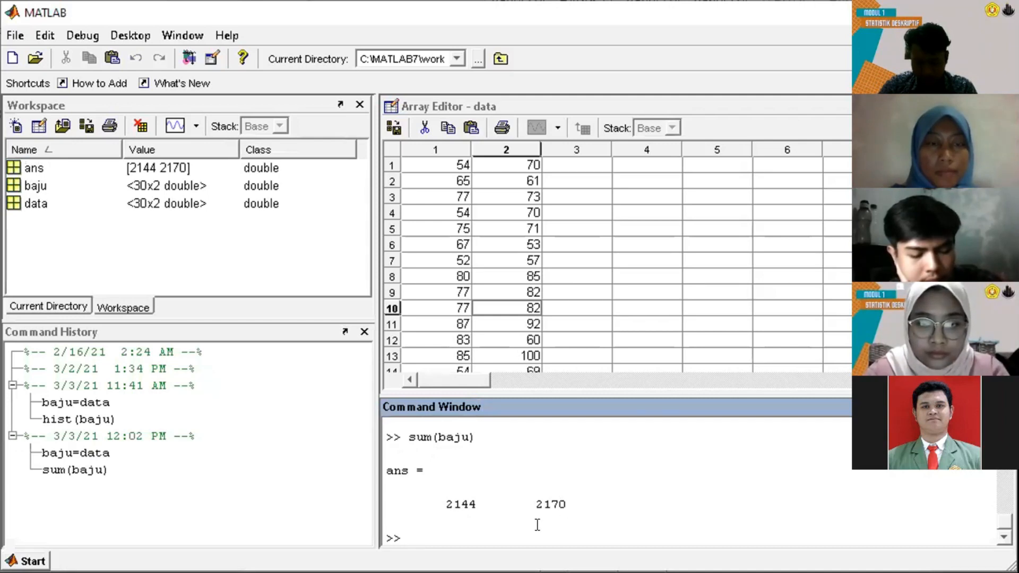
key("Return")
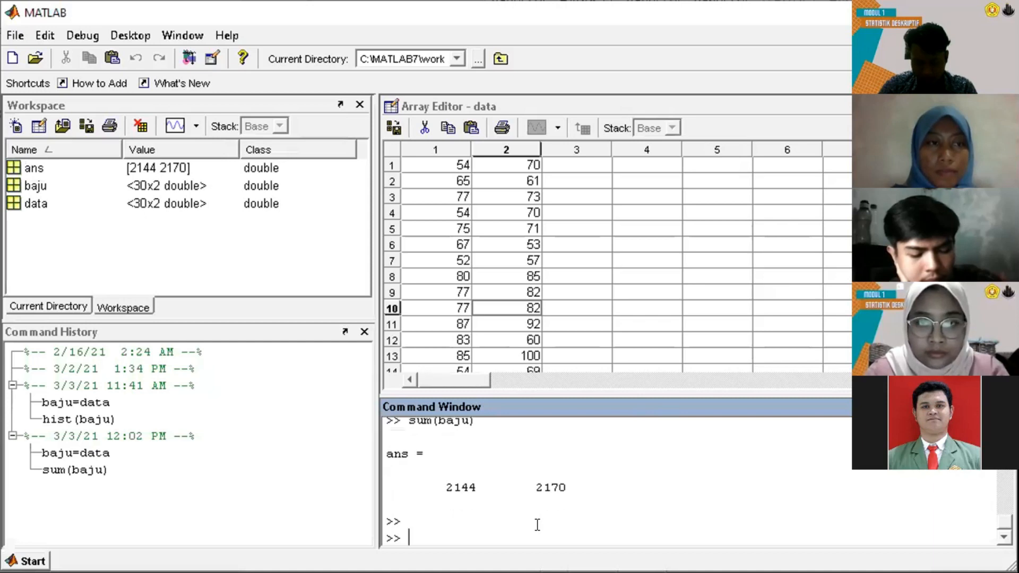
Calculate the column means and ranges of the clothing sales data by running mean(baju) and range(baju)
type("mean(")
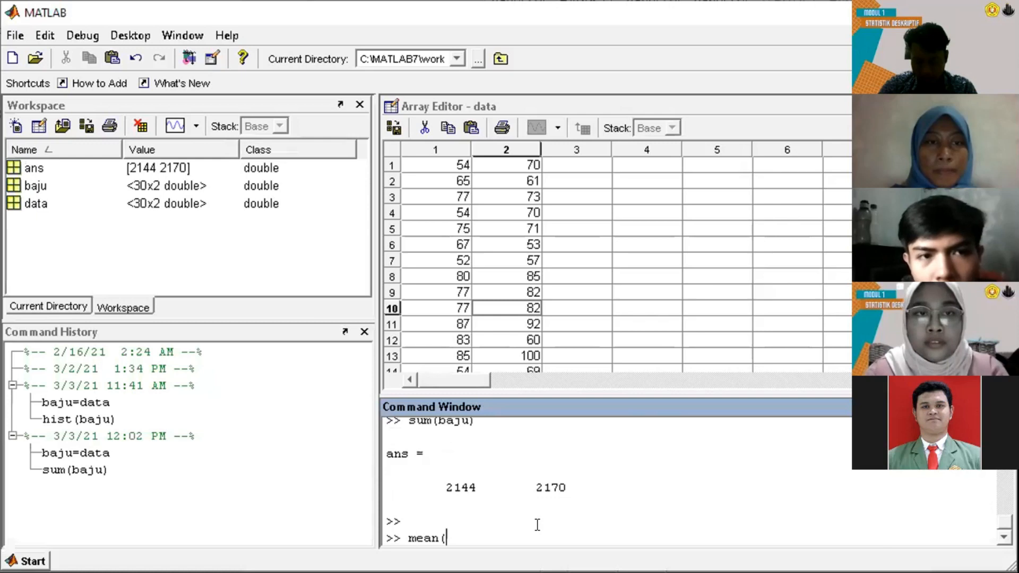
type("baju)")
key("Return")
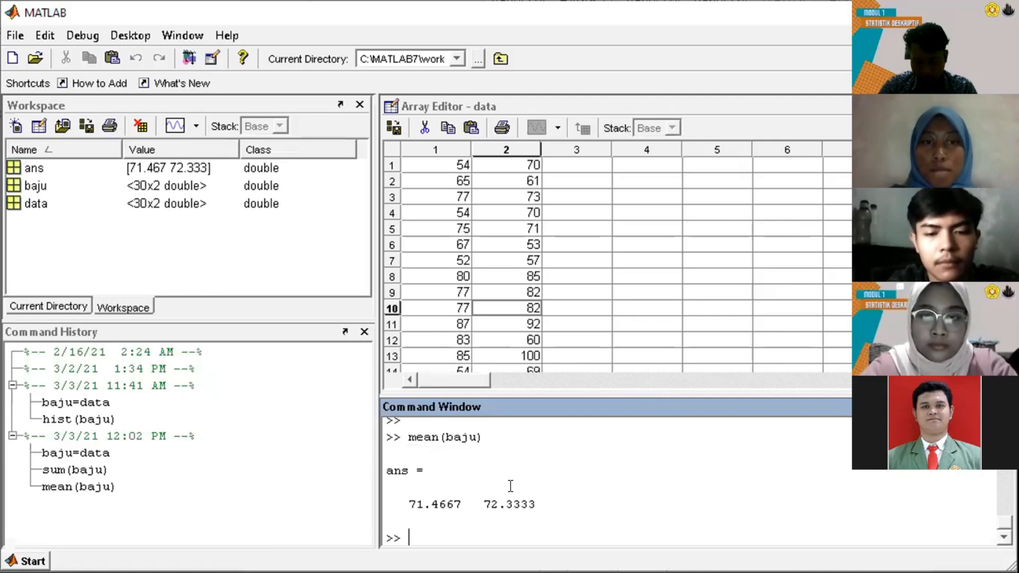
type("range")
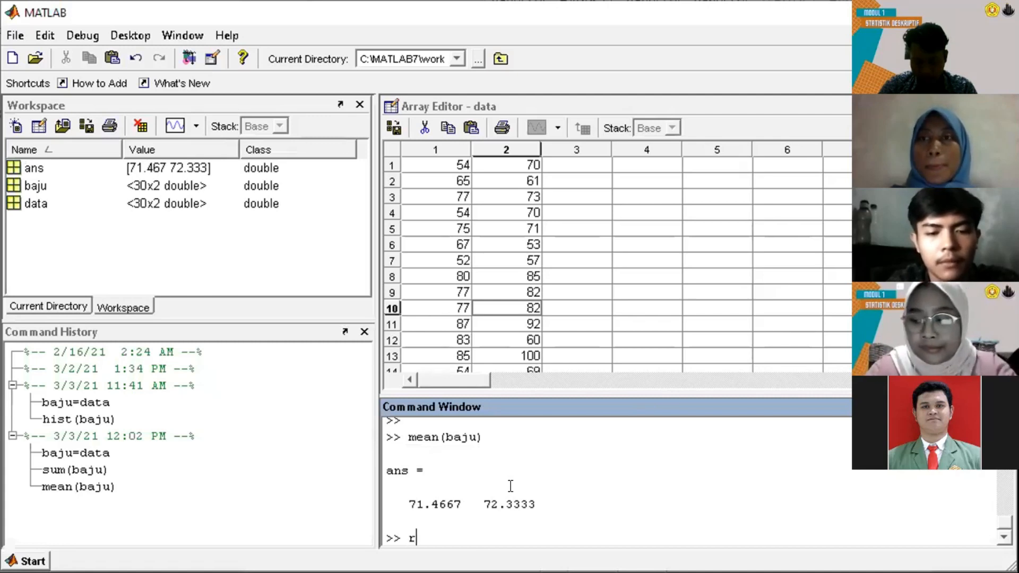
type("(baju)")
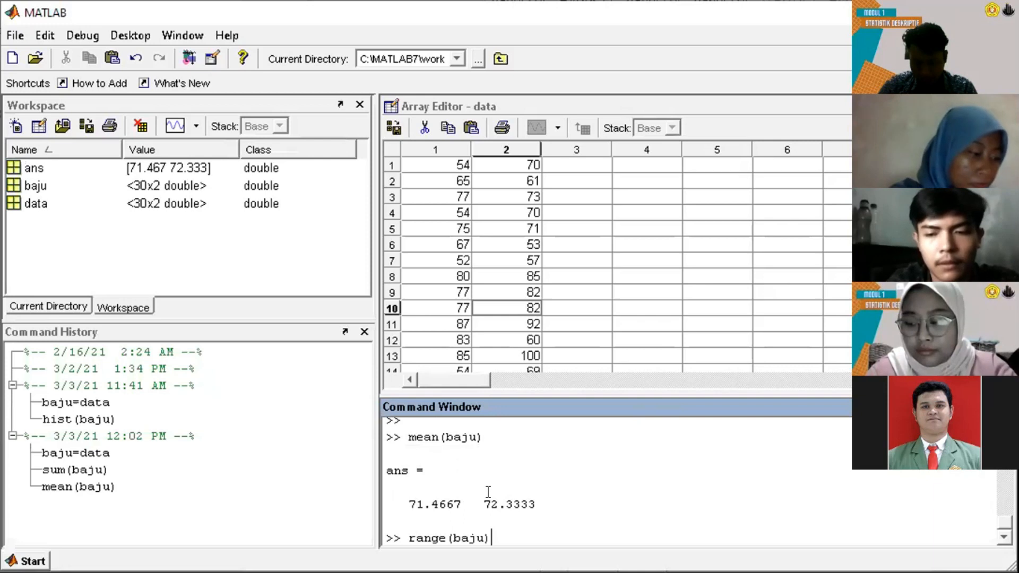
key("Return")
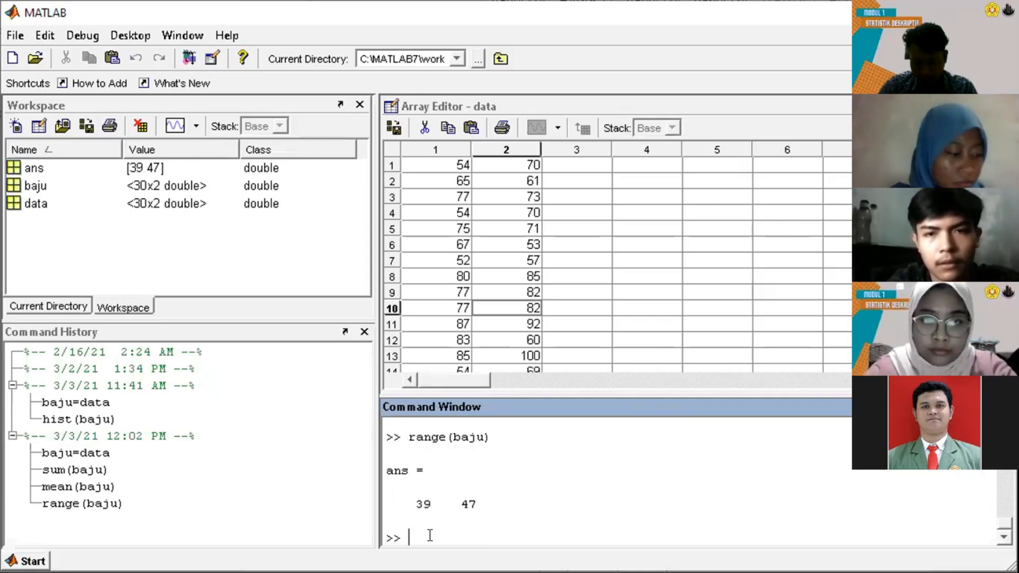
Calculate the standard error of the mean for both sales columns by running SEM=std(baju)/sqrt(30)
type("SEM")
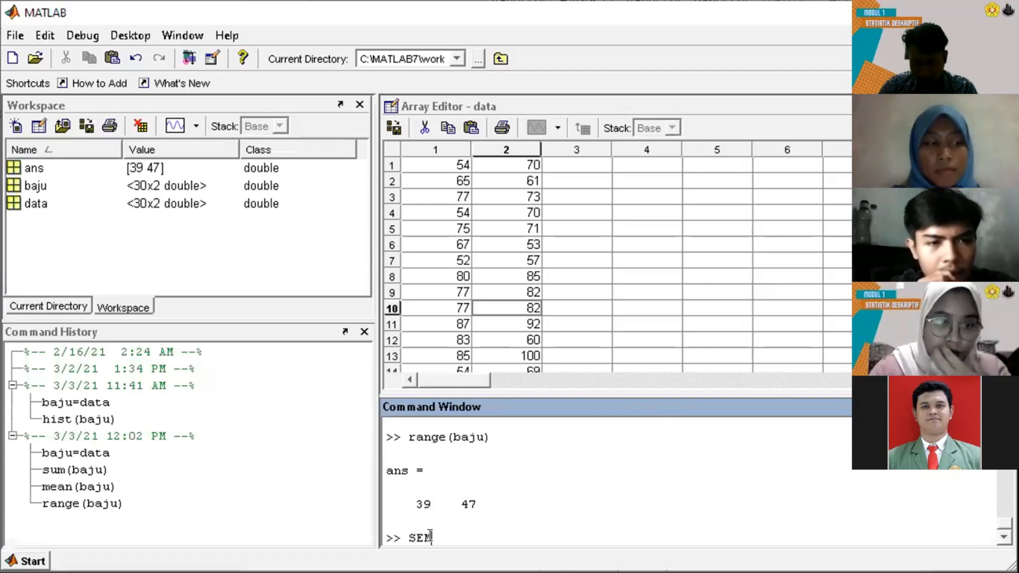
type("=")
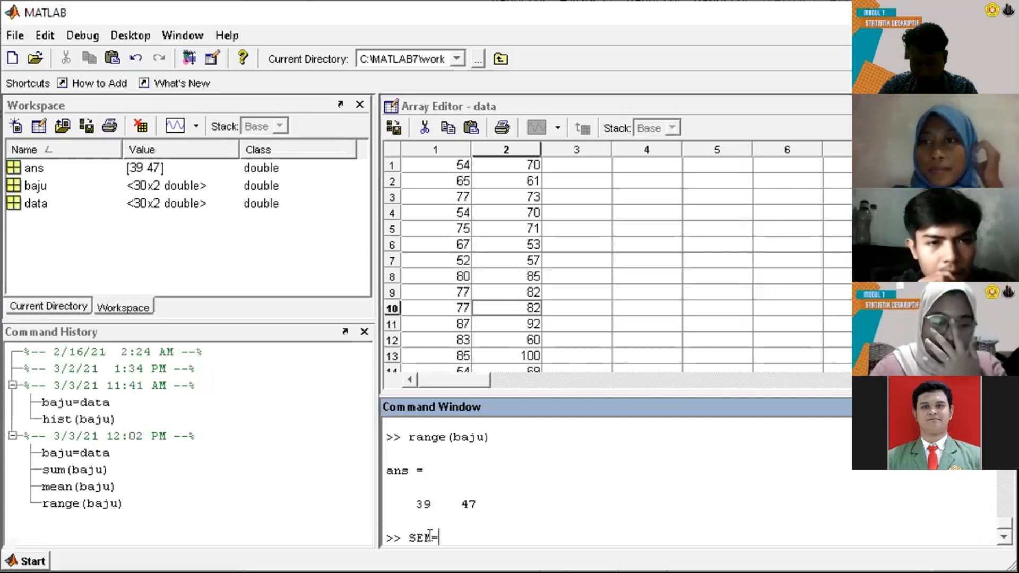
type("std")
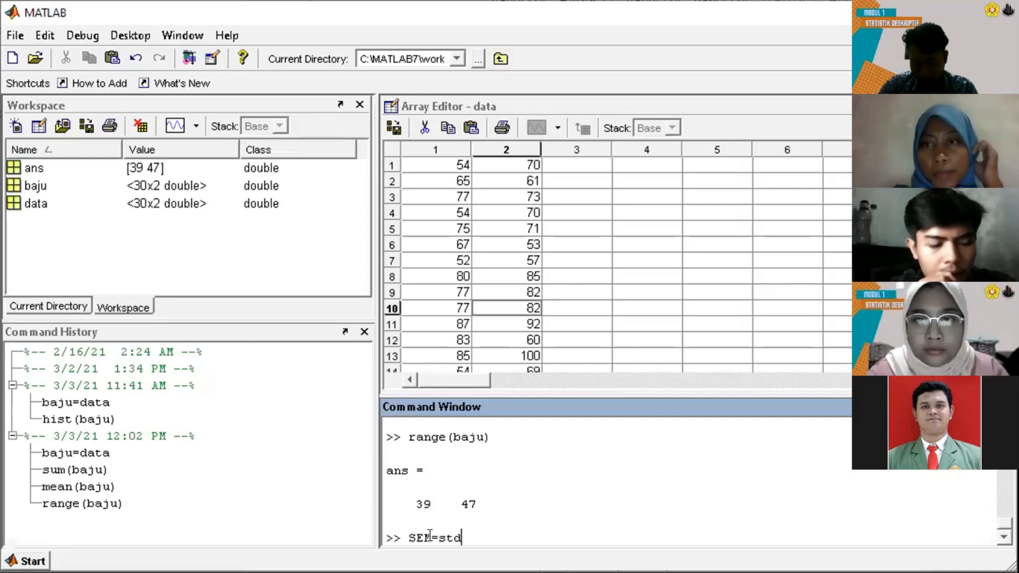
type("(baju")
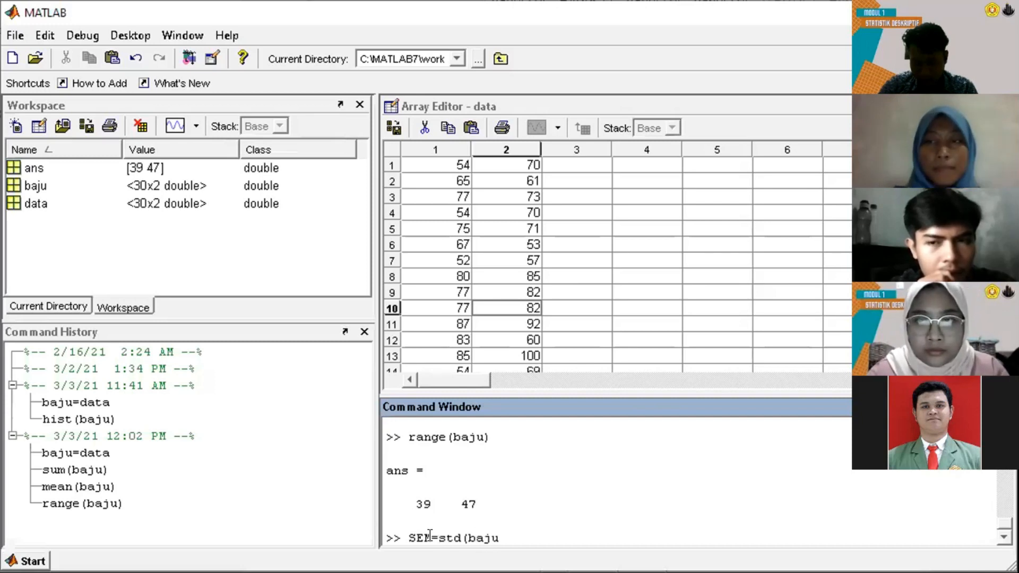
type(")/s")
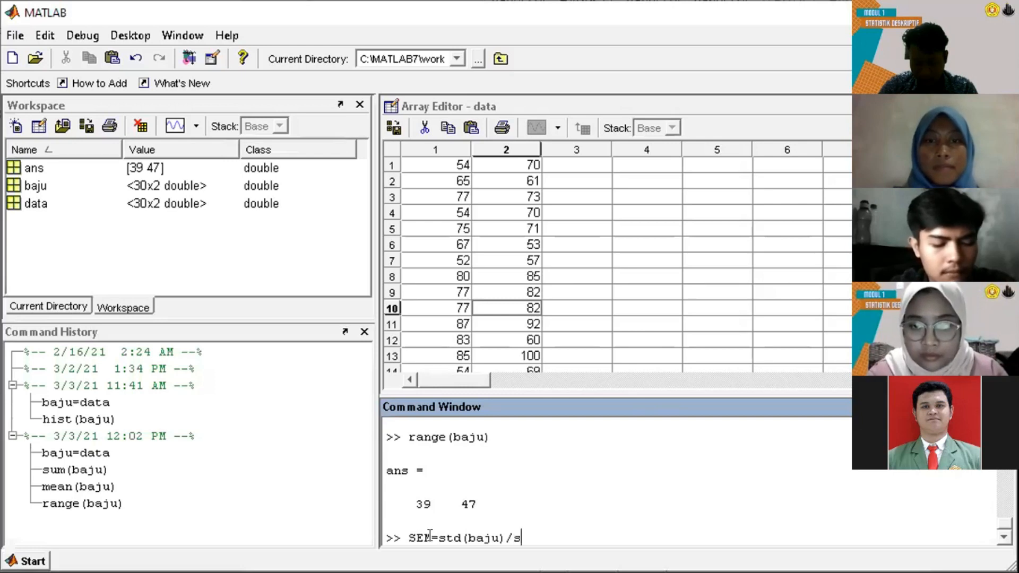
type("qrt(")
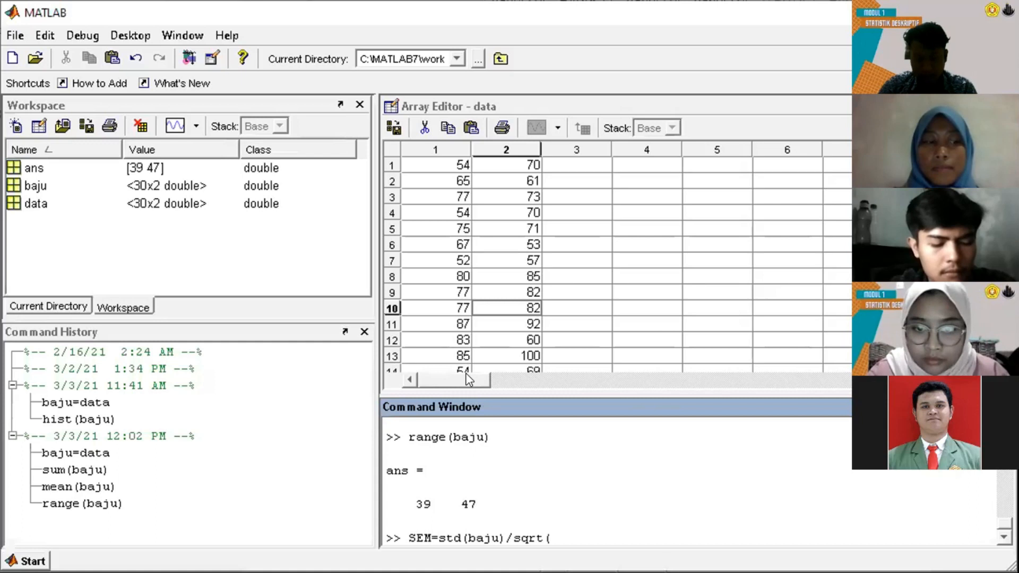
type("30)")
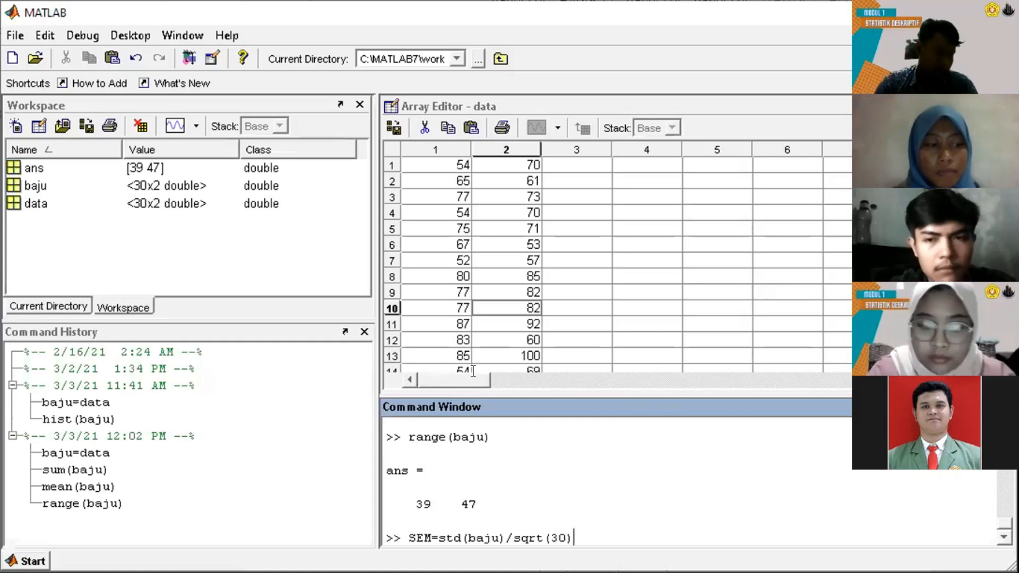
key("Return")
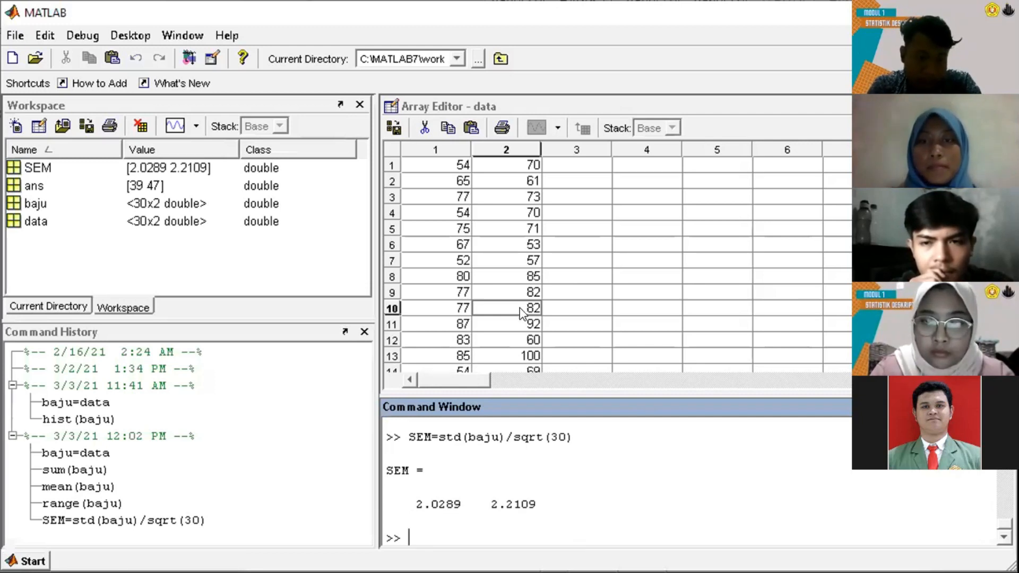
Calculate the first quartile of each sales column by running quantile(baju,0.25)
type("quan")
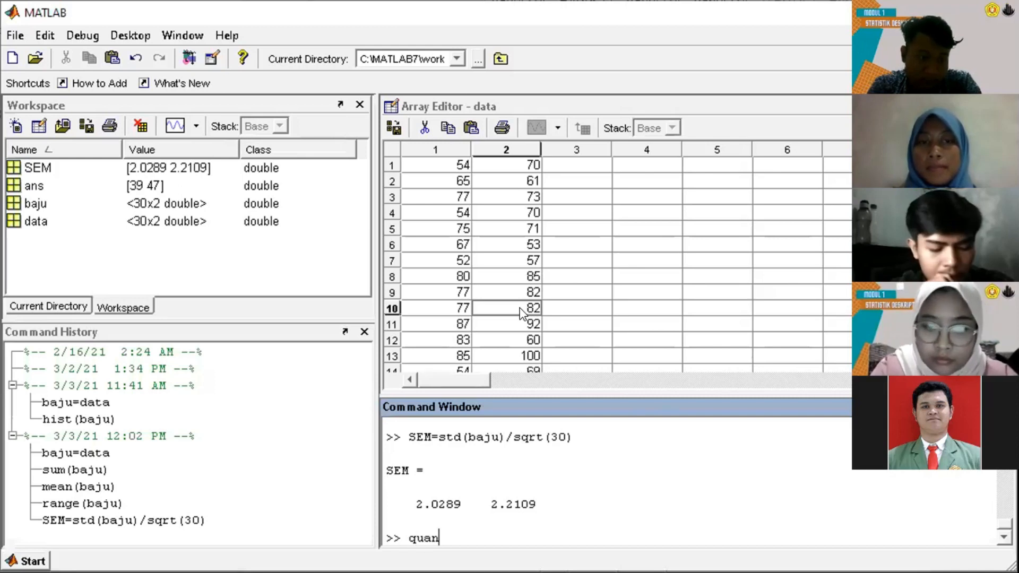
type("tile")
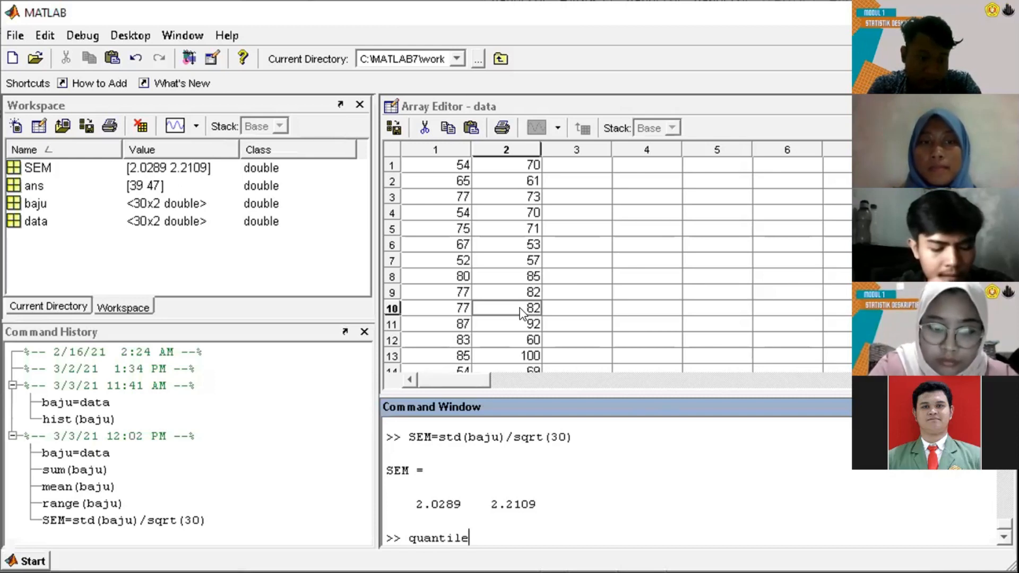
type("(baju")
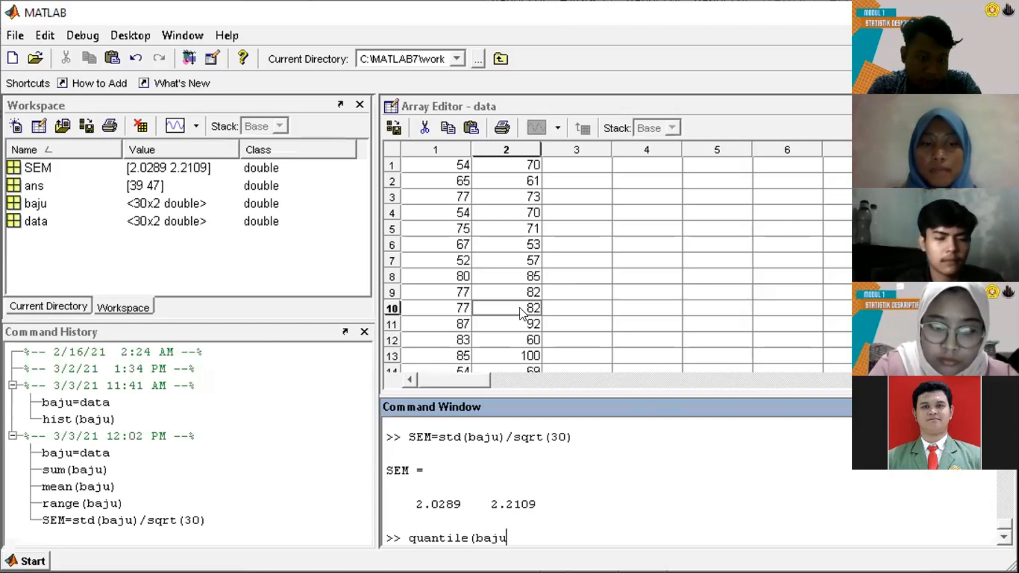
type(",0")
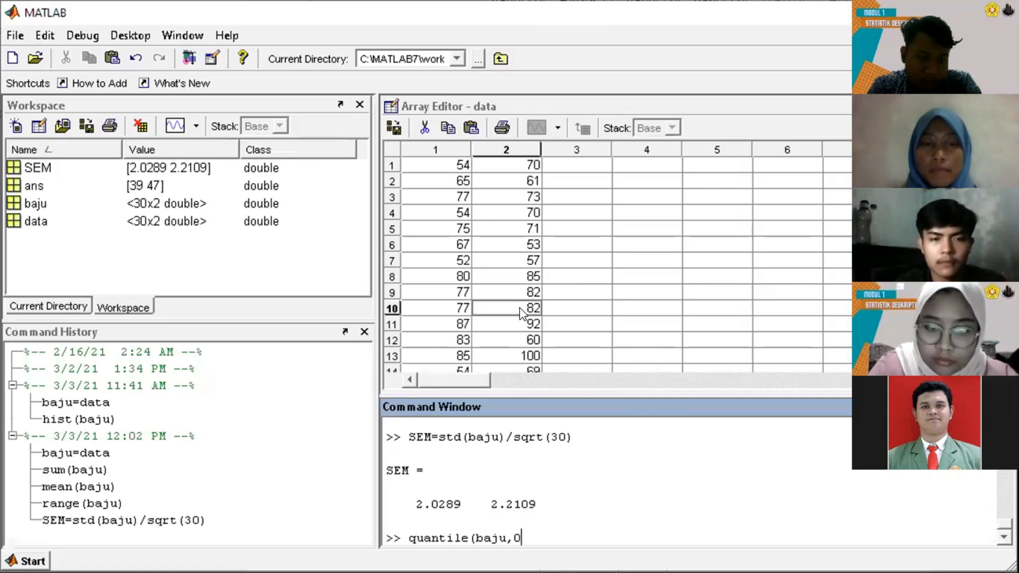
type(".25)")
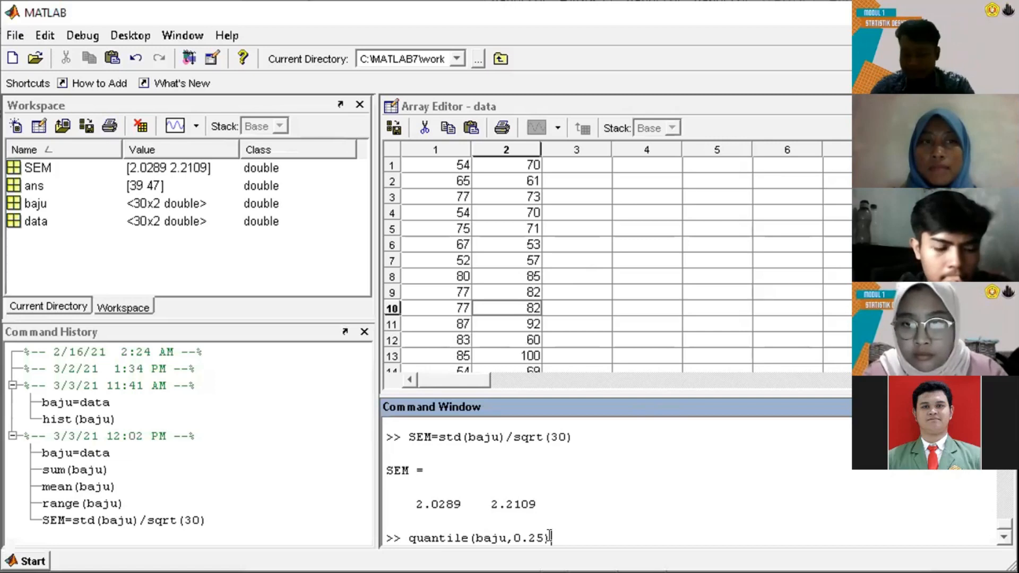
key("Return")
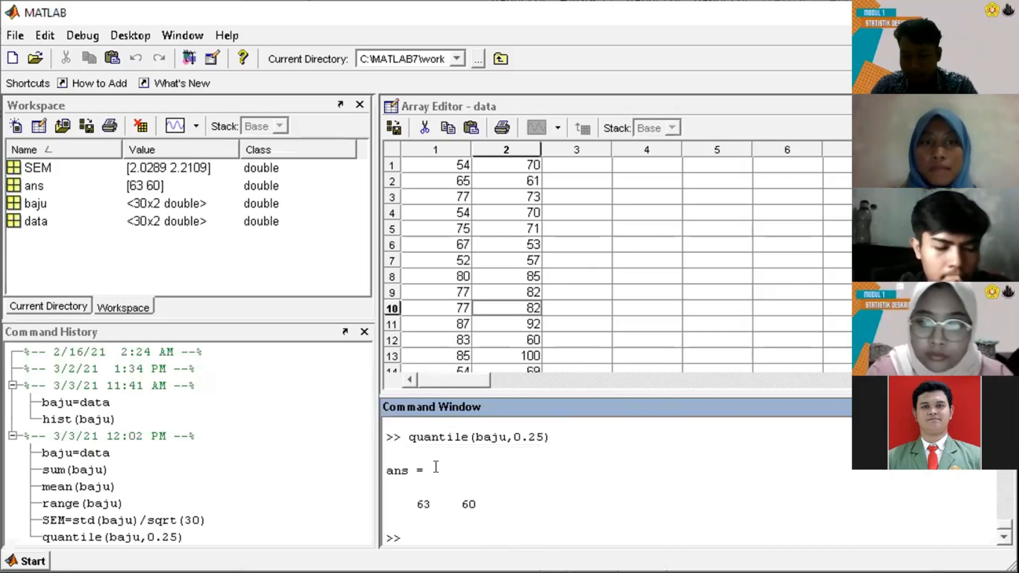
Try to calculate the second quartile of the sales columns by running quantil(baju,0.5)
type("qu")
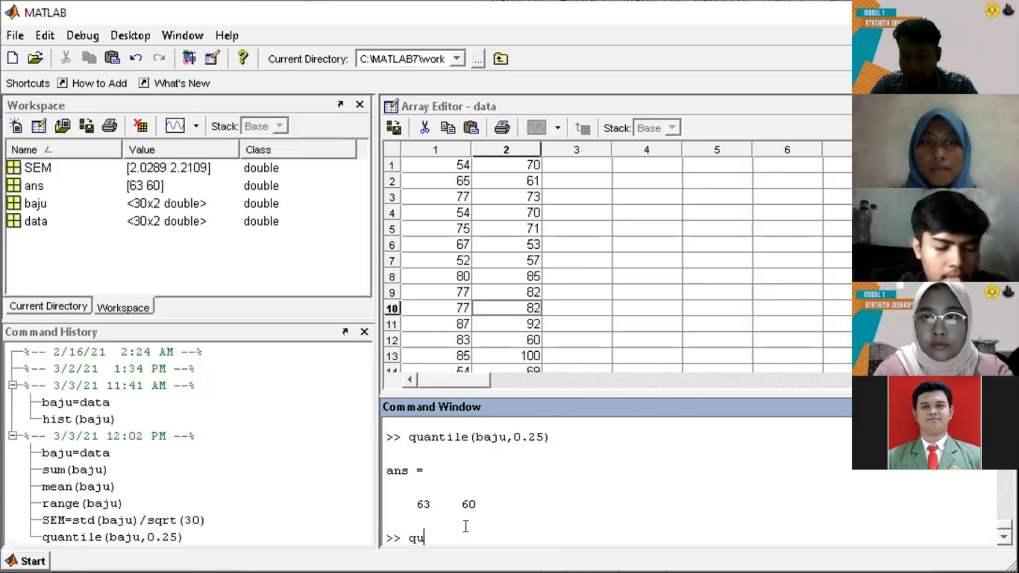
type("antil(")
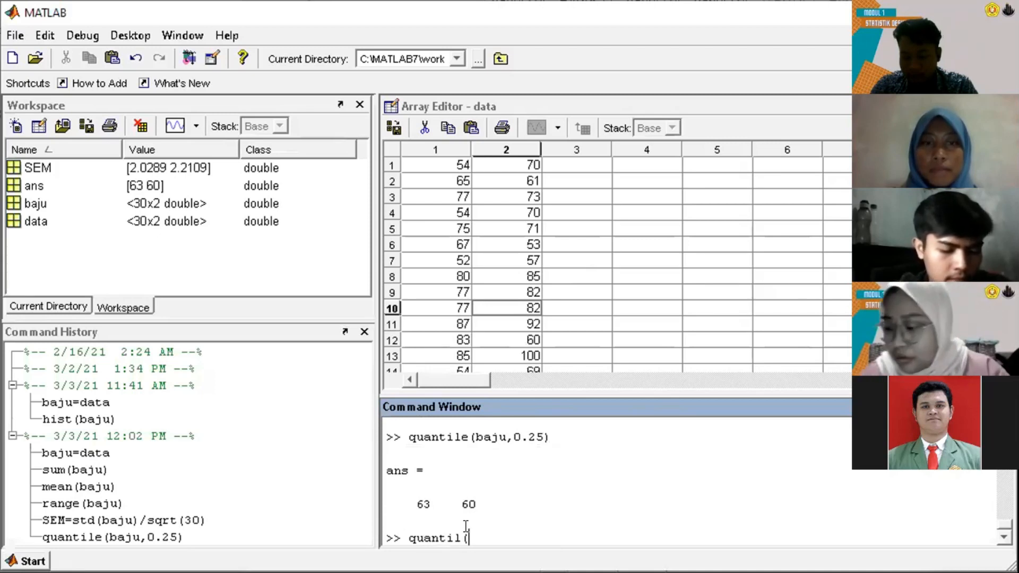
type("baju,0")
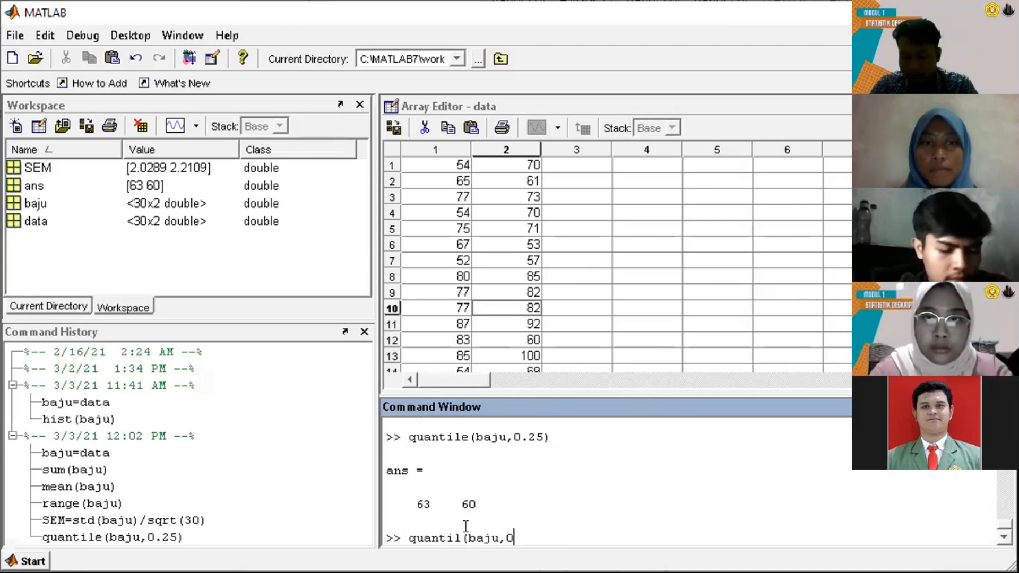
type(".5")
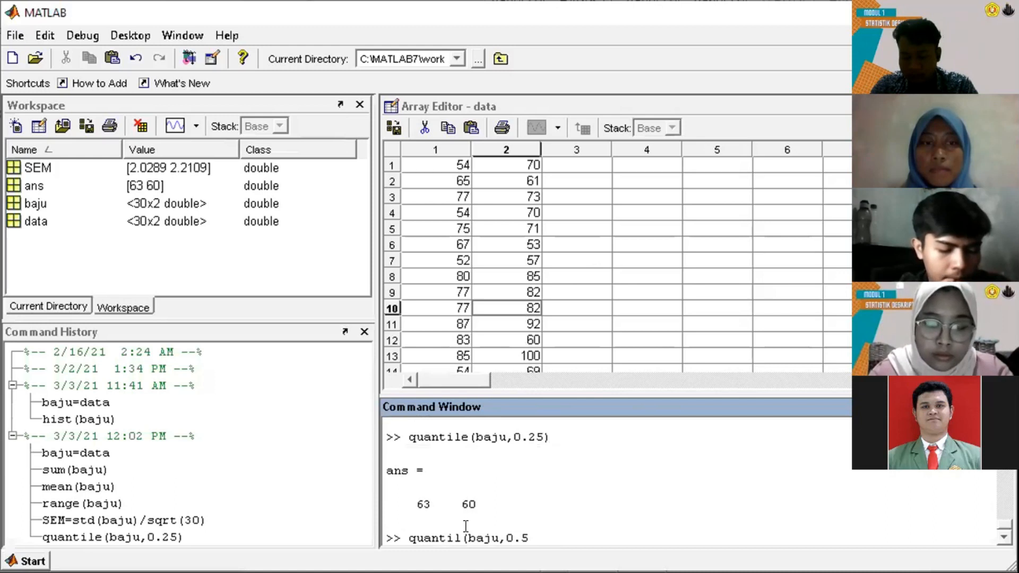
type(")")
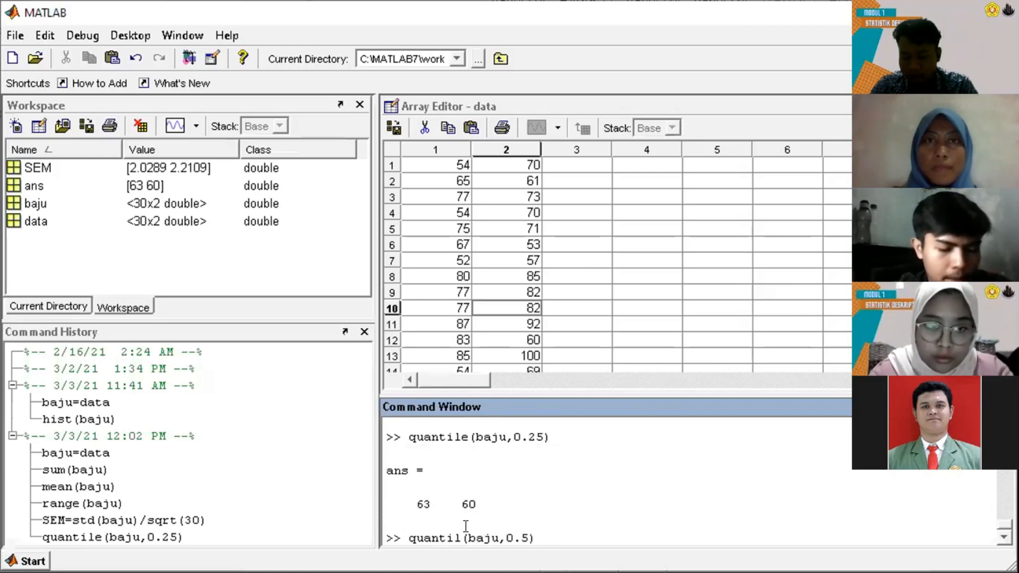
key("Return")
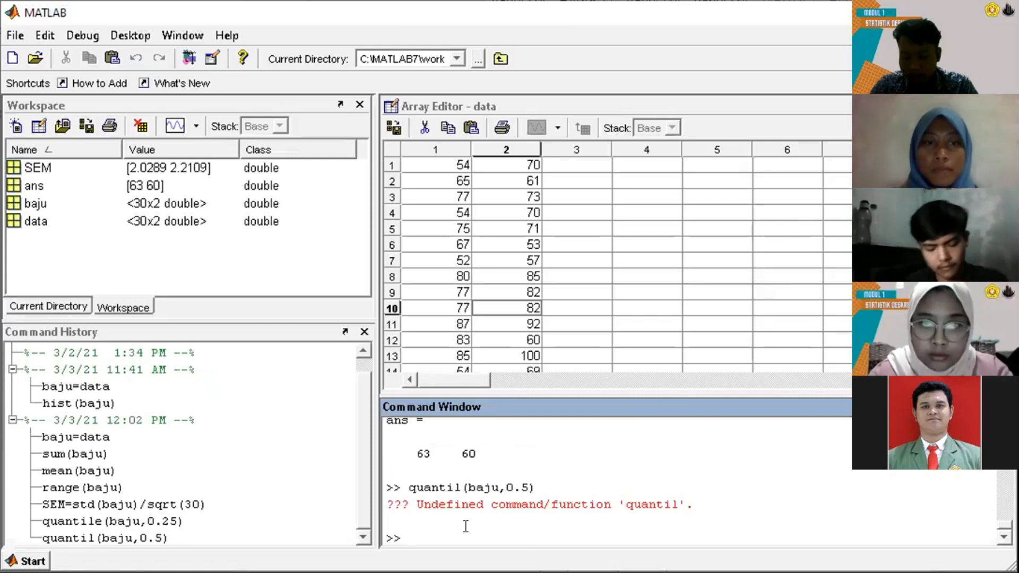
Run quantile(baju,0,75) on the clothing sales data for the third quartile
type("quanti;l")
key("BackSpace")
key("BackSpace")
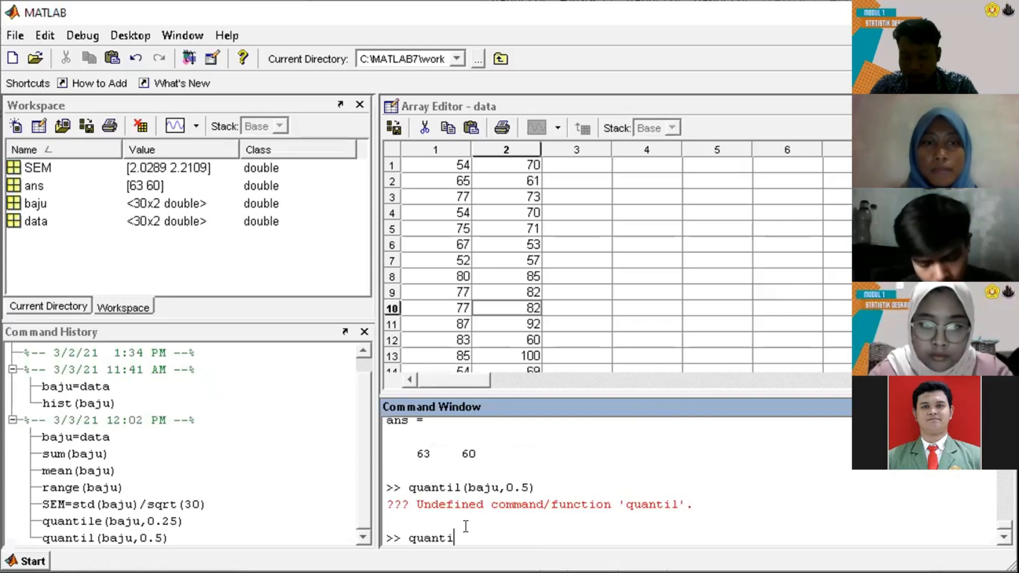
type("le(")
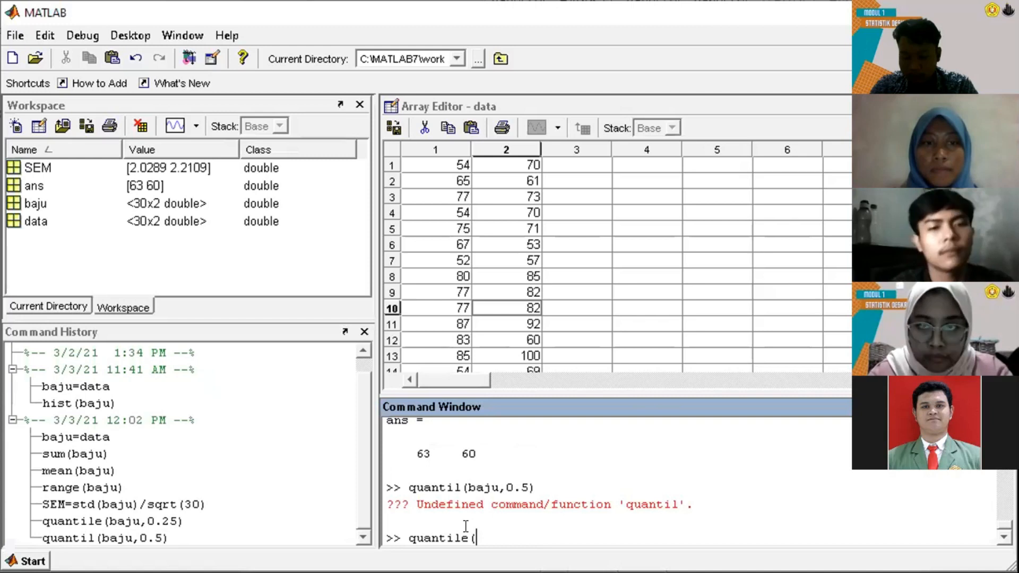
type("baju,")
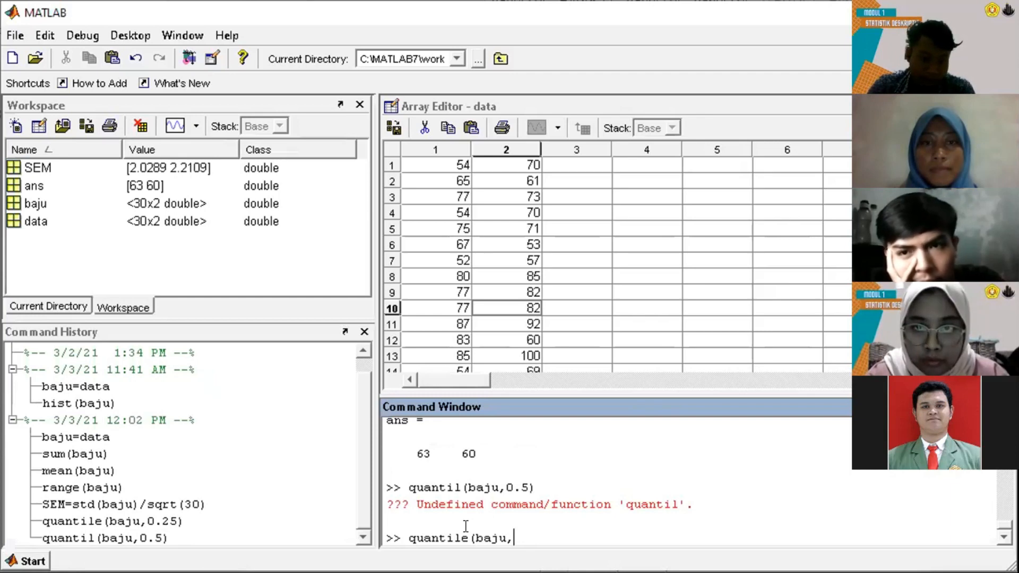
type("0,")
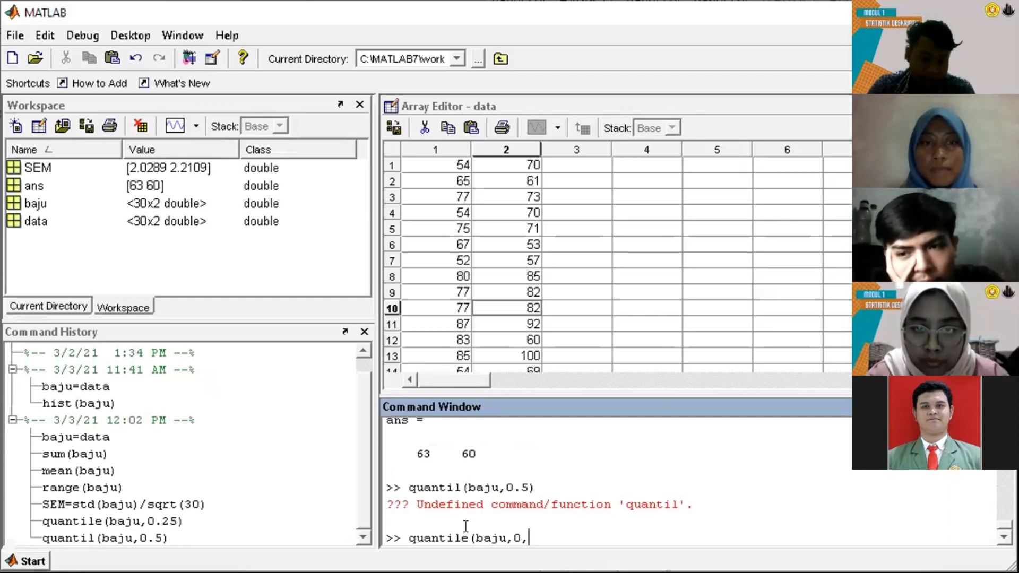
type("75")
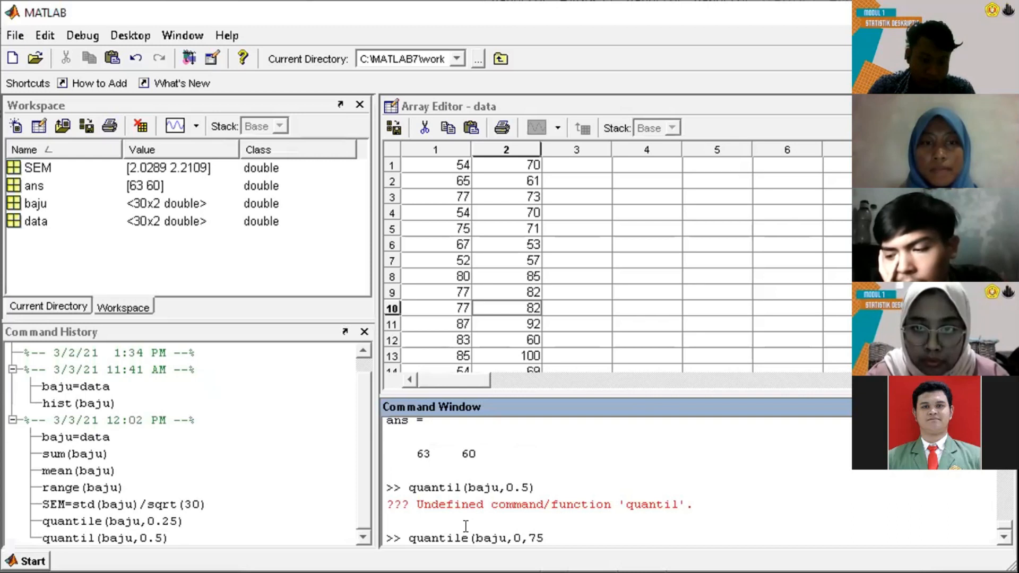
type(")")
key("Return")
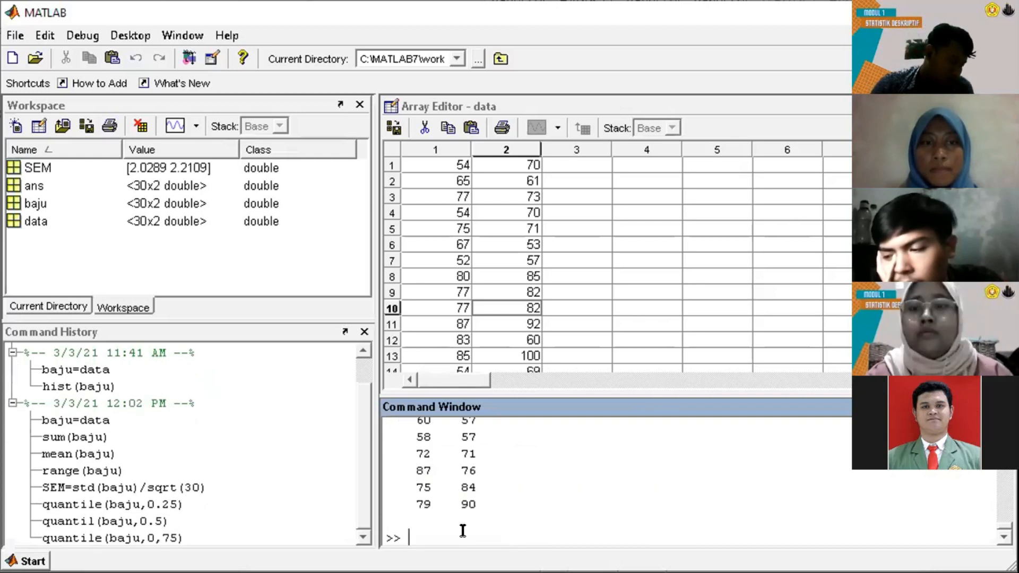
Calculate the skewness of both sales columns by running skewness(baju)
type("s")
key("BackSpace")
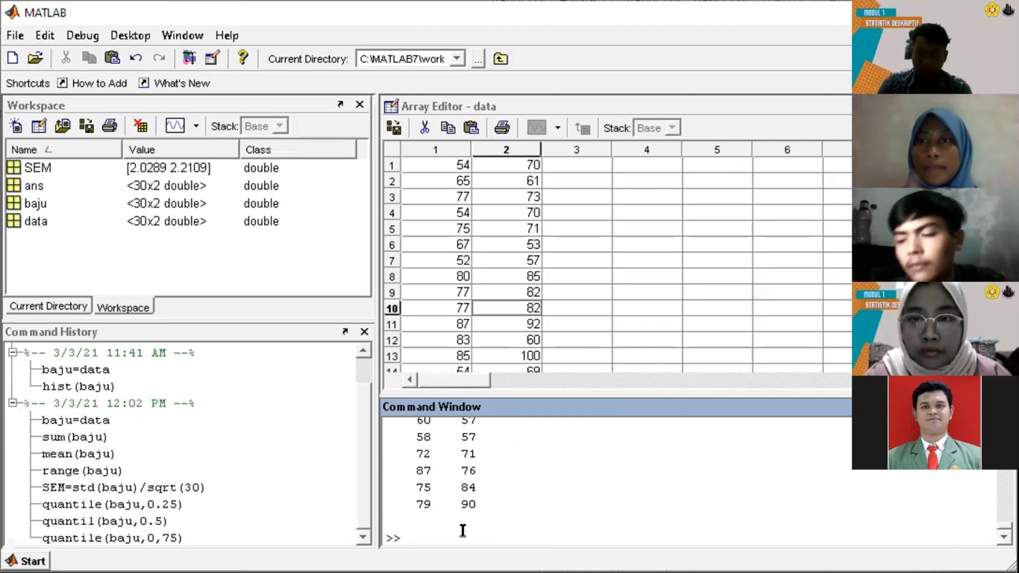
type("skew")
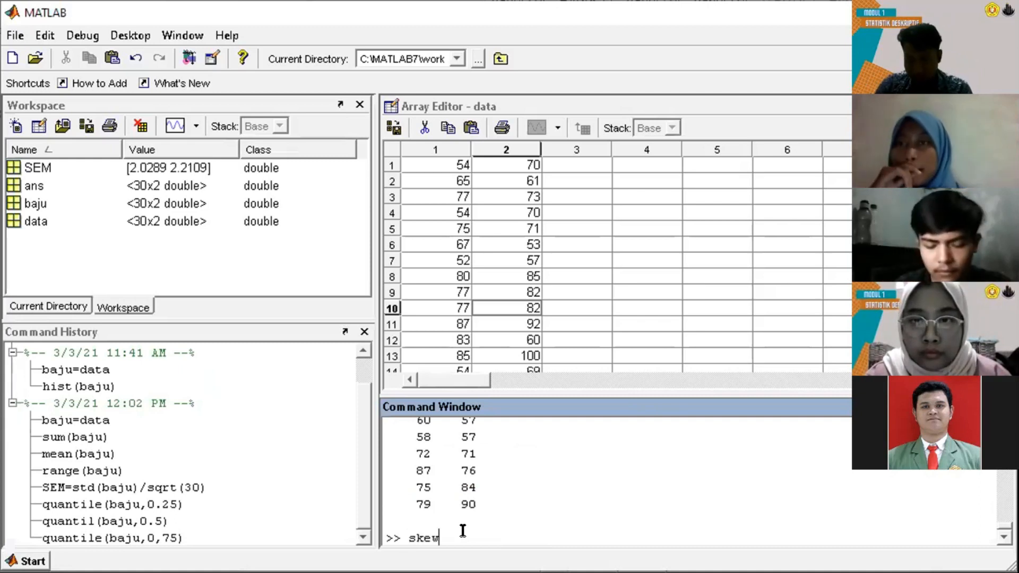
type("ness")
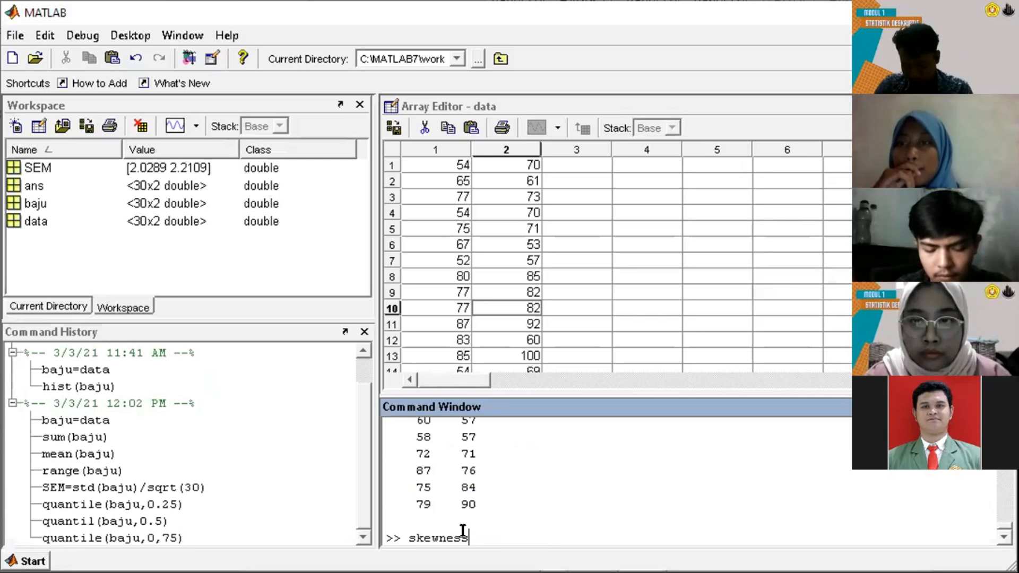
type("(baju)")
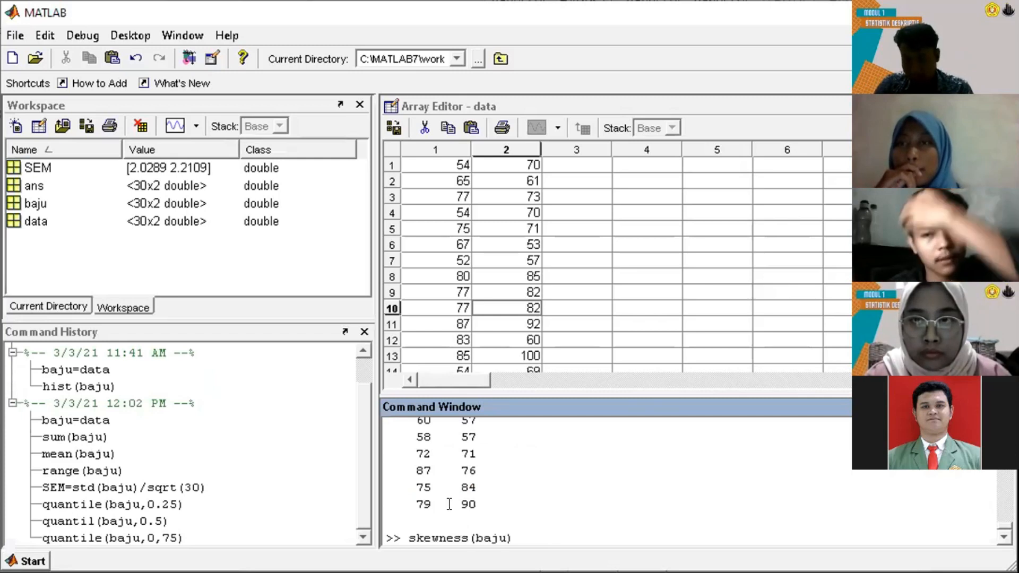
key("Return")
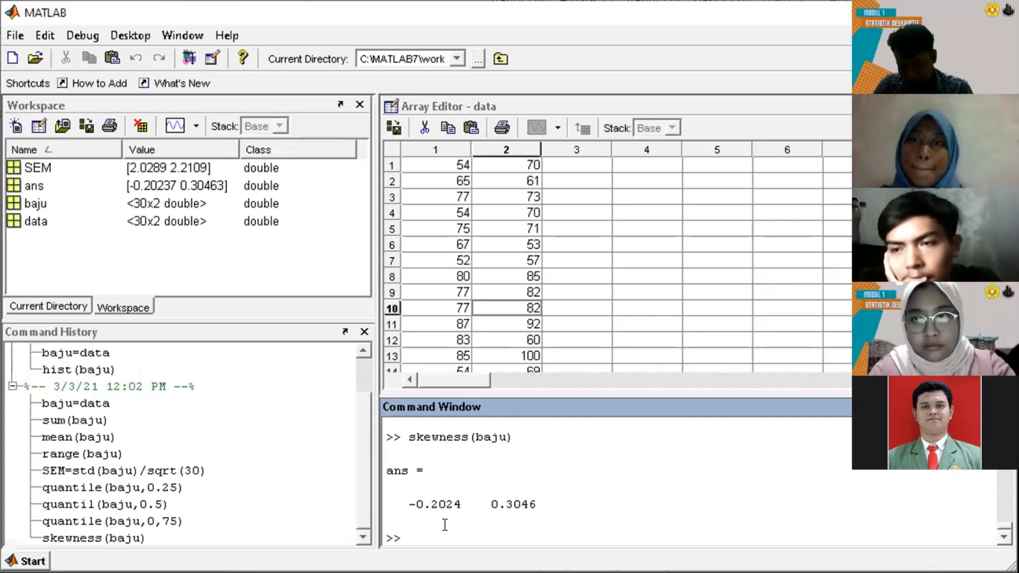
Calculate the kurtosis of both sales columns by running kurtosis(baju)
type("kur")
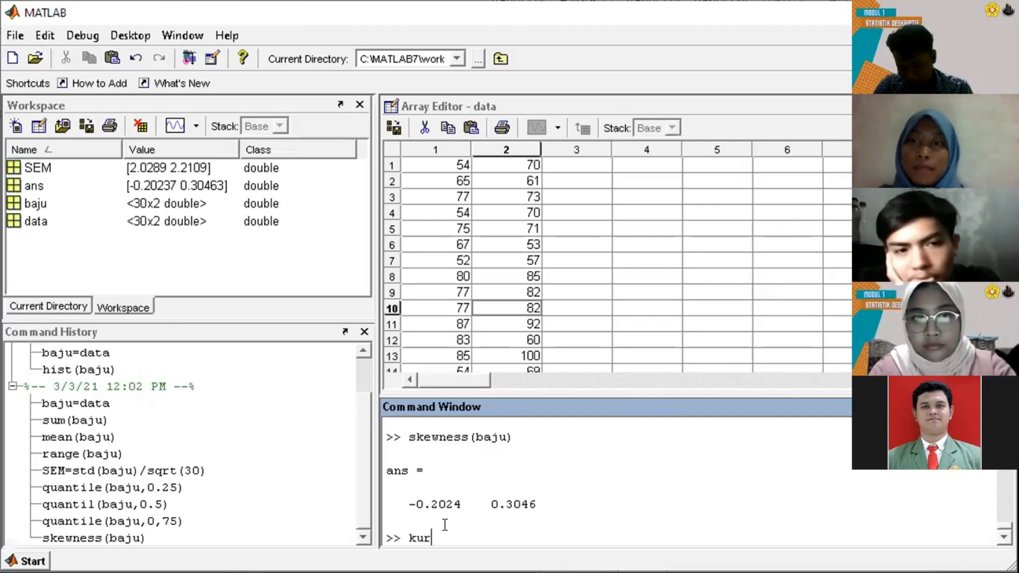
type("tosis(")
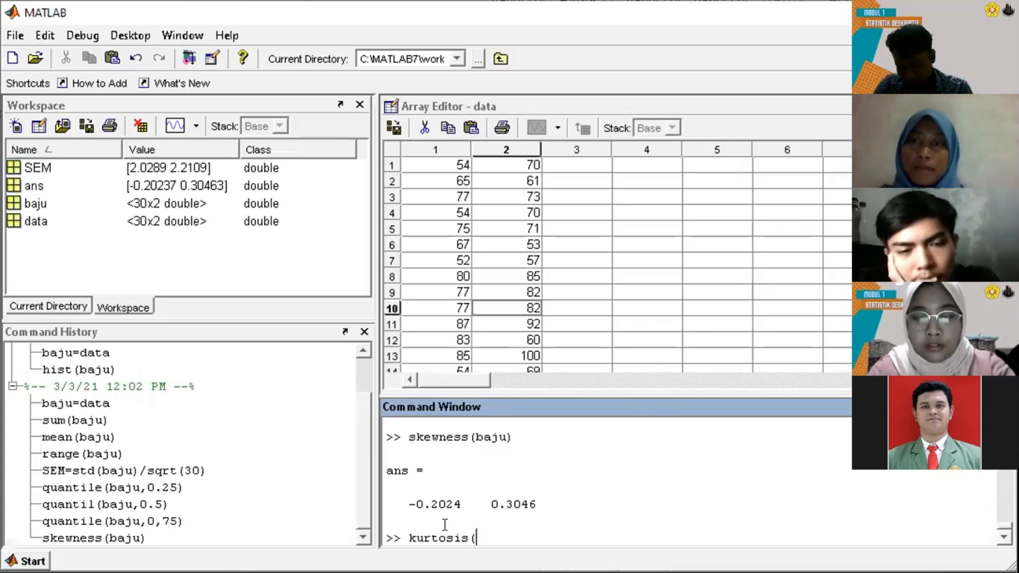
type("baju)")
key("Return")
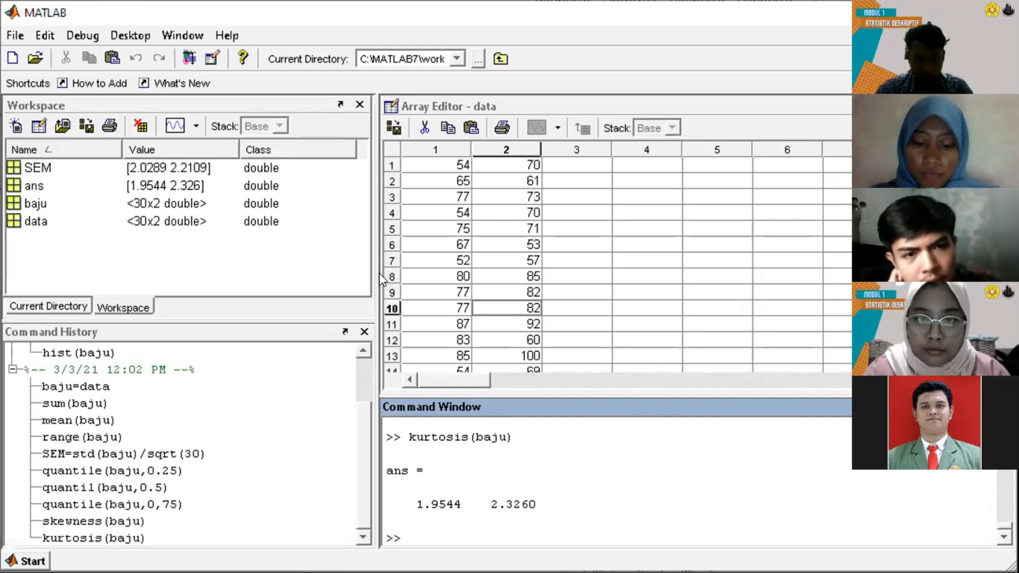
Store the first column of the data in a separate variable by running kemeja=data(:,1)
left_click(431, 534)
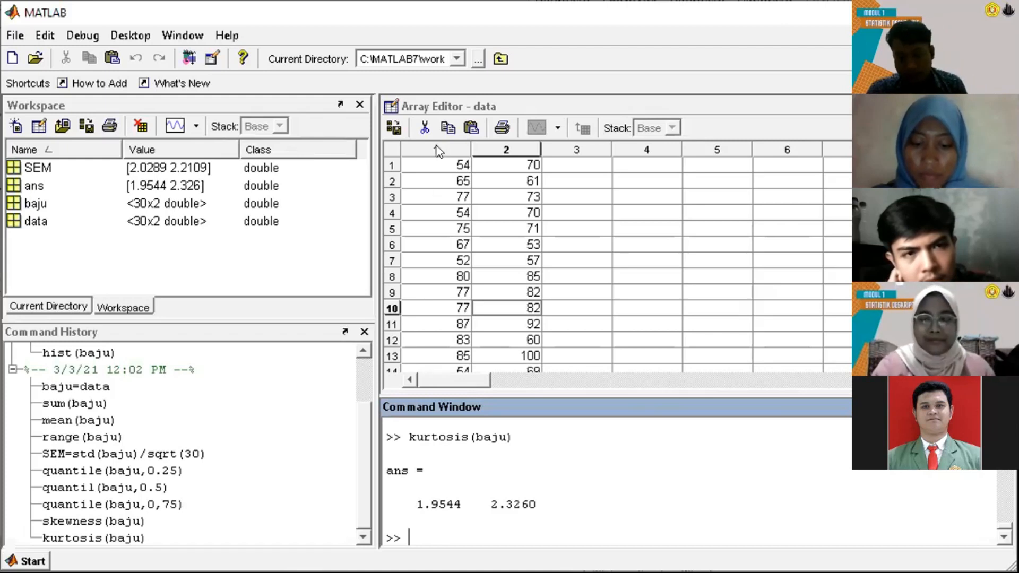
type("kemeja")
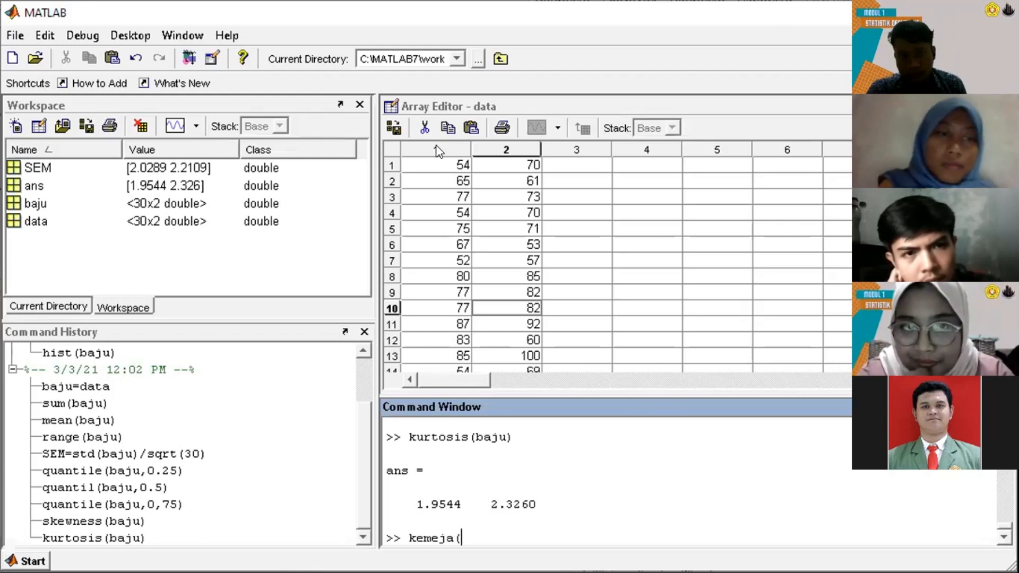
type("=data(")
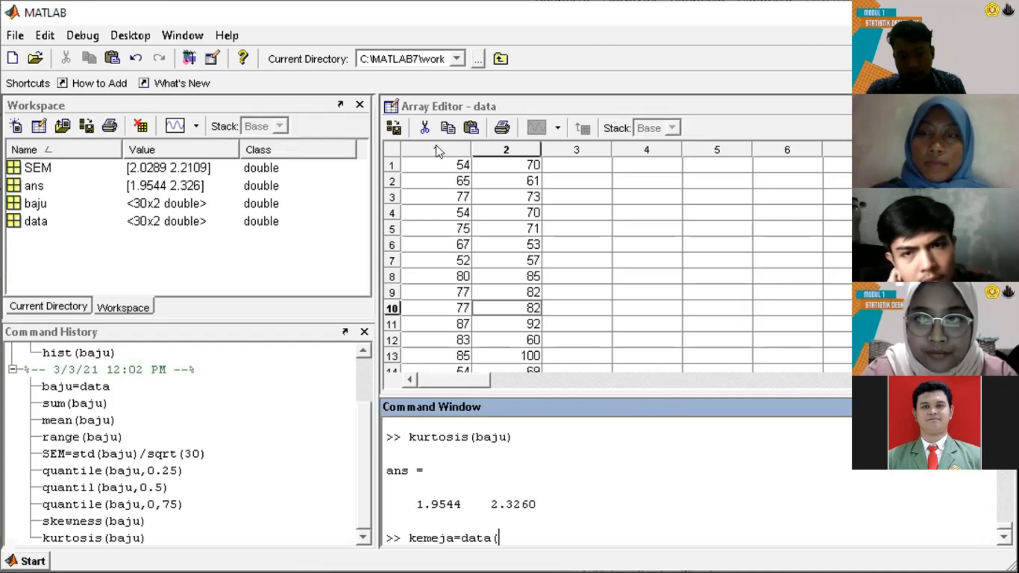
type(":,1)")
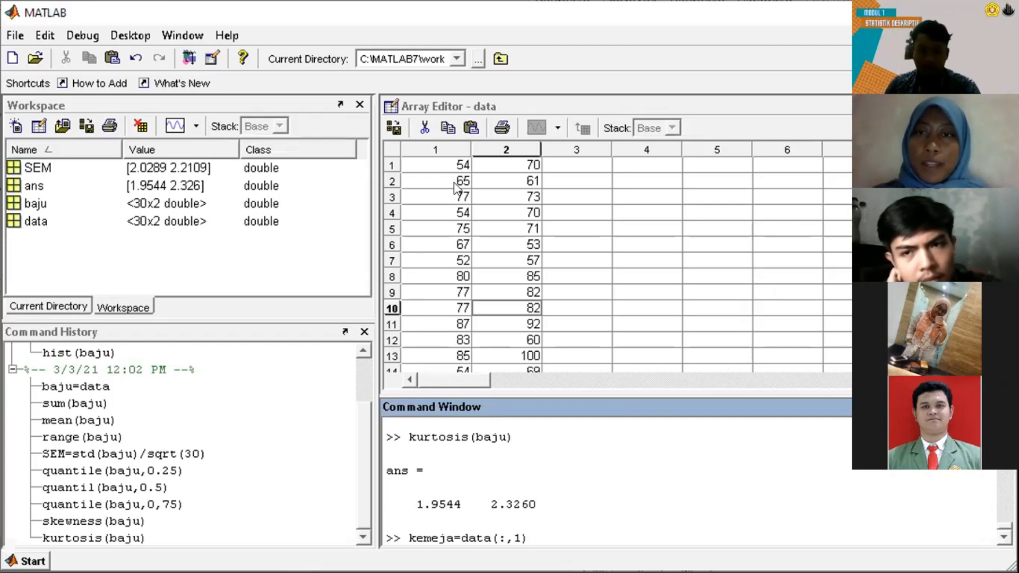
key("Return")
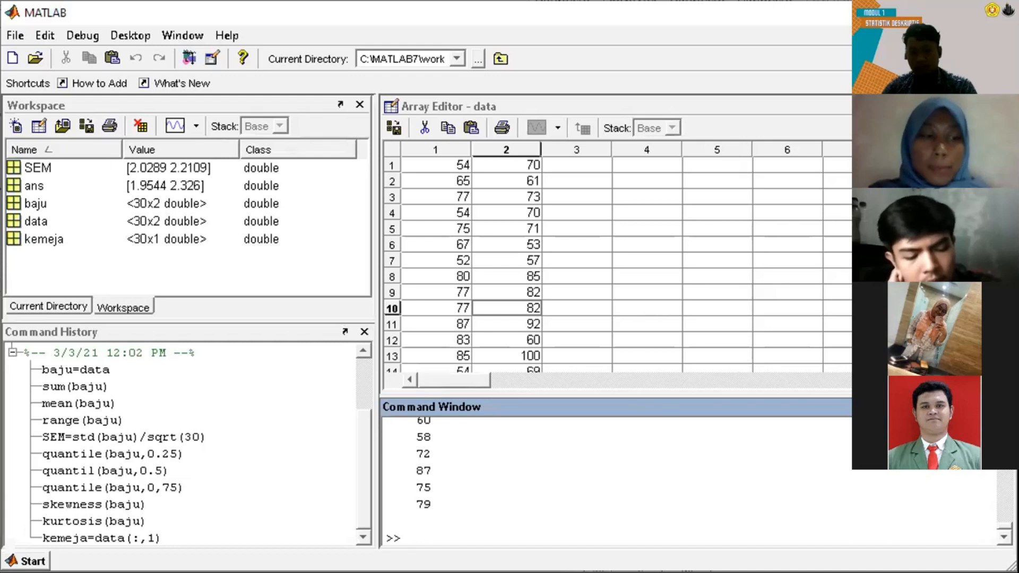
Plot a histogram of the Kemeja sales by running hist(kemeja)
type("his")
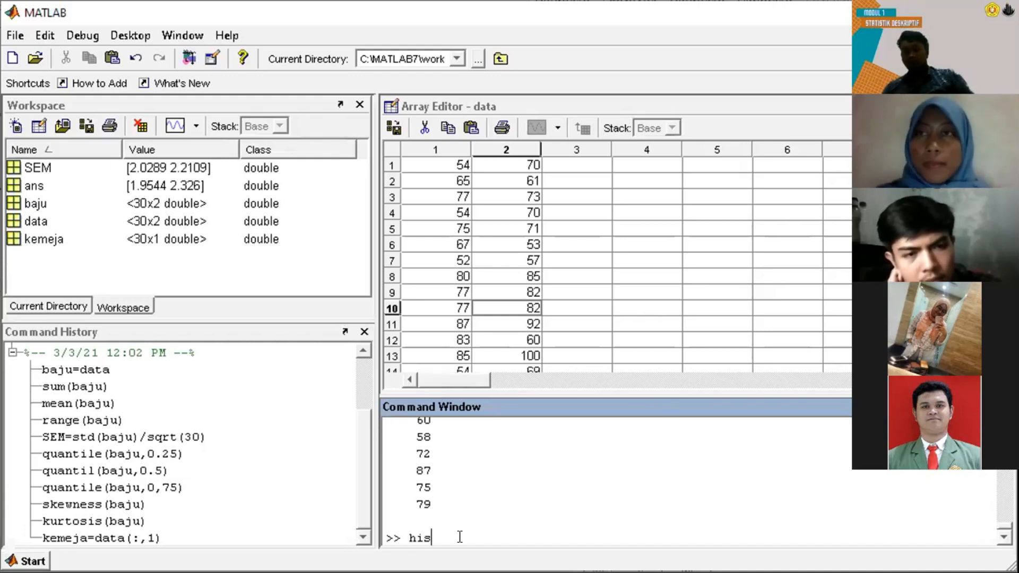
type("t(")
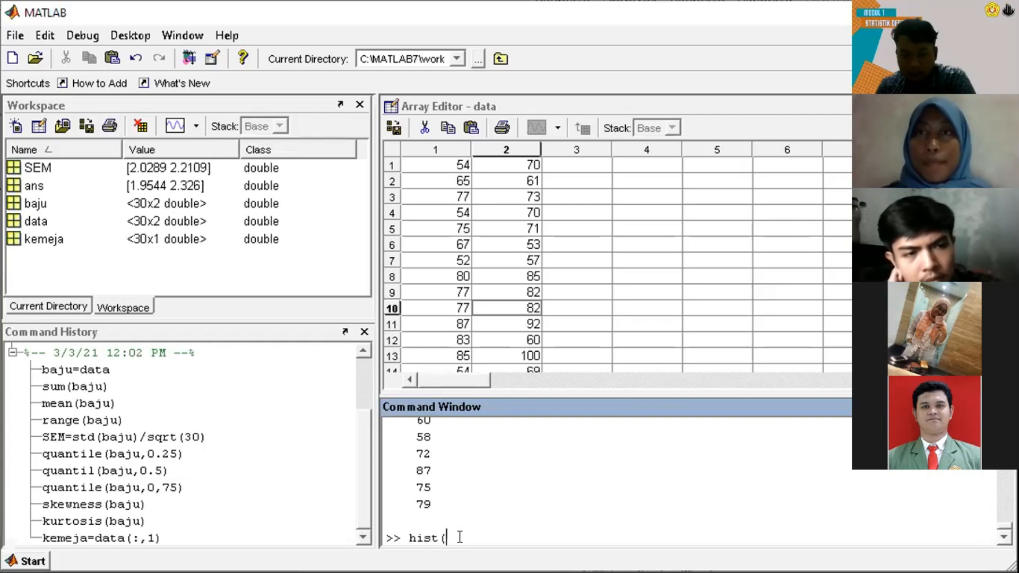
type("kemej")
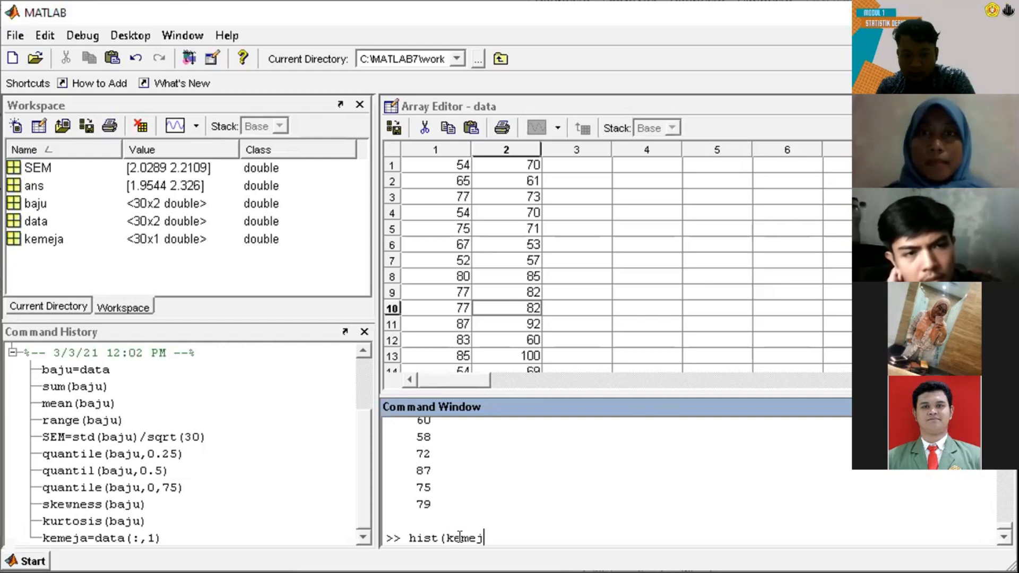
type("a)")
key("Return")
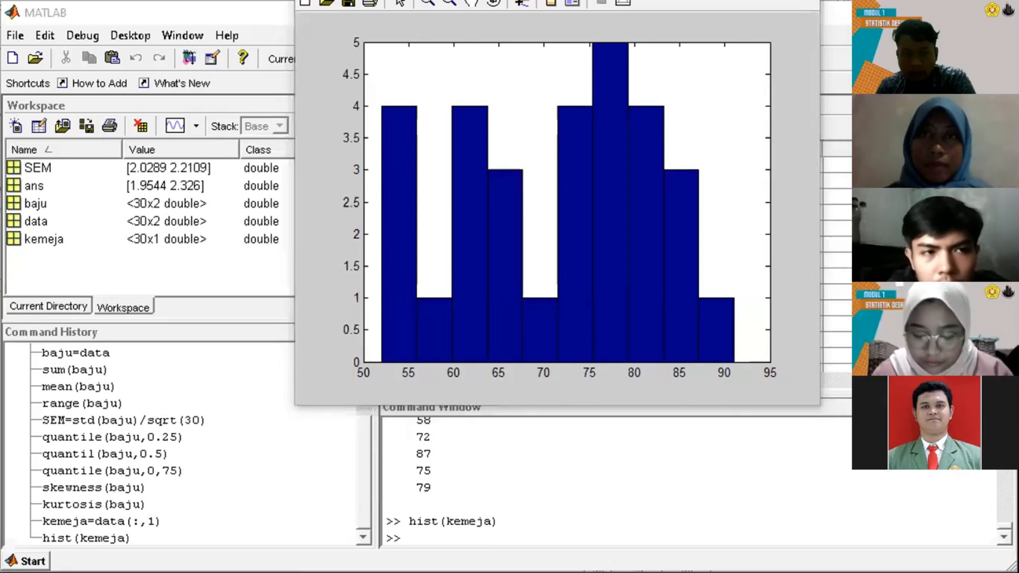
Add the title "histogram kemeja" above the histogram
left_click(404, 0)
left_click(405, 0)
left_click(405, 0)
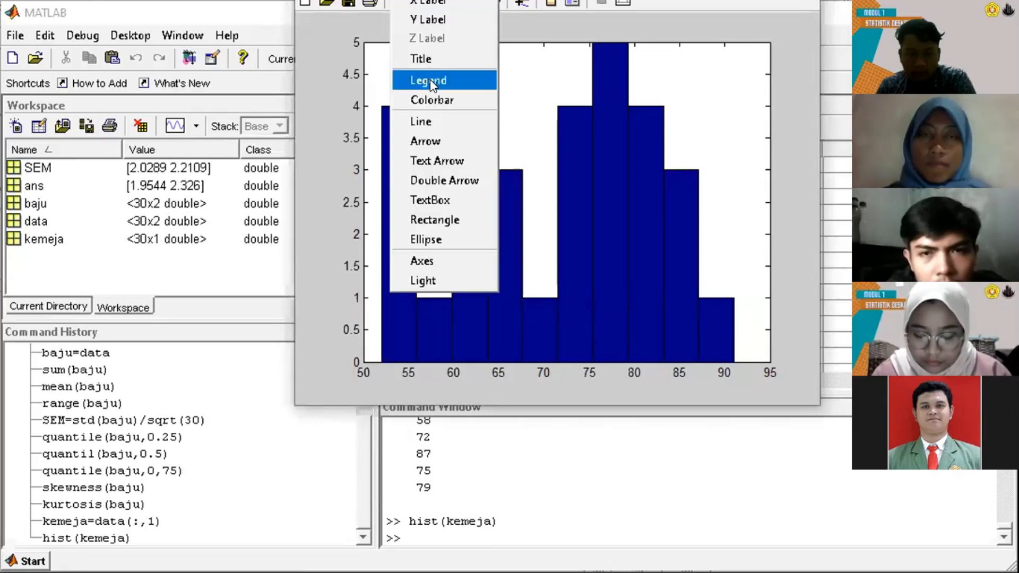
left_click(431, 58)
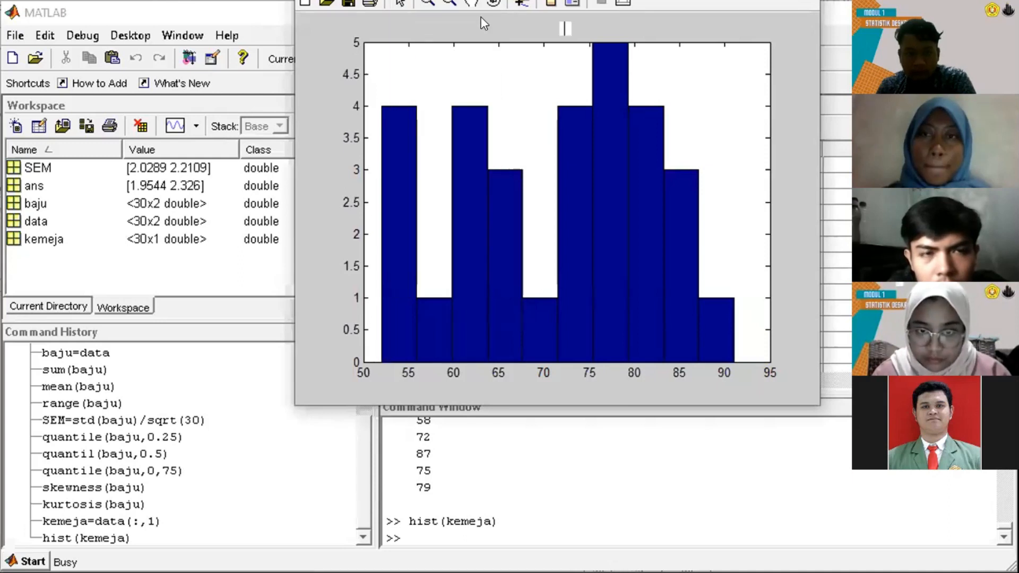
left_click(404, 0)
left_click(460, 46)
type("ohist")
key("BackSpace")
key("Right")
key("Right")
key("Right")
key("Right")
type("o")
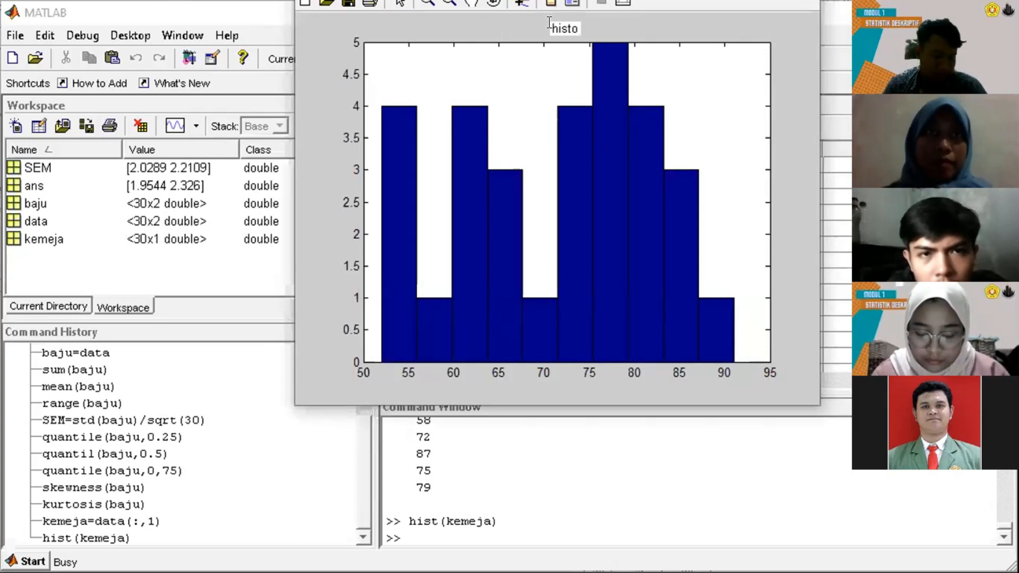
type("gram kemje")
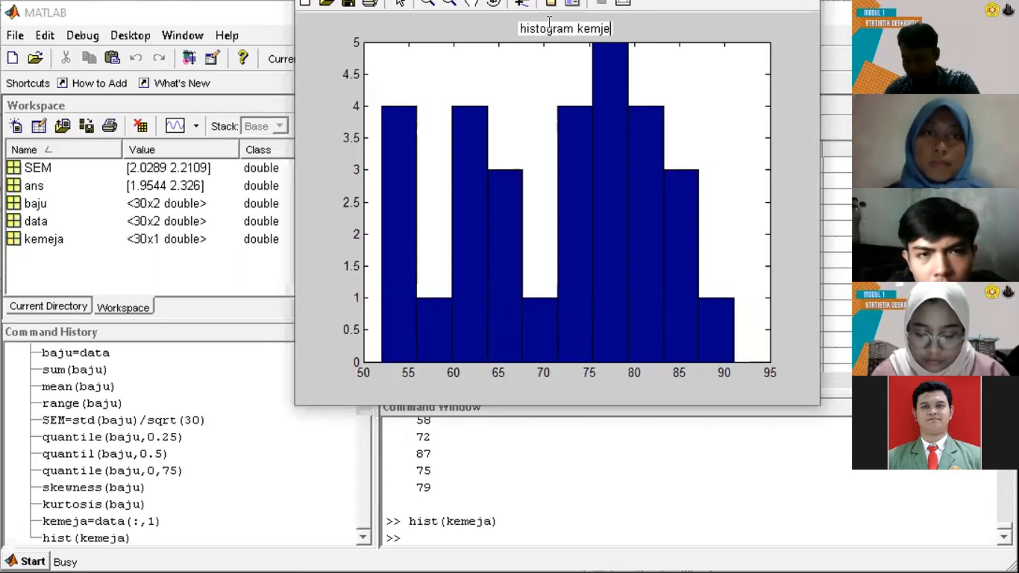
key("BackSpace")
key("BackSpace")
type("eme")
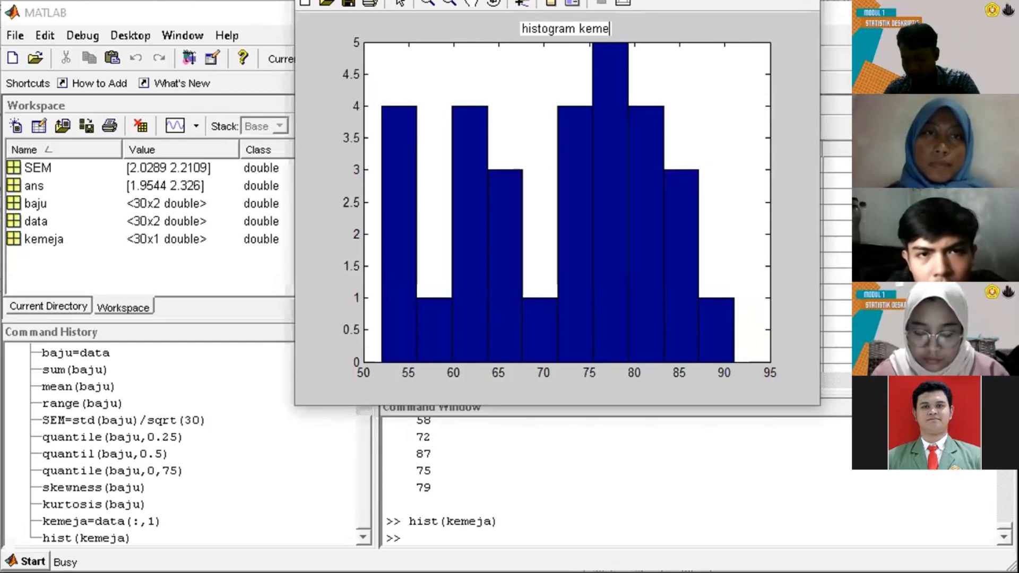
type("ja")
Label the histogram's x-axis "frekuensi"
left_click(405, 0)
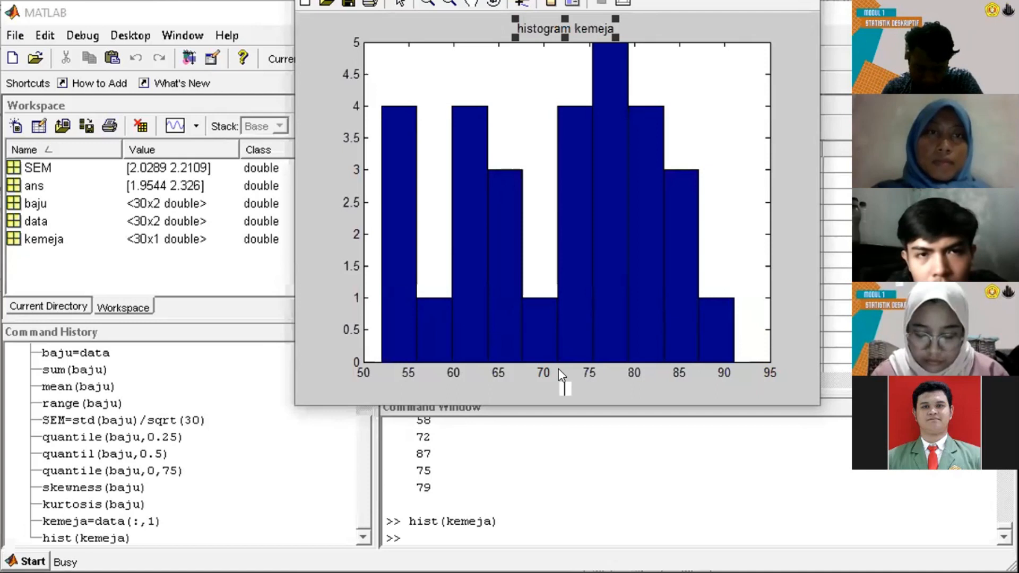
type("fr")
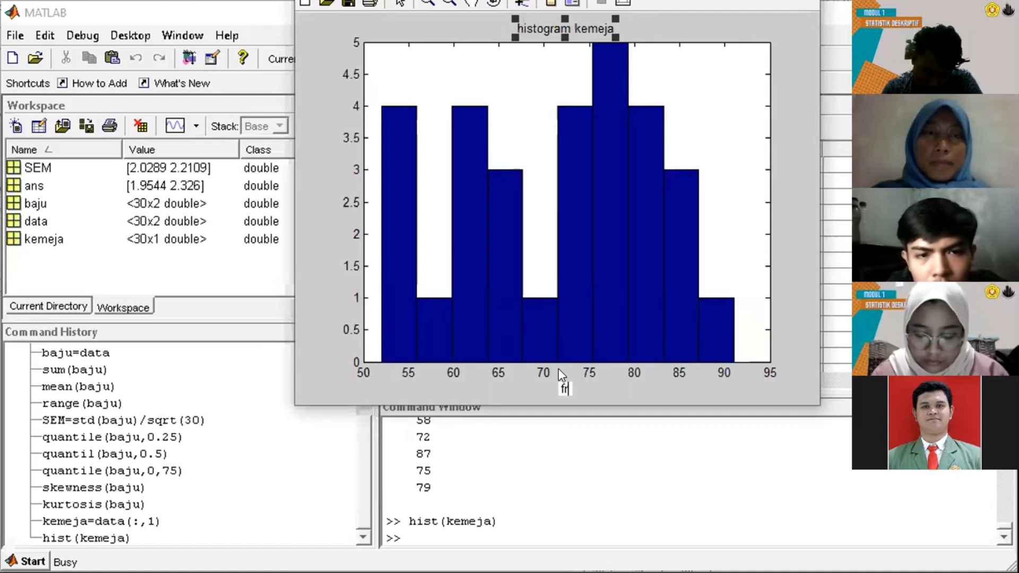
type("ke")
key("BackSpace")
key("BackSpace")
type("e")
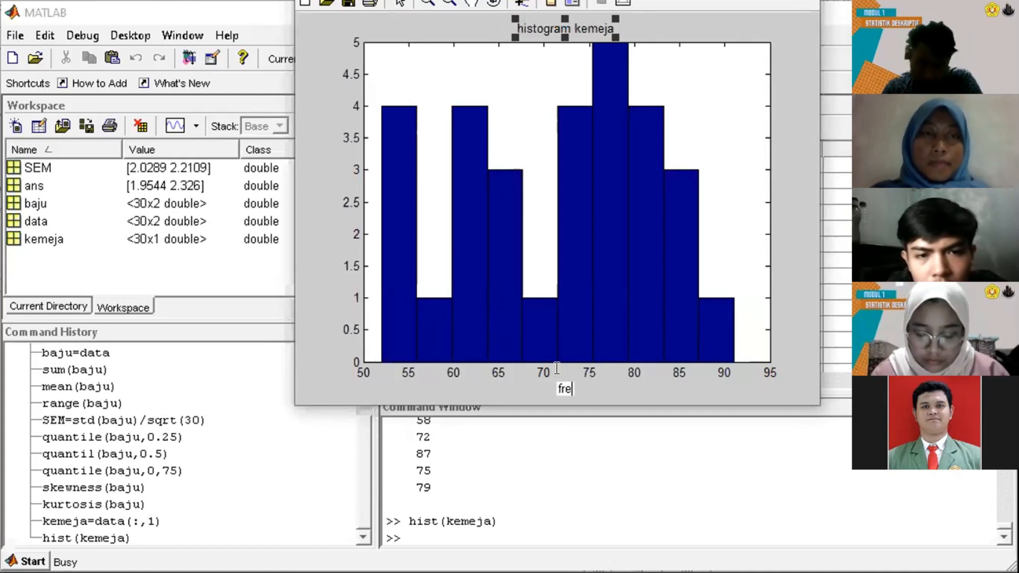
type("kuen")
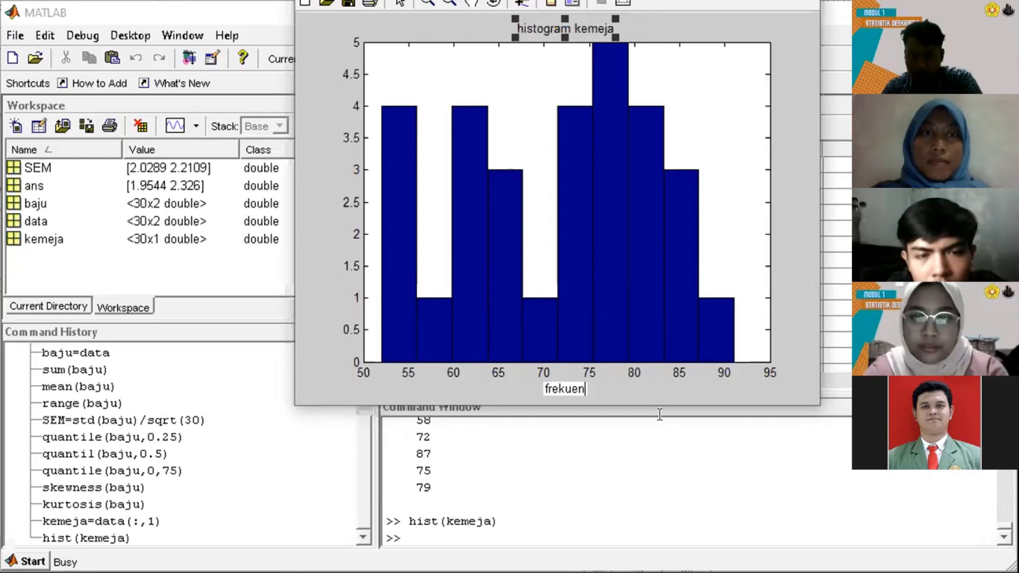
type("si")
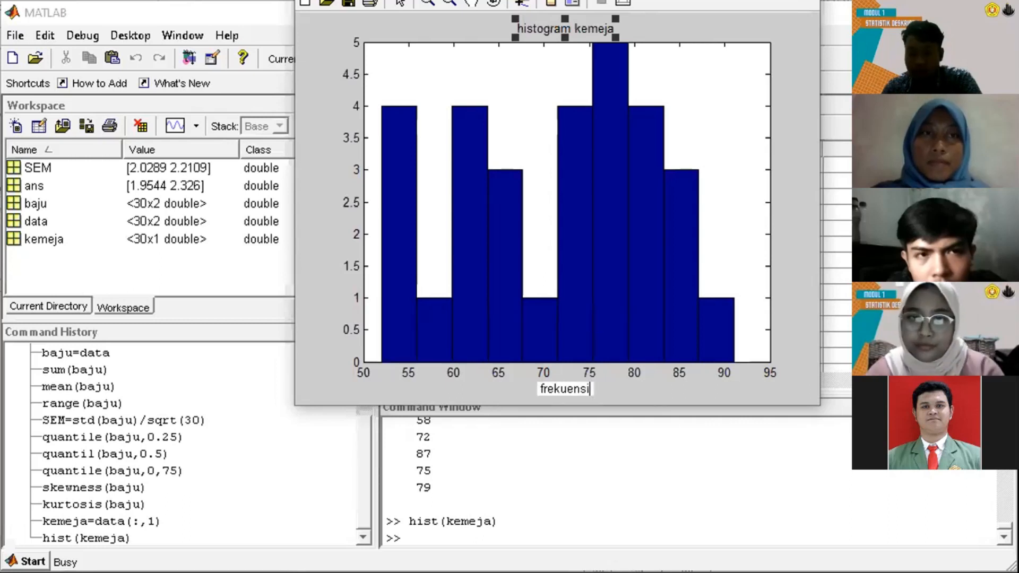
Label the histogram's y-axis "banyak data"
left_click(403, 1)
left_click(406, 20)
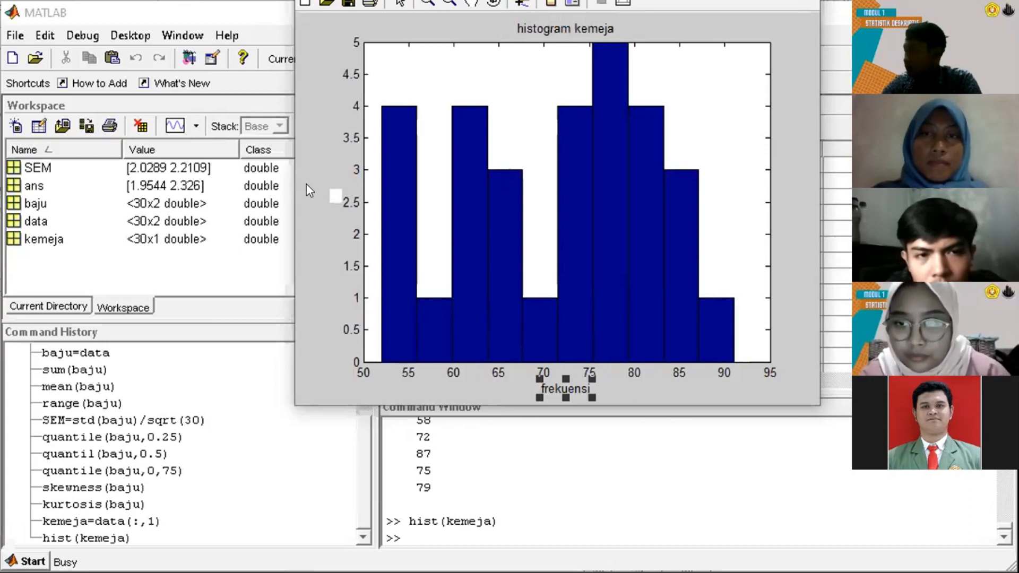
type("banyak dat")
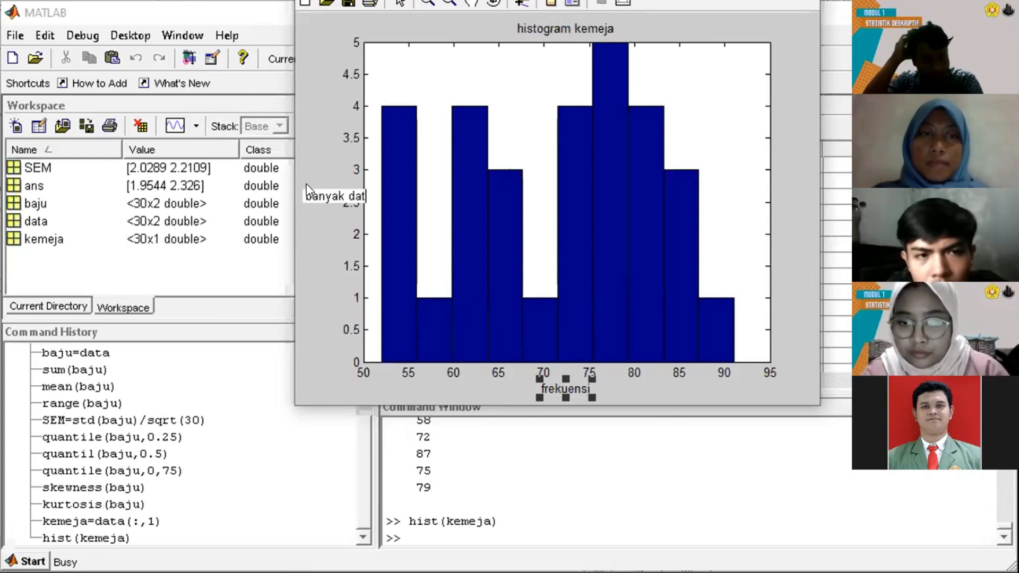
type("a")
left_click(512, 144)
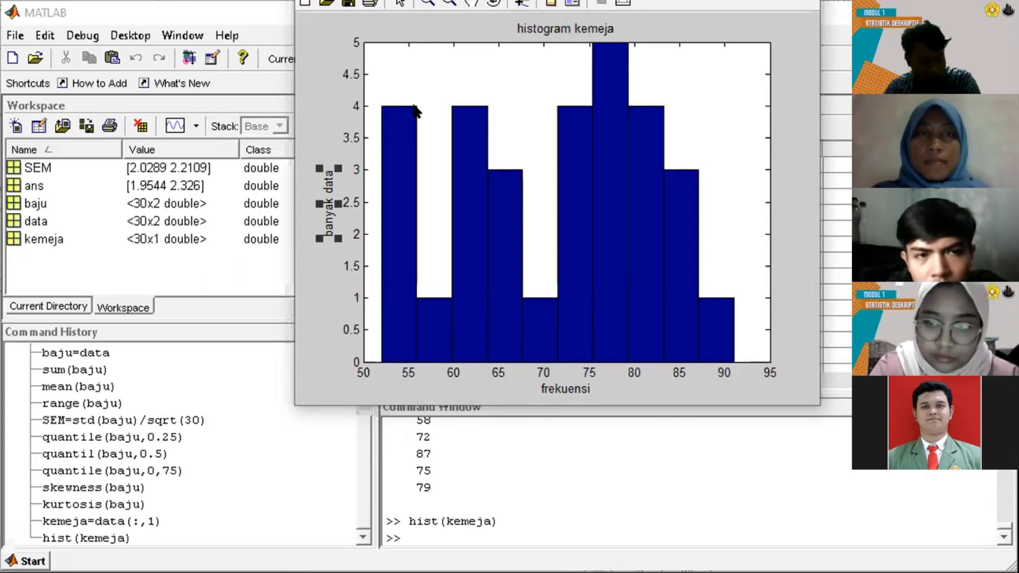
Use the Data Cursor to place data tips on both top corners of the histogram's first bar
left_click(521, 4)
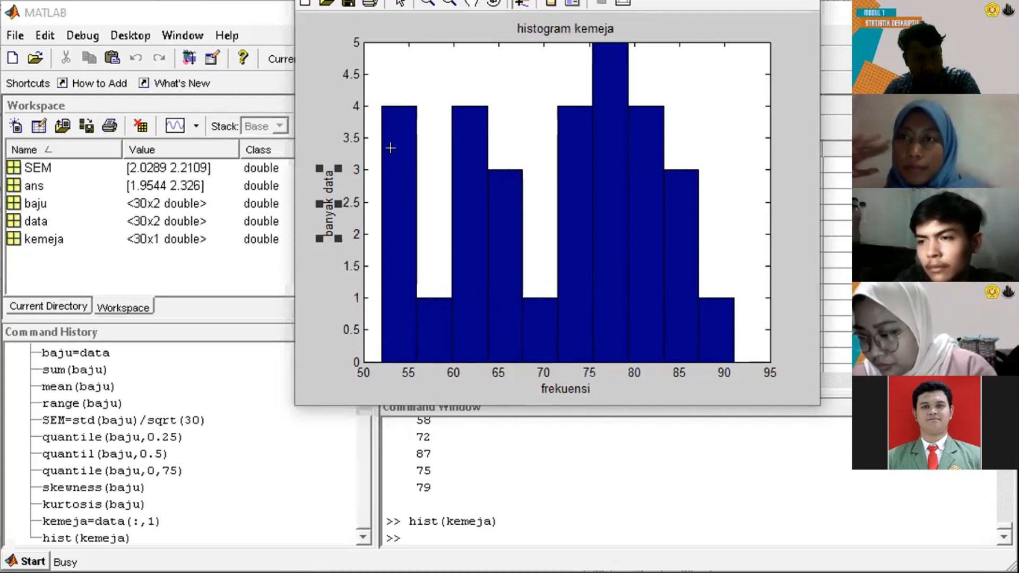
left_click(371, 119)
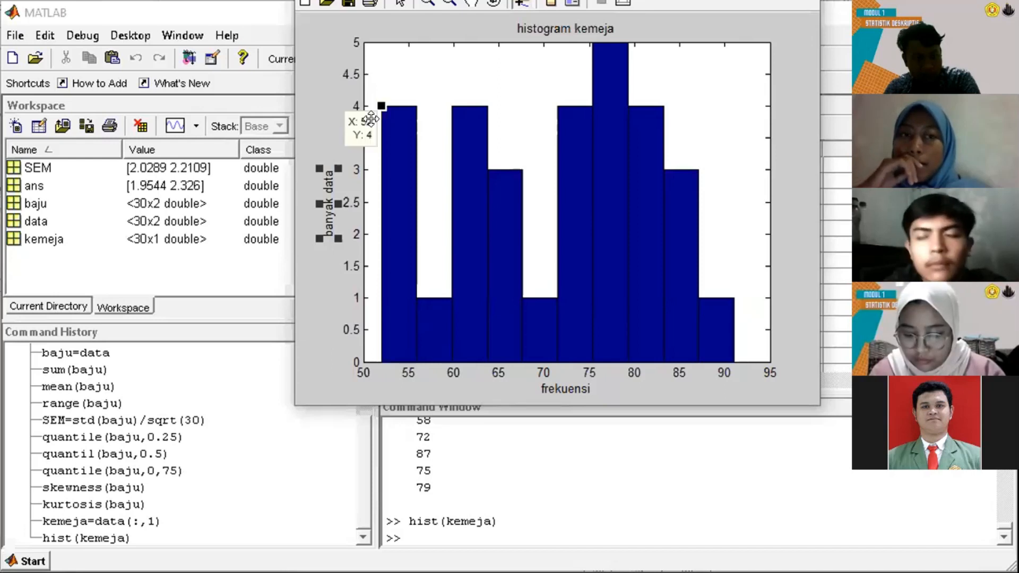
right_click(413, 114)
left_click(430, 162)
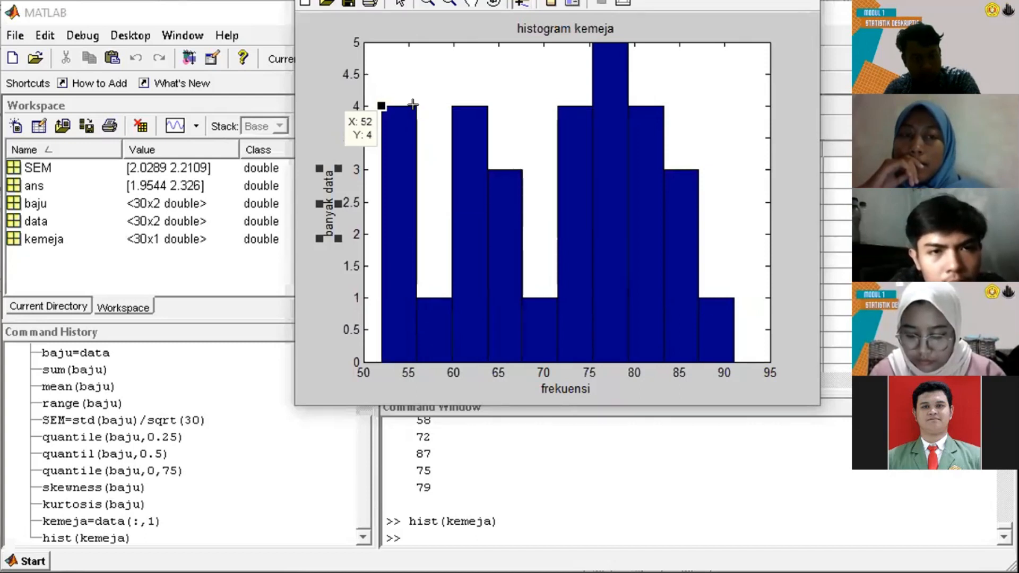
left_click(413, 105)
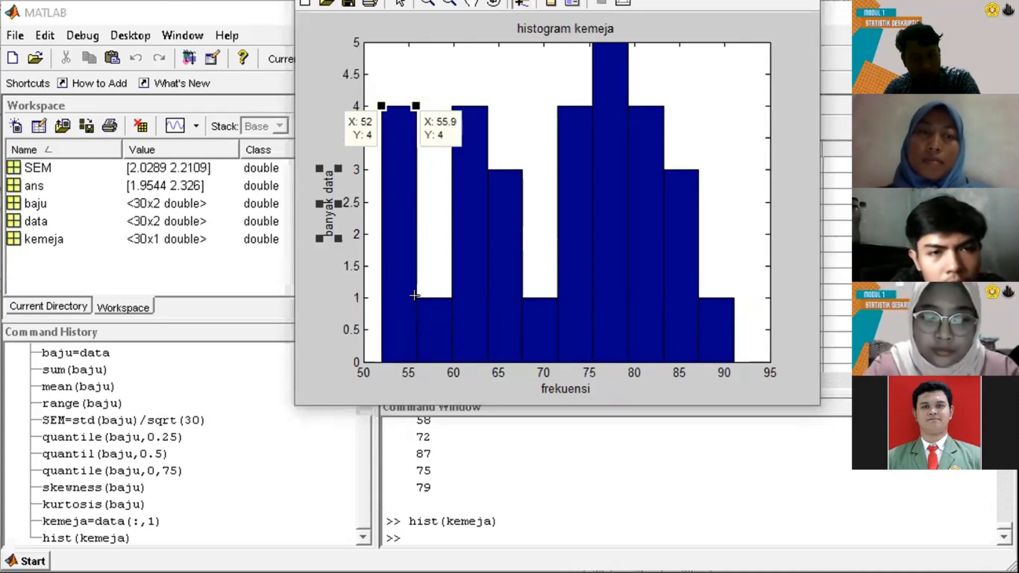
Place data tips on both top corners of the histogram's second bar
left_click(446, 299)
right_click(446, 294)
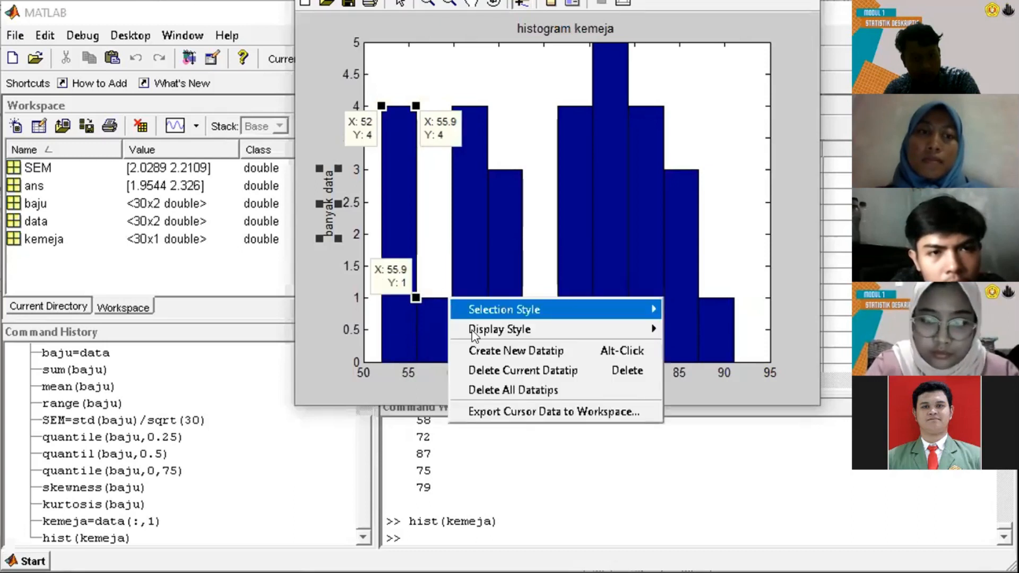
key("Escape")
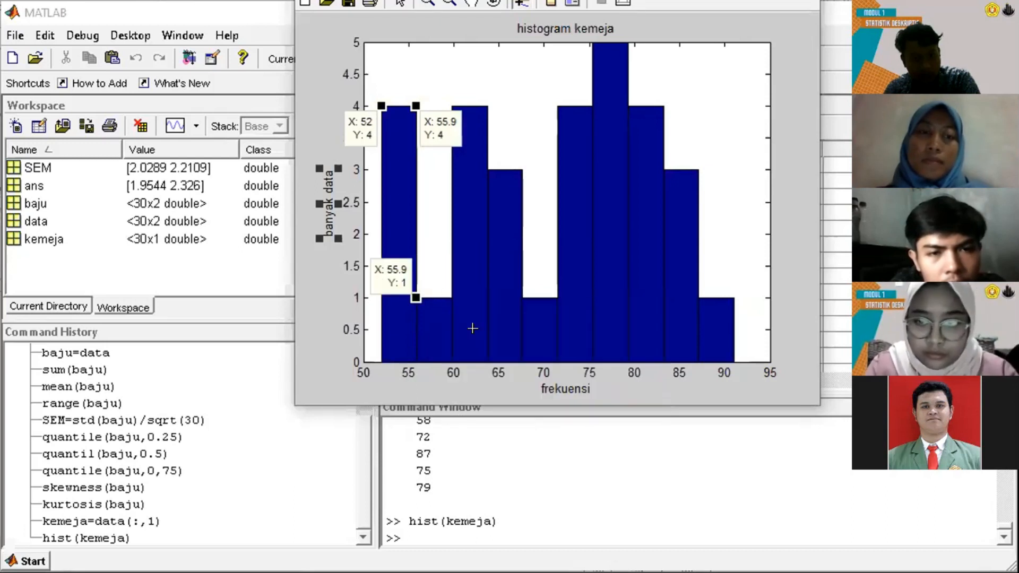
left_click(447, 292)
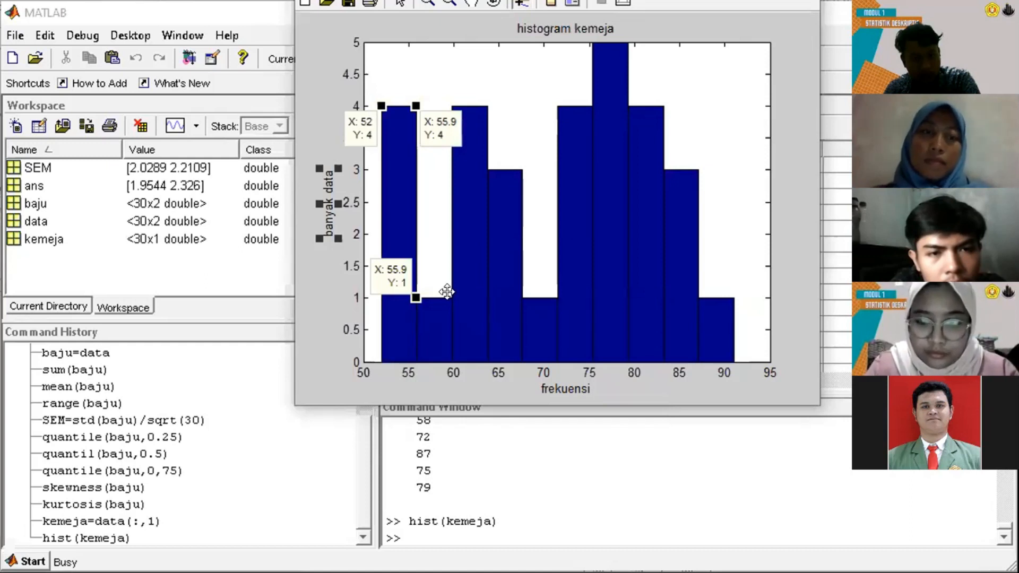
left_click(465, 270)
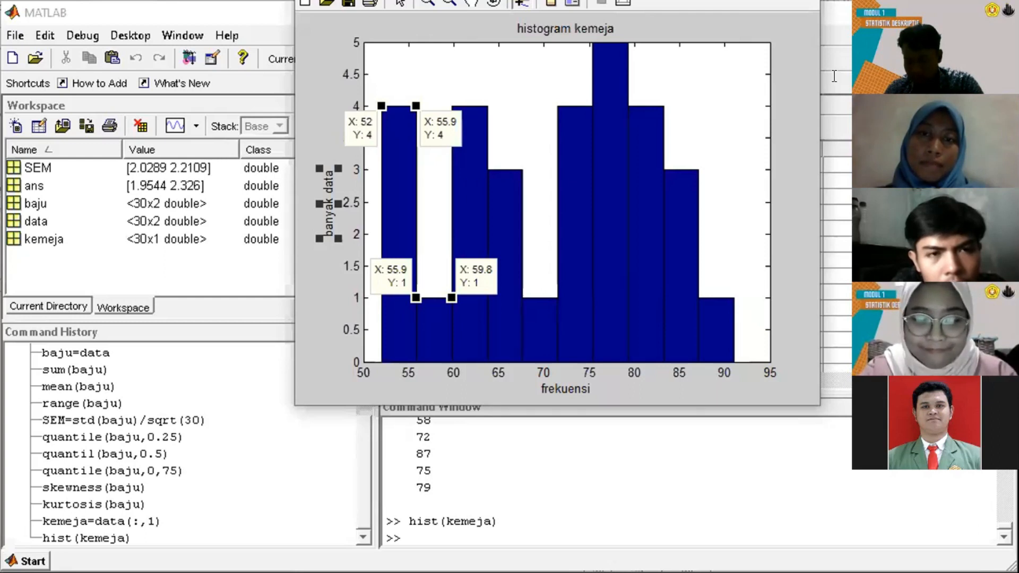
Create a box plot of the Kemeja data with boxplot(kemeja)
left_click(419, 534)
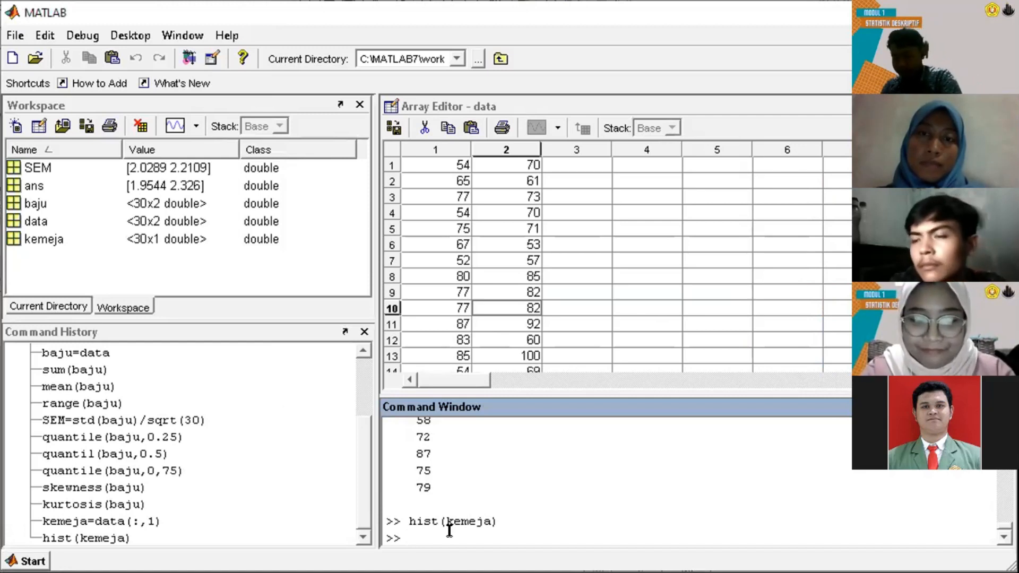
type("b")
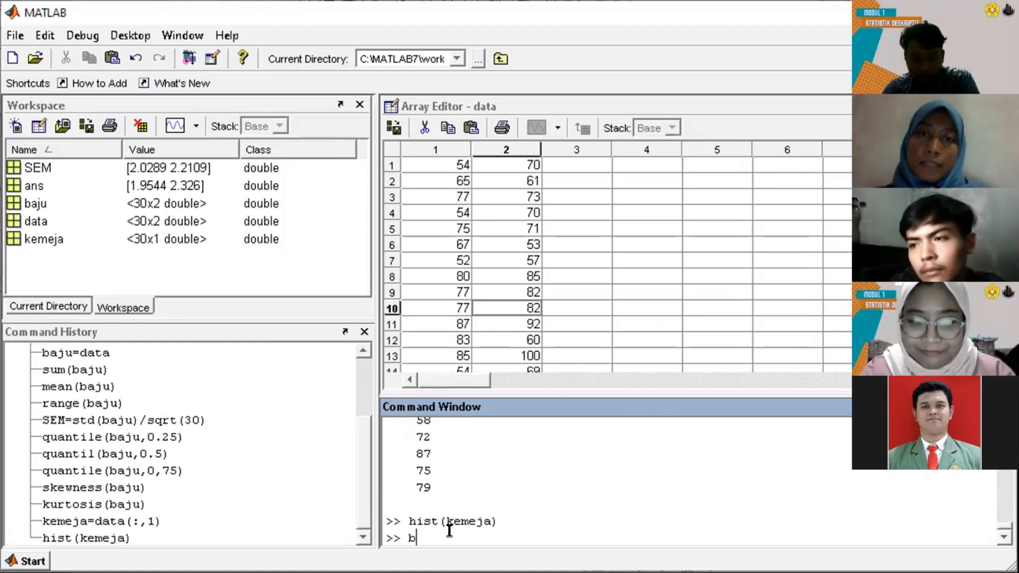
type("oxplot")
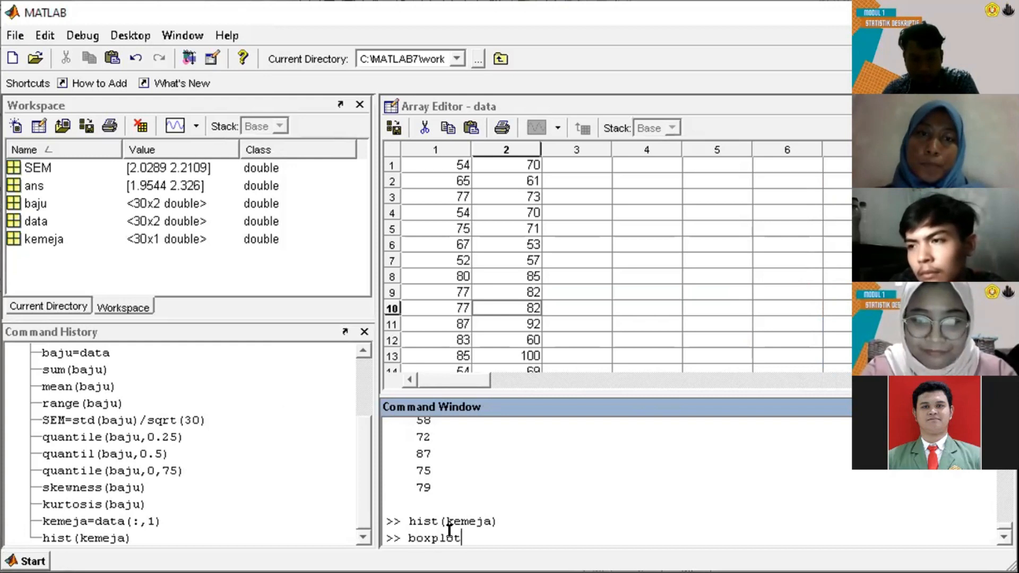
type("(kemeja)")
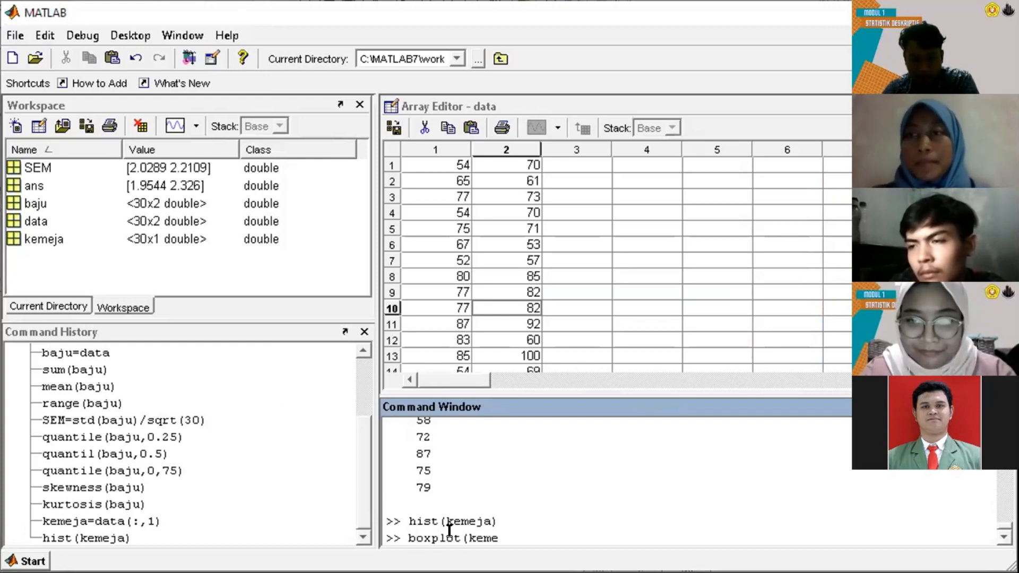
key("Return")
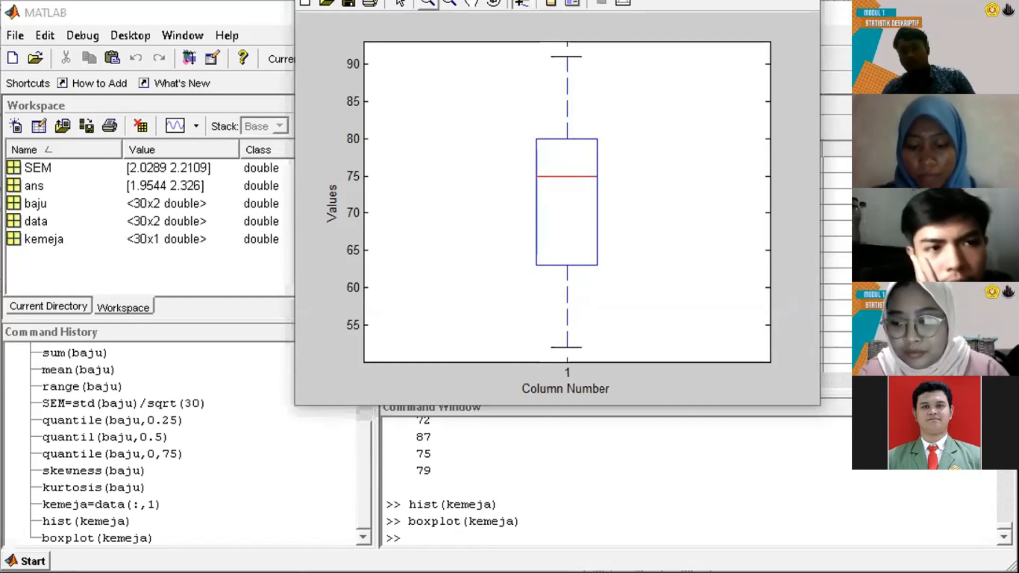
Add the title "boxplot kemeja" to the box plot and change its x-axis label to "frekuensi"
left_click(409, 1)
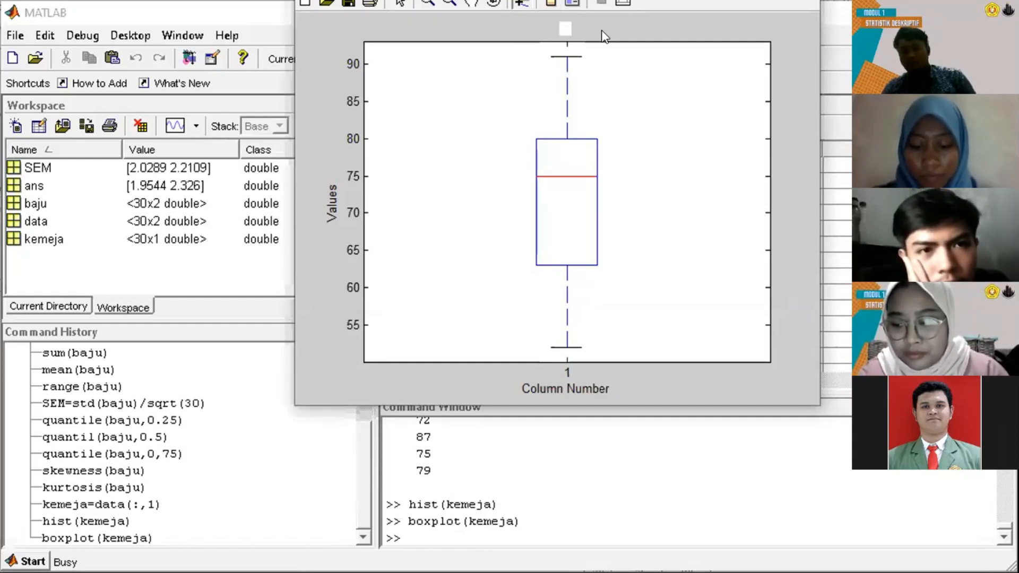
type("boxplot kemeja")
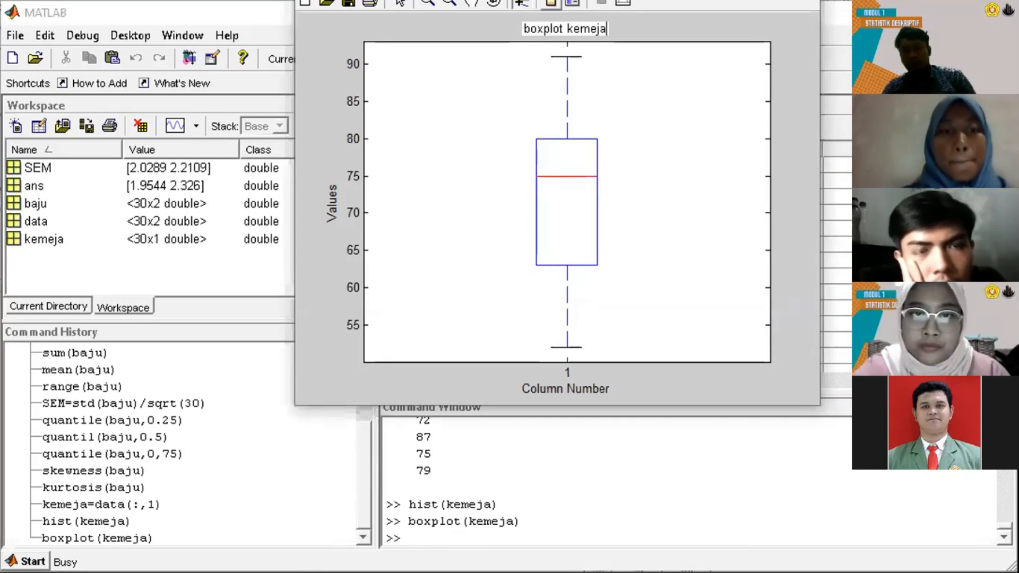
left_click(421, 36)
key("BackSpace")
key("BackSpace")
key("BackSpace")
key("BackSpace")
key("BackSpace")
key("BackSpace")
key("BackSpace")
key("BackSpace")
key("BackSpace")
key("BackSpace")
key("BackSpace")
key("BackSpace")
key("BackSpace")
type("frekuensi")
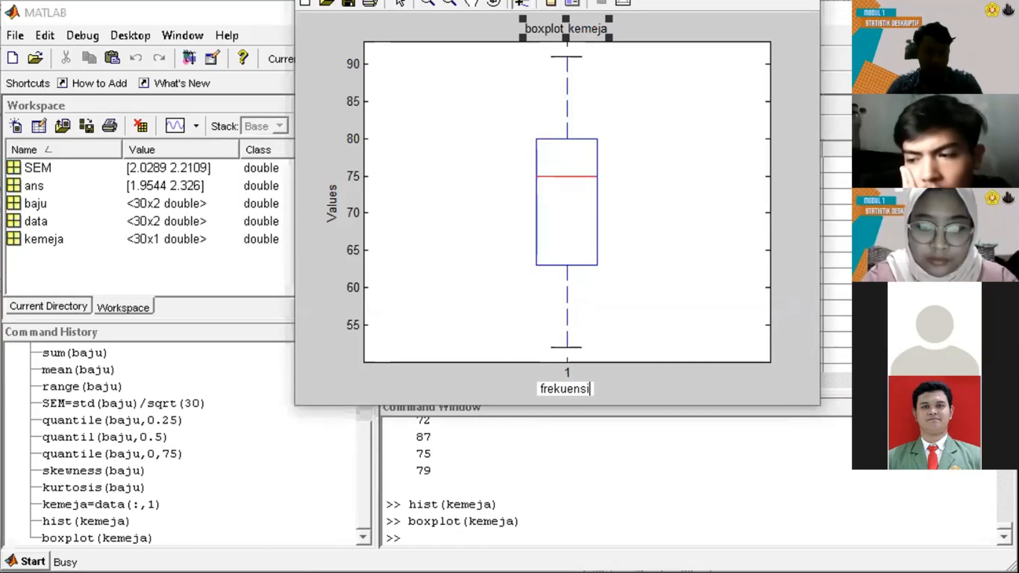
Change the box plot's y-axis label to "kuartil"
left_click(402, 1)
left_click(398, 20)
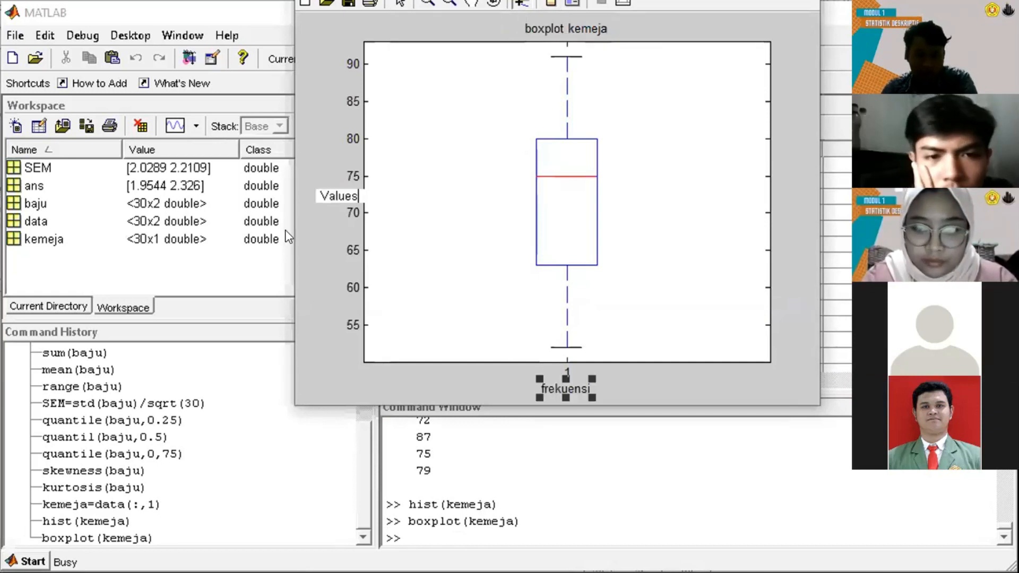
key("BackSpace")
key("BackSpace")
key("BackSpace")
key("BackSpace")
key("BackSpace")
key("BackSpace")
type("kuartil")
left_click(621, 85)
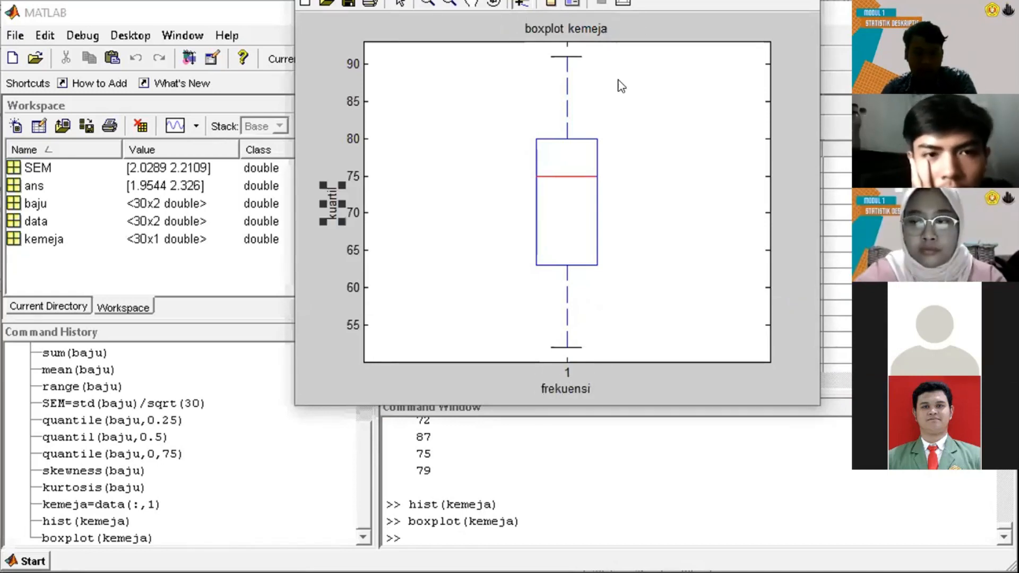
Use the Data Cursor to place data tips on the box plot's upper whisker end, upper box edge and median line
left_click(522, 4)
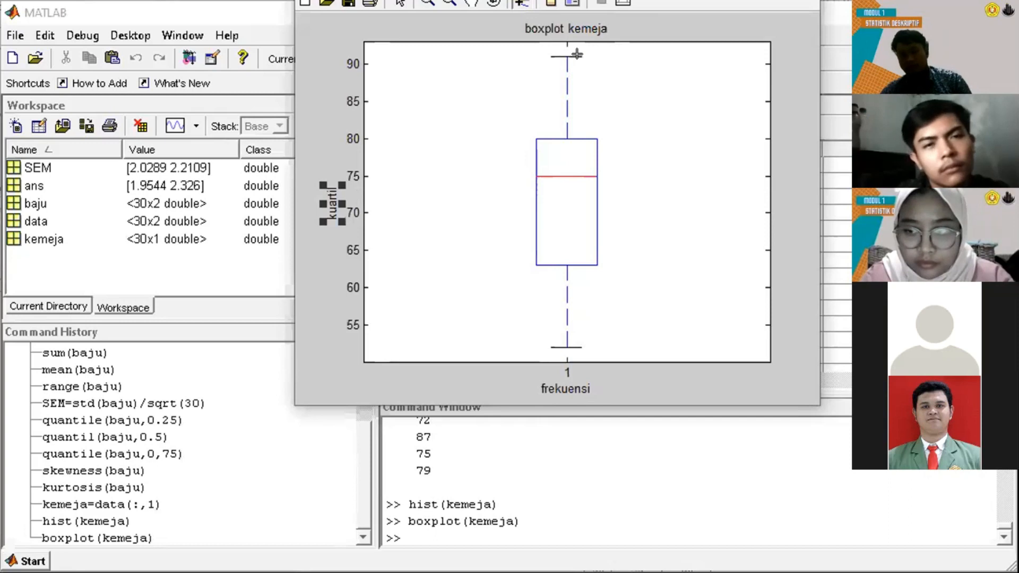
left_click(580, 57)
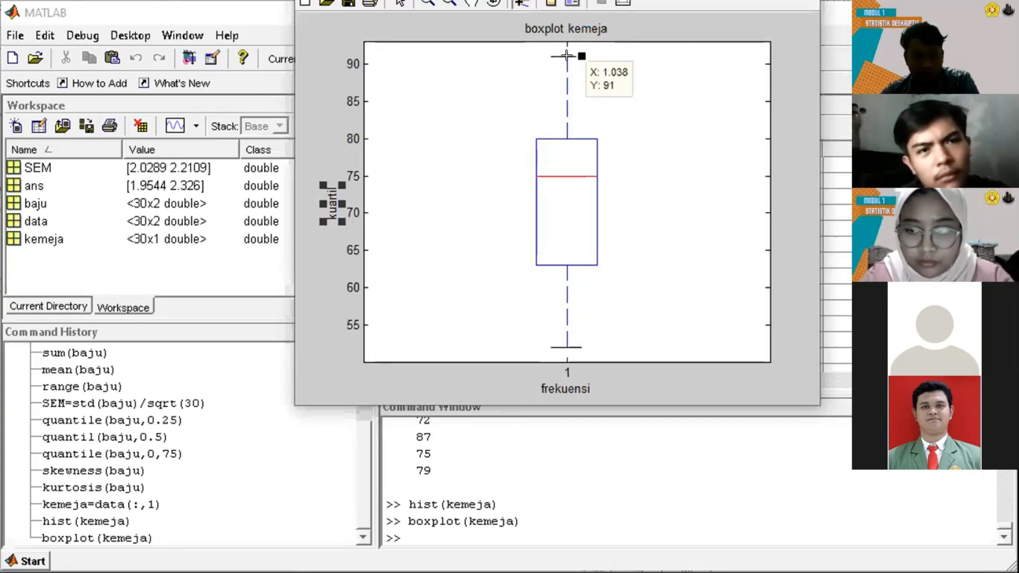
right_click(630, 160)
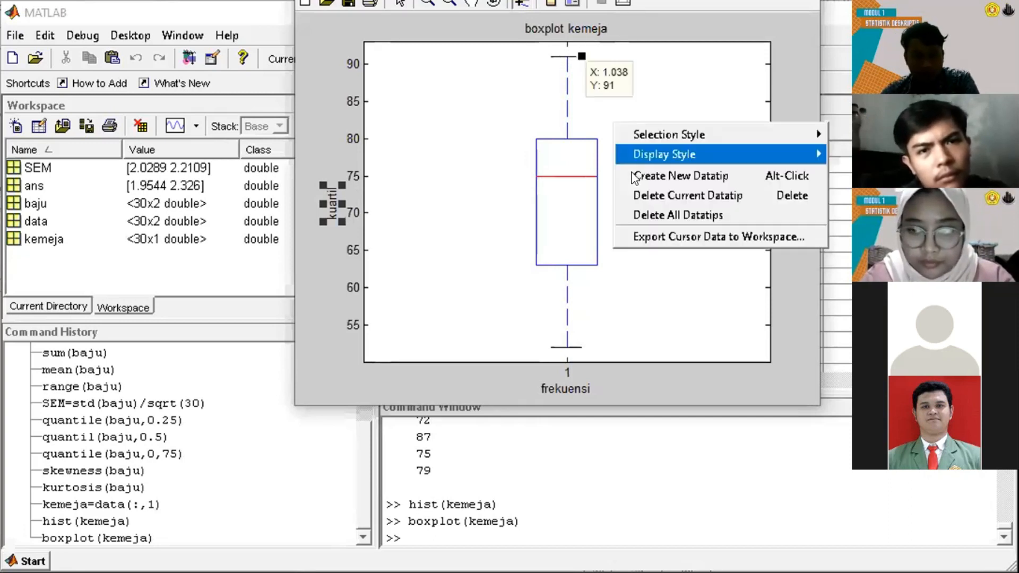
left_click(633, 177)
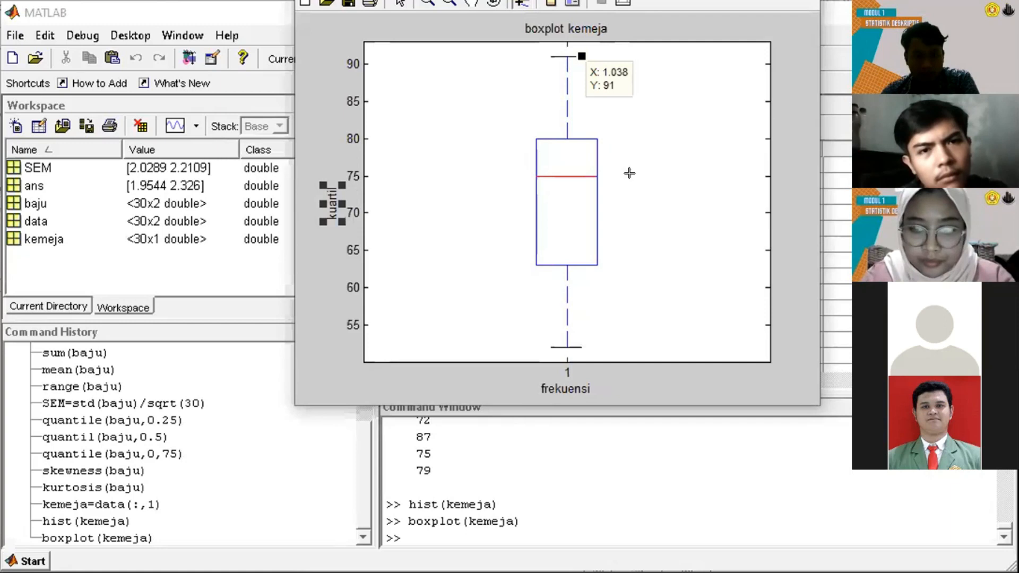
left_click(593, 137)
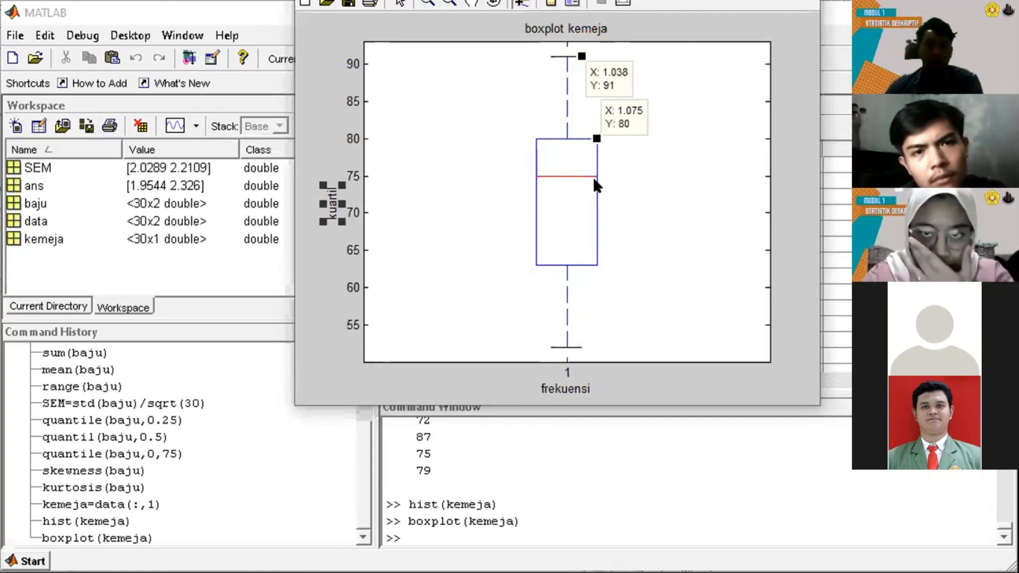
right_click(609, 217)
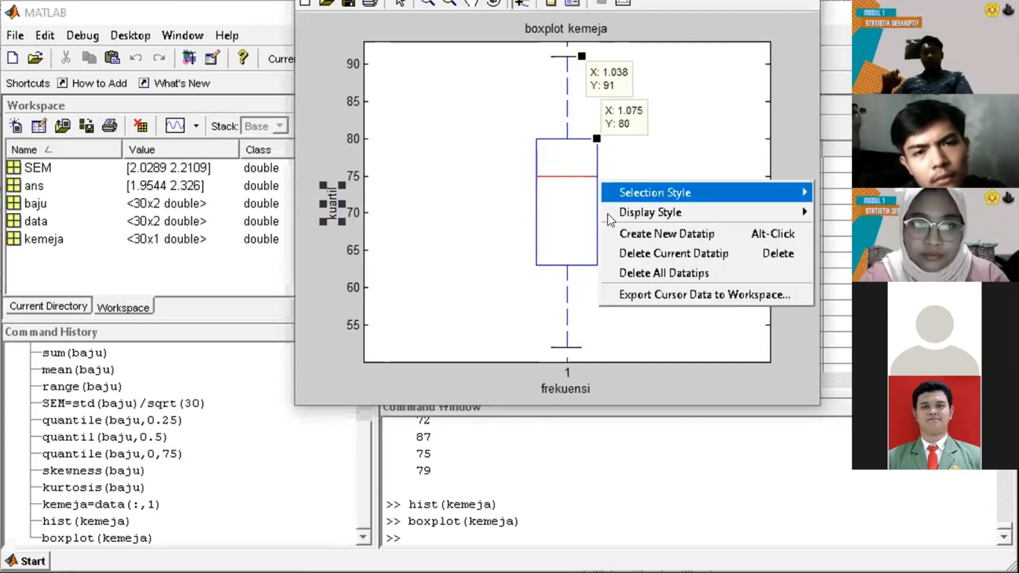
left_click(593, 175)
left_click(592, 175)
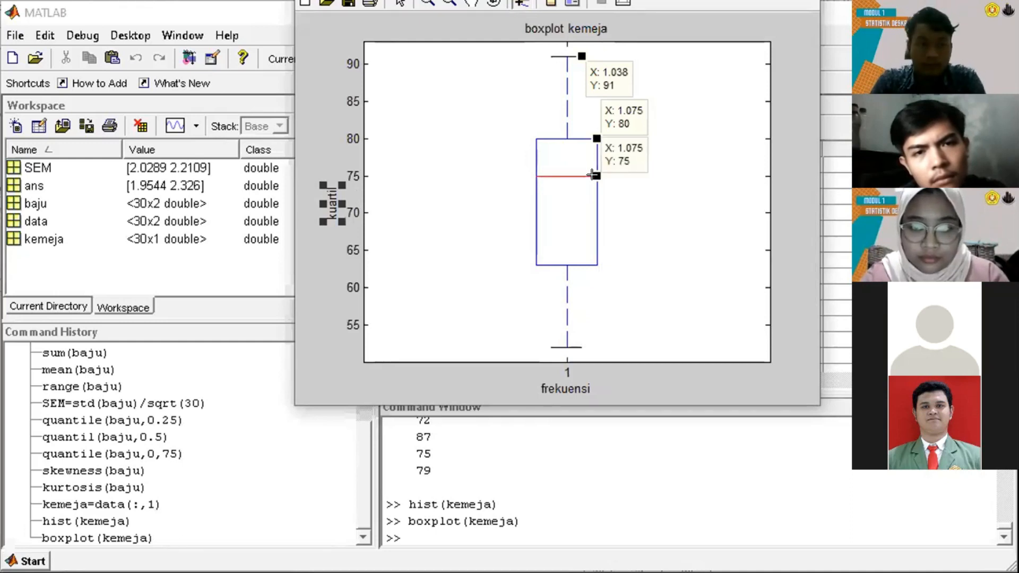
Add data tips on the lower box edge and lower whisker end, and move the median's tip below its point
right_click(599, 268)
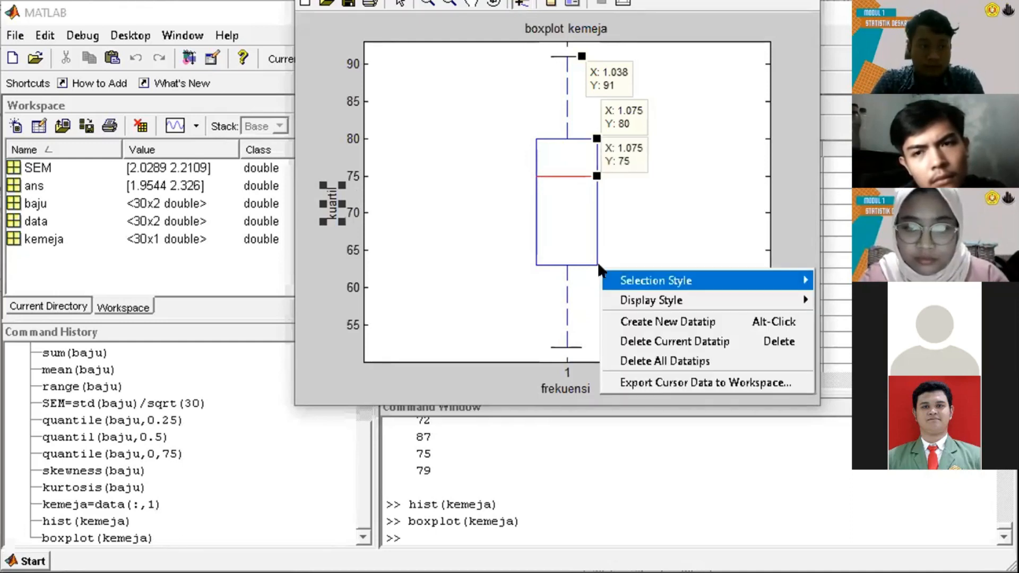
left_click(618, 330)
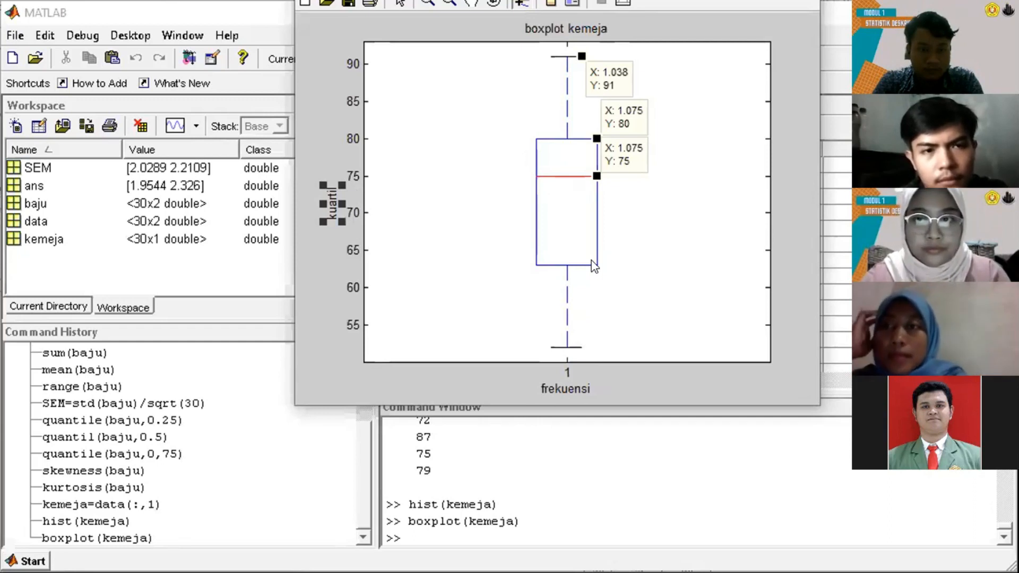
left_click(595, 264)
left_click(582, 347)
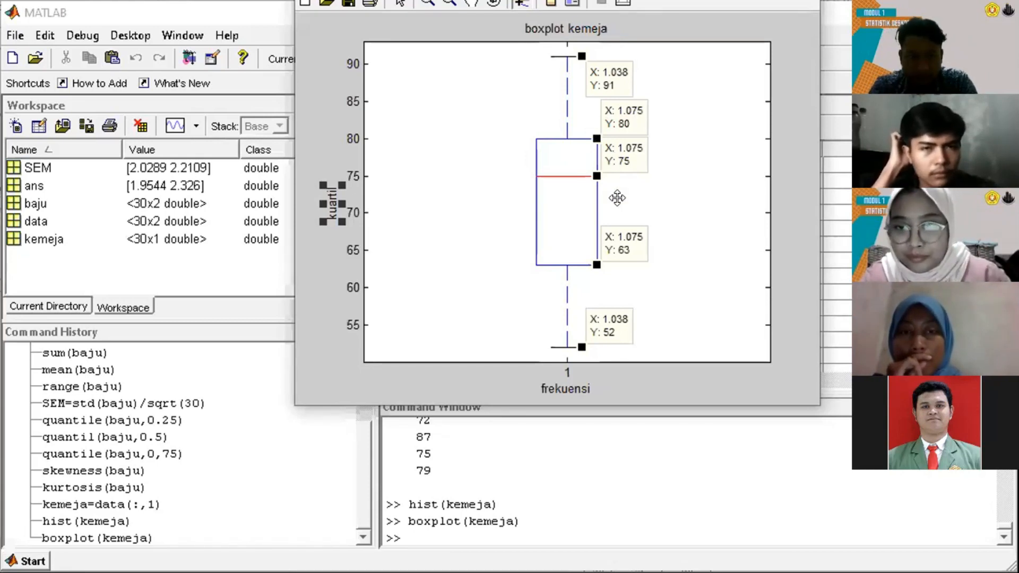
left_click_drag(620, 191, 626, 195)
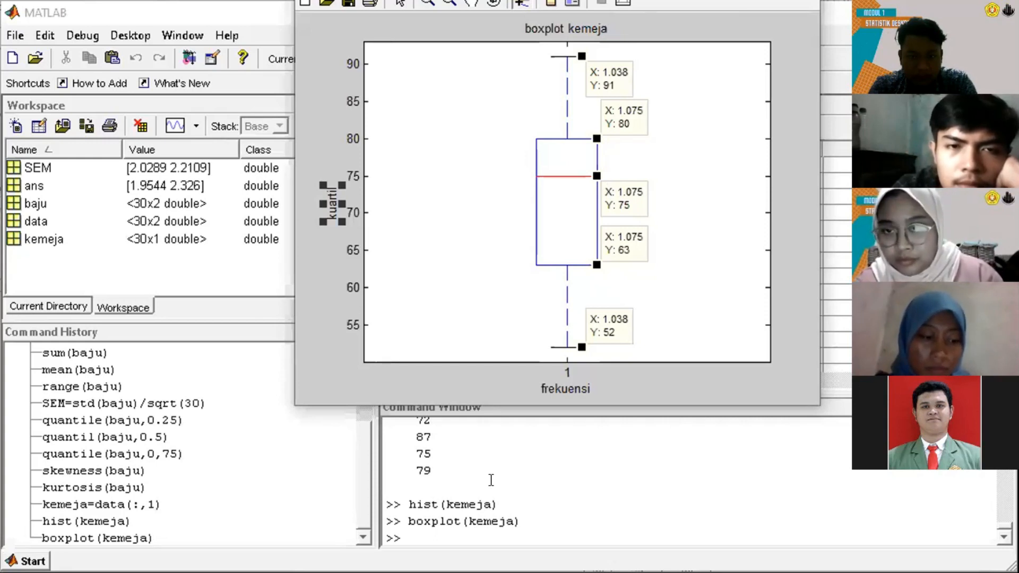
Return to the main MATLAB window and review the command output from the baju=data listing through the sum(baju) result
left_click(830, 335)
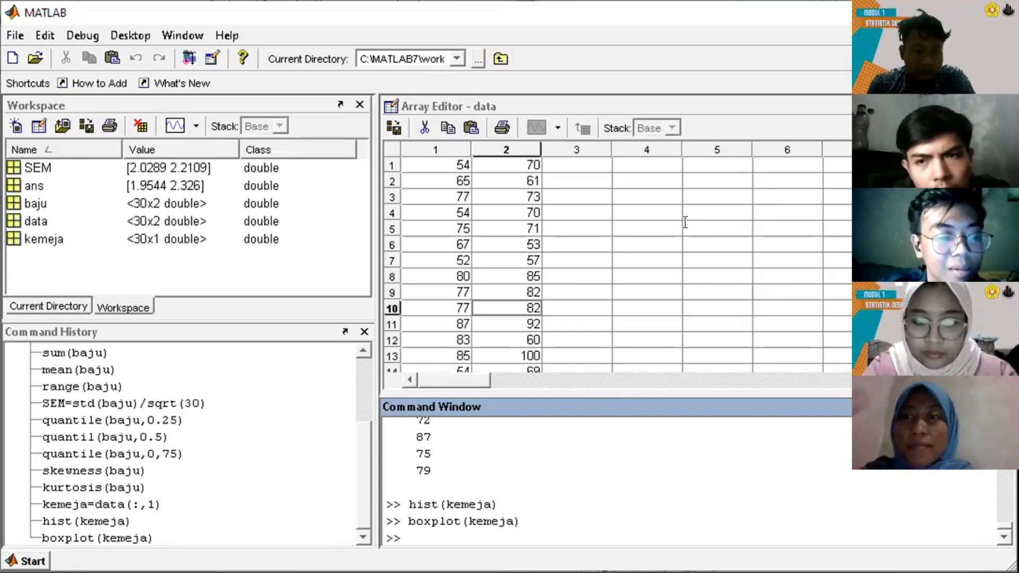
left_click_drag(1004, 526, 1005, 422)
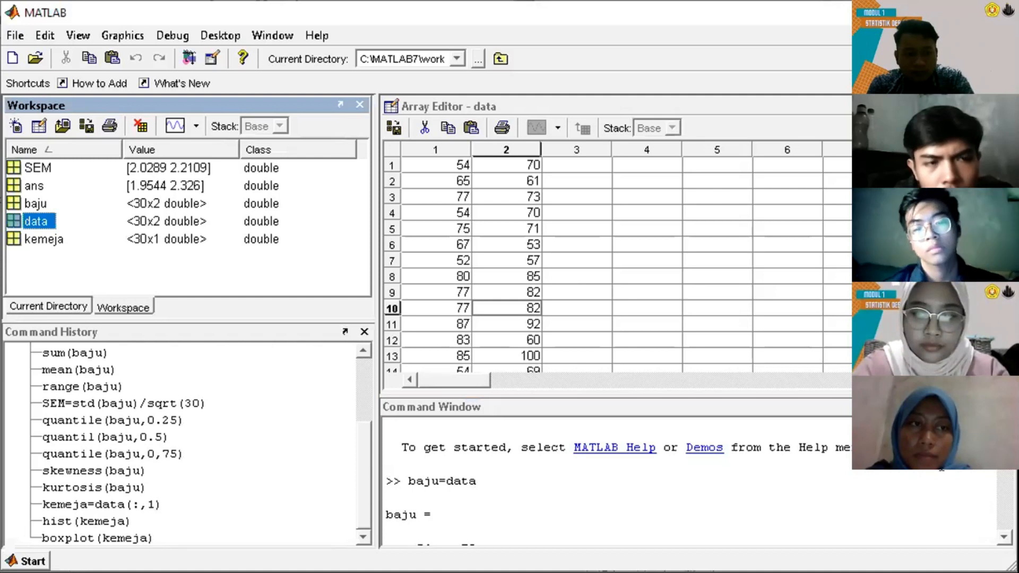
left_click(974, 510)
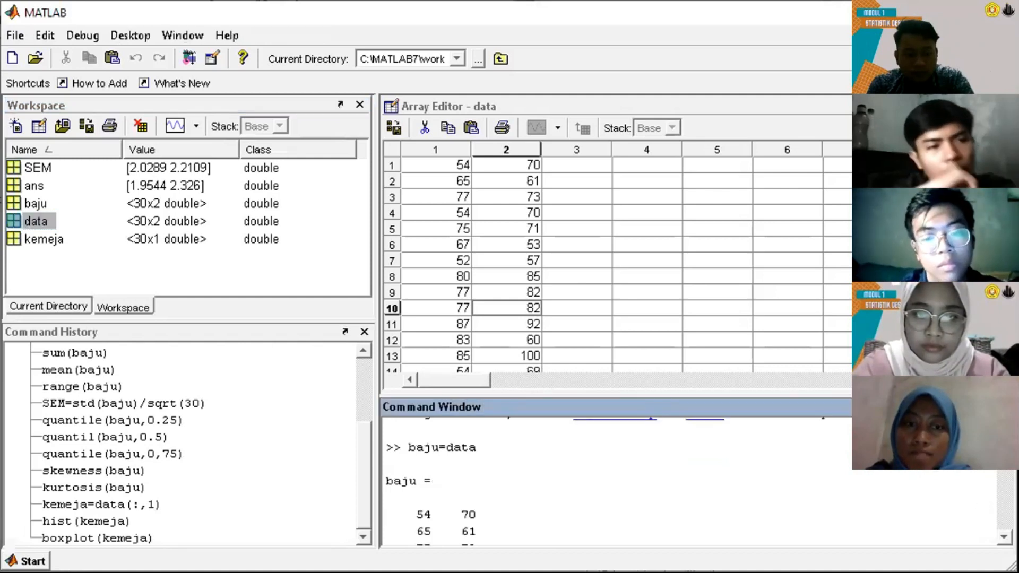
scroll(616, 478, "down", 2)
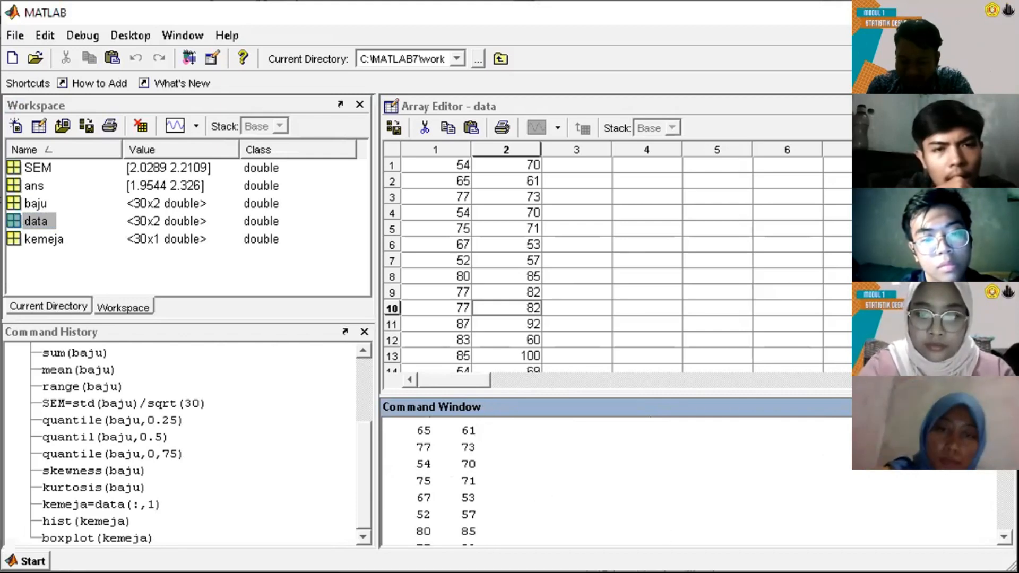
left_click(1004, 537)
left_click(1004, 537)
left_click(1004, 537)
left_click(1004, 537)
left_click(1004, 537)
left_click(1004, 537)
left_click(1004, 537)
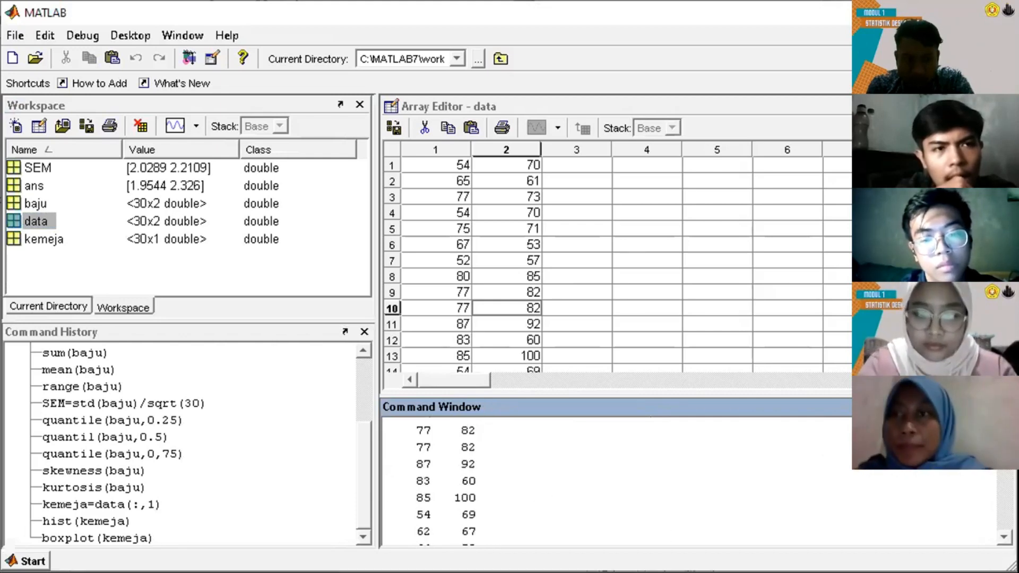
left_click(1004, 537)
left_click(1004, 537)
left_click(1004, 537)
left_click(1004, 538)
left_click(1004, 537)
left_click(1004, 538)
left_click(1003, 537)
left_click(1004, 538)
left_click(1004, 537)
left_click(1004, 538)
left_click(1004, 537)
left_click(1004, 538)
left_click(1004, 537)
left_click(1004, 538)
left_click(1004, 538)
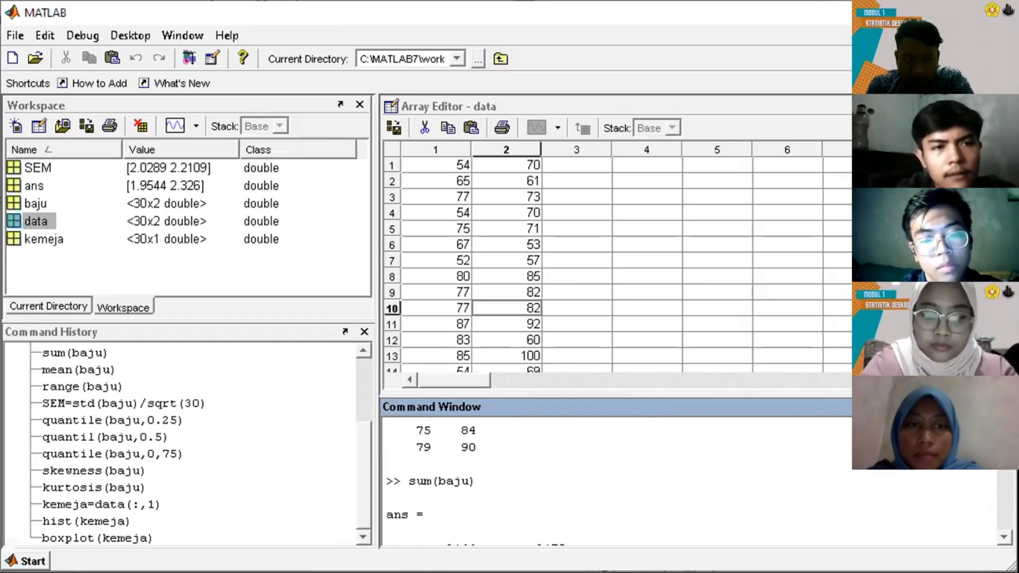
left_click(1003, 537)
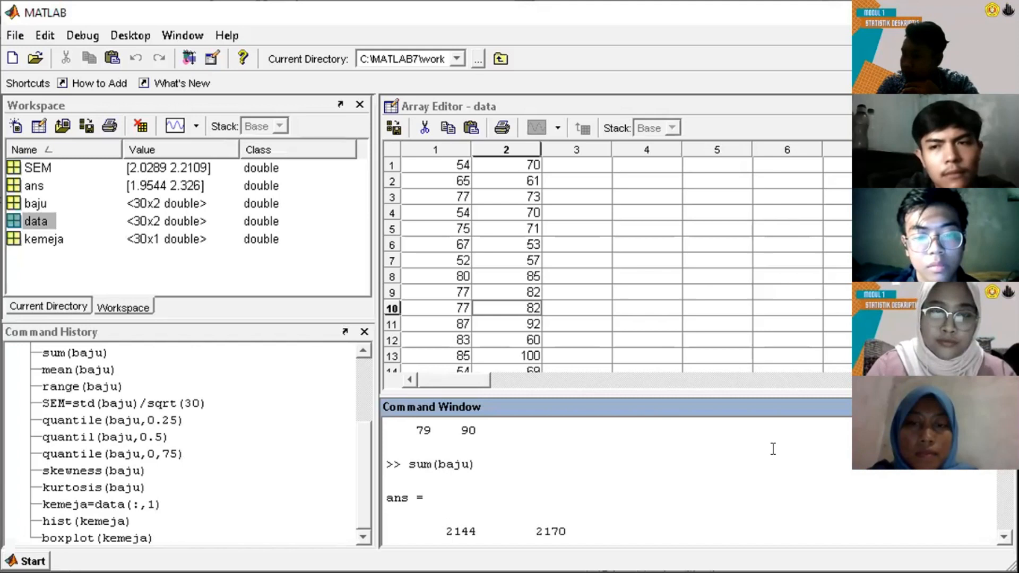
left_click(1002, 536)
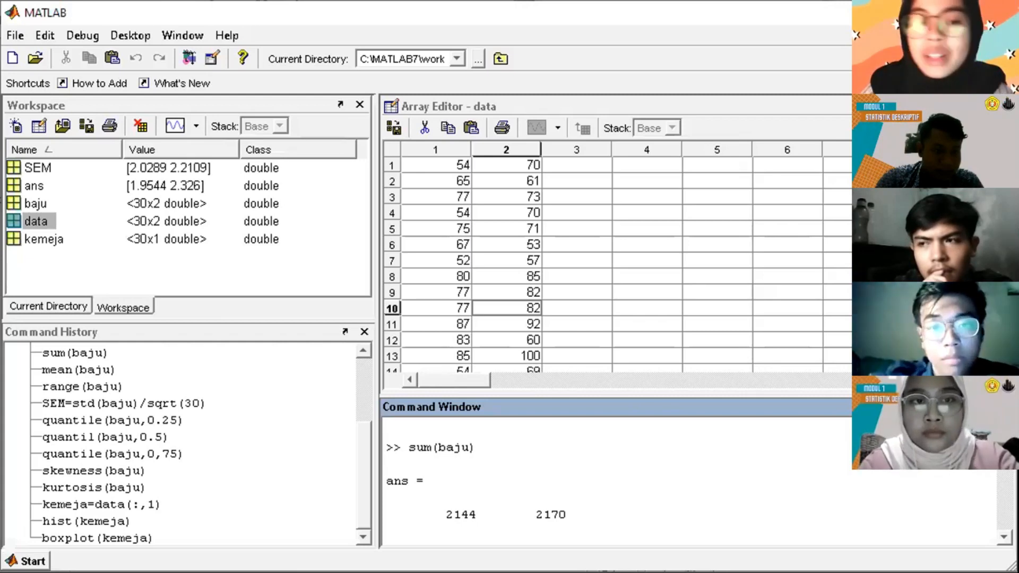
Look through the remaining command output past kurtosis(baju) and kemeja=data(:,1), and return to the beginning of the session
scroll(616, 478, "down", 8)
scroll(616, 478, "down", 10)
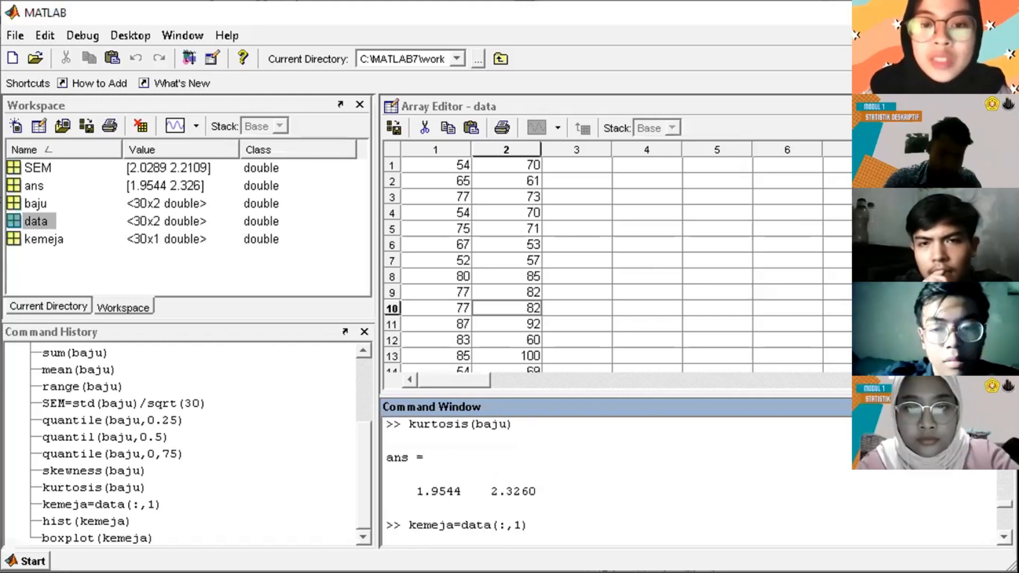
scroll(615, 478, "down", 10)
scroll(616, 478, "up", 20)
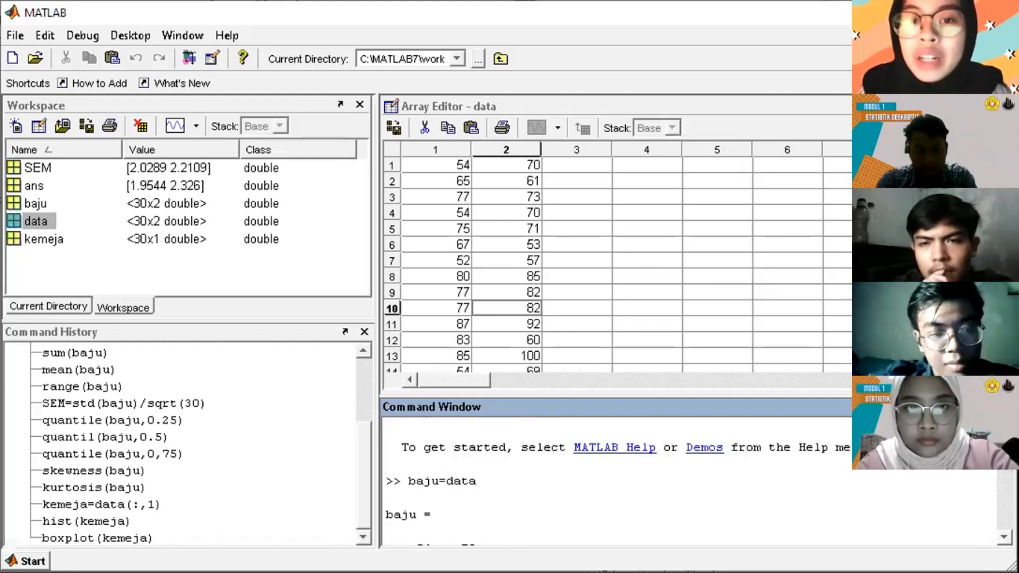
Try entering 4444 in row 1, column 1 of the data array, and clear the entry
left_click(492, 226)
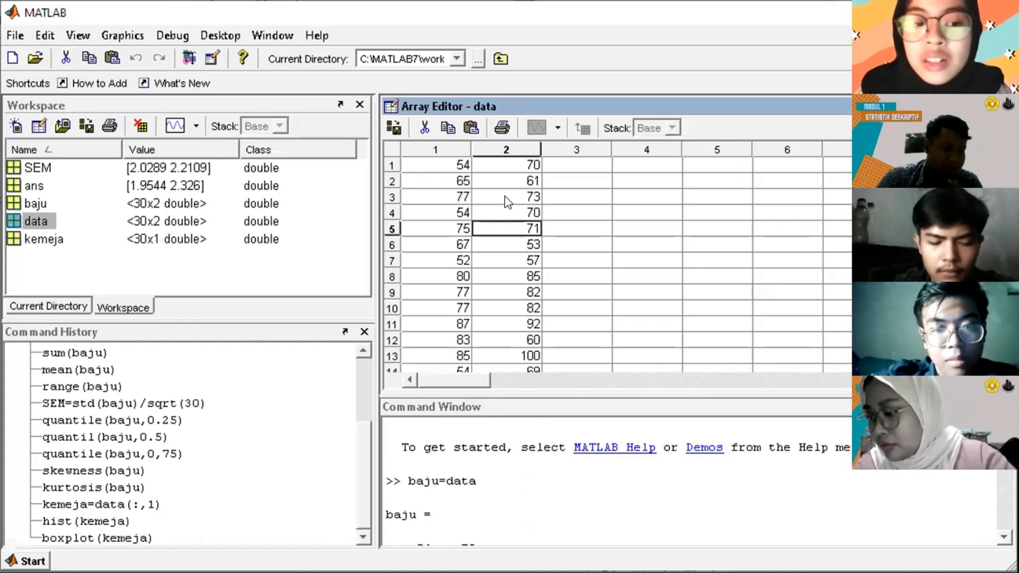
left_click(419, 160)
left_click(489, 168)
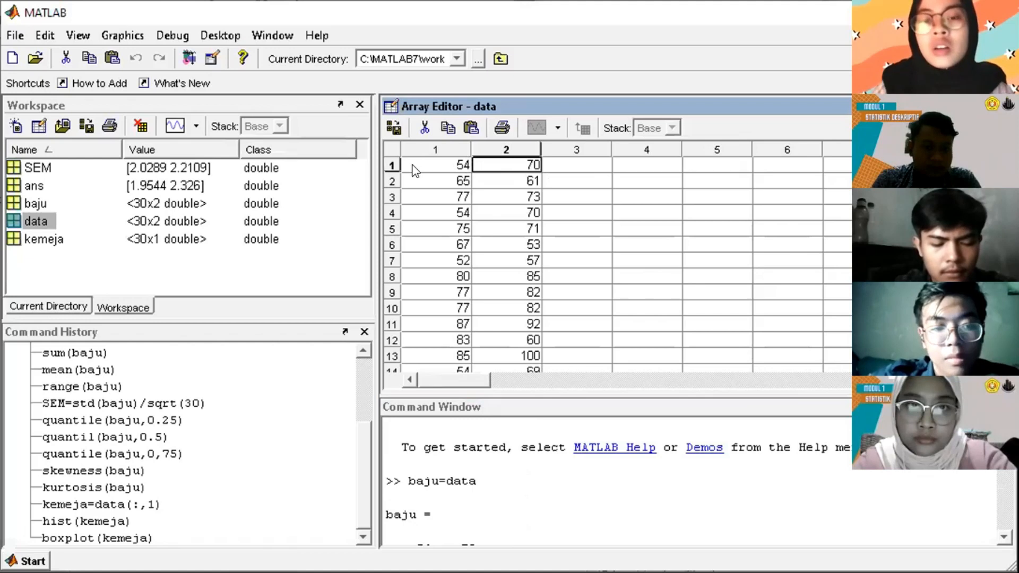
left_click(428, 169)
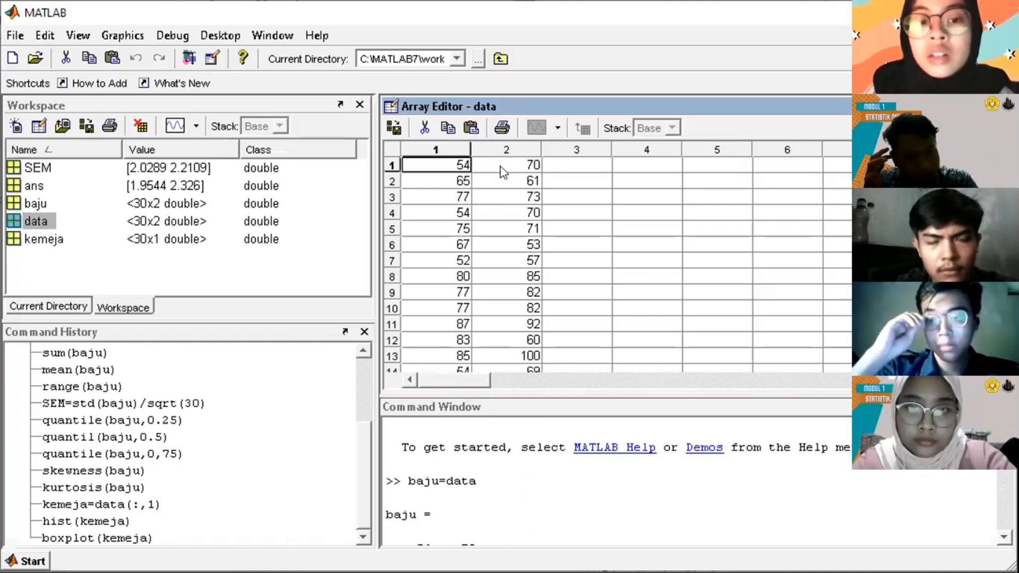
type("4444")
key("BackSpace")
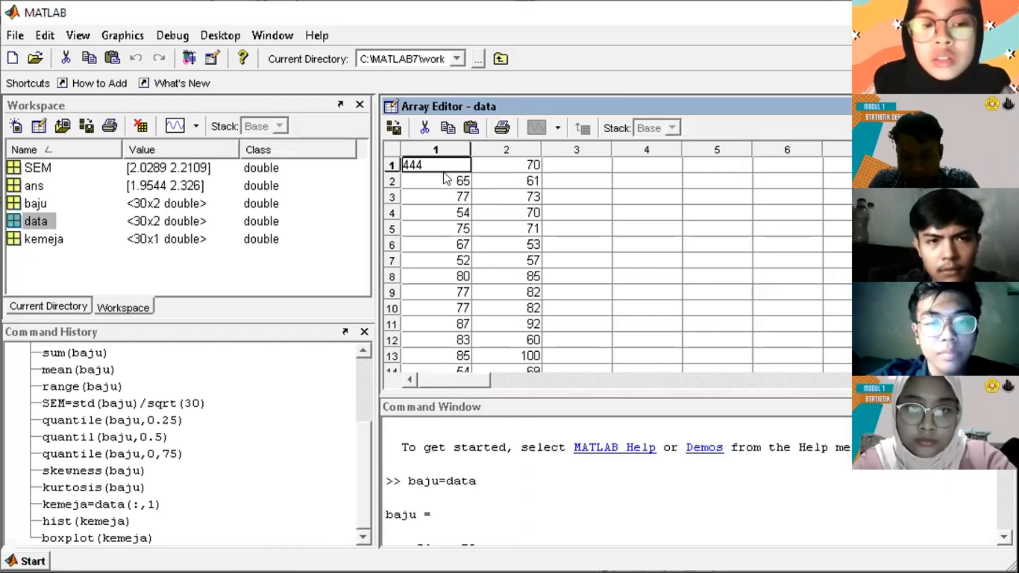
key("BackSpace")
key("BackSpace")
key("BackSpace")
Try 657888 in row 1, column 1 of the data array and replace it with 54
type("657888")
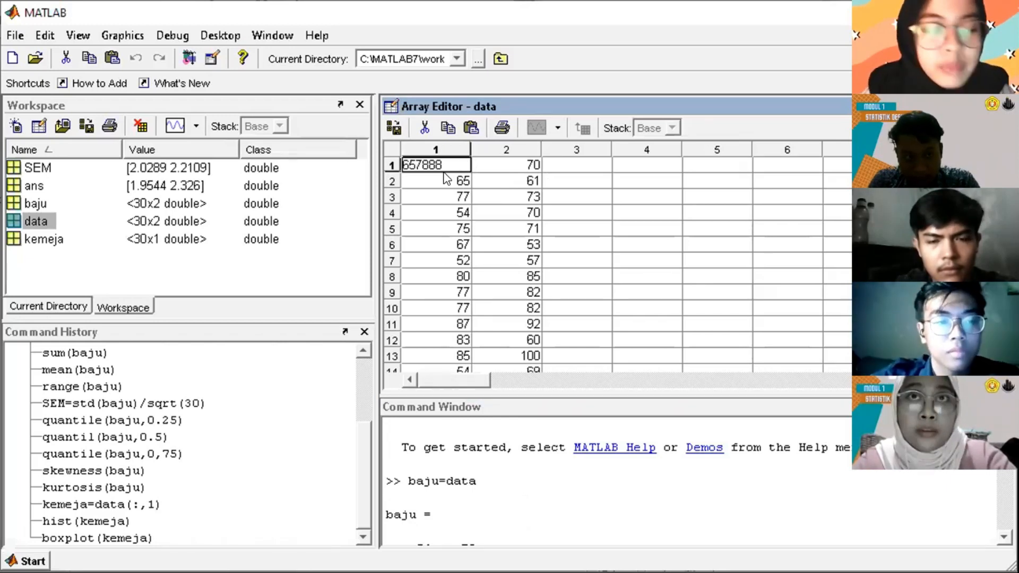
key("BackSpace")
key("BackSpace")
key("BackSpace")
key("BackSpace")
key("BackSpace")
key("BackSpace")
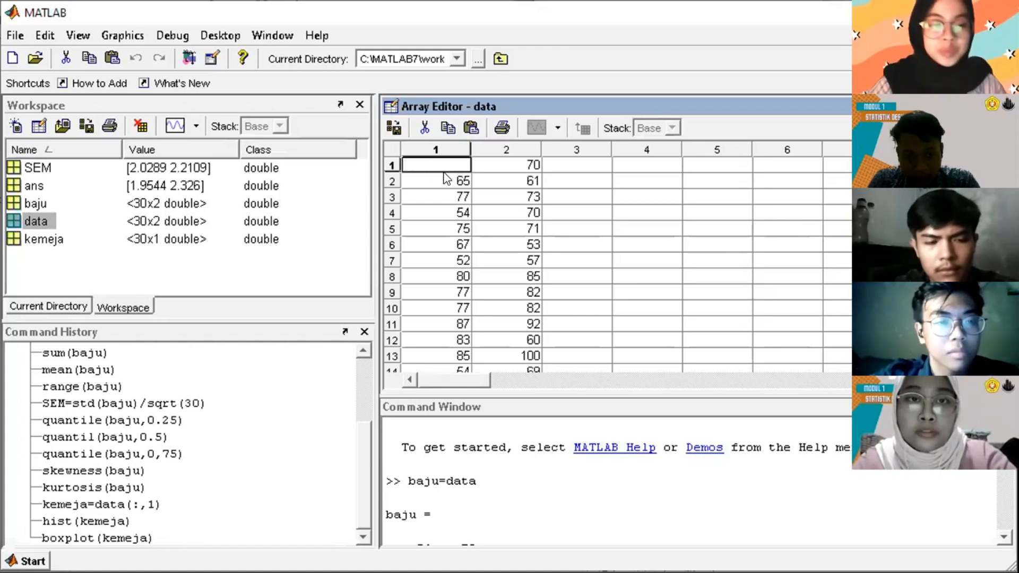
type("54")
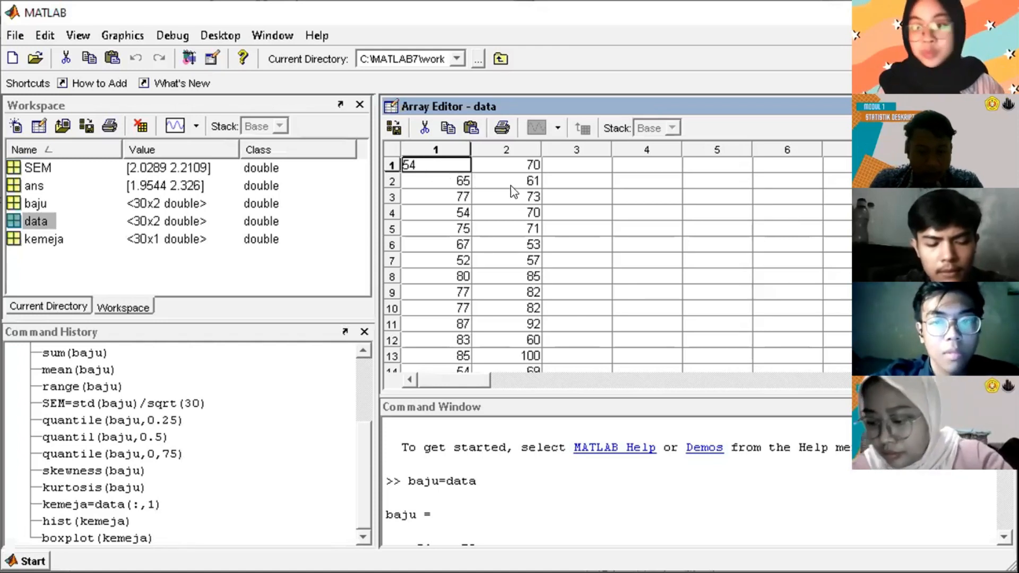
left_click(518, 196)
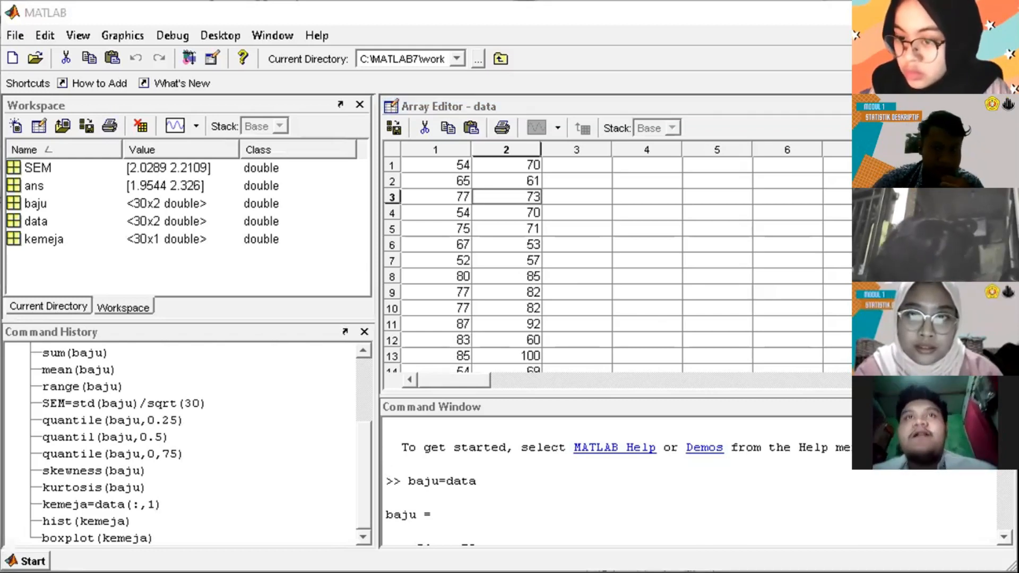
Switch to SOAL PRAKTIKUM.docx in Word to view the problem statement and sales table, and return to the data array in MATLAB
key("alt+Tab")
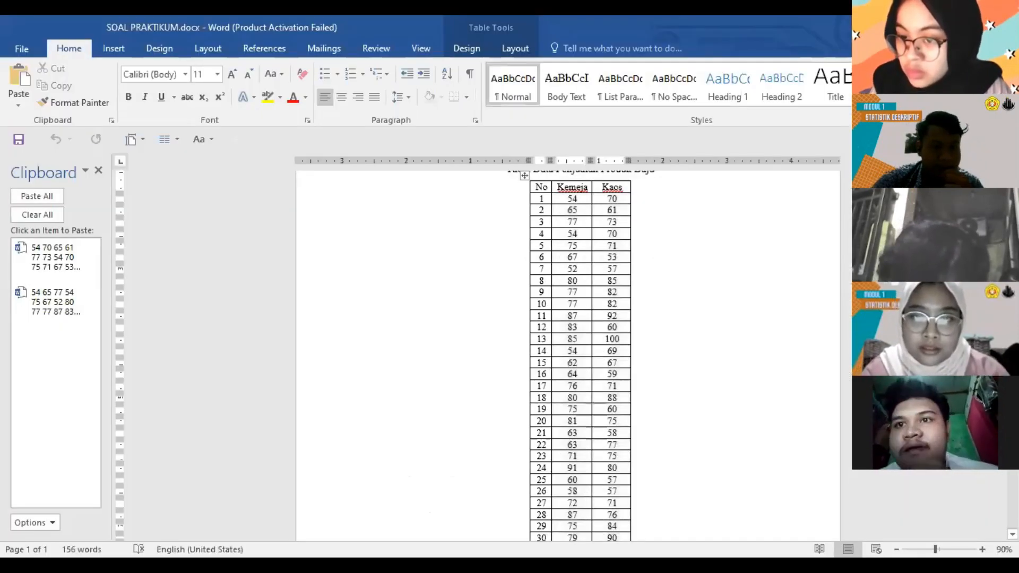
scroll(727, 302, "up", 4)
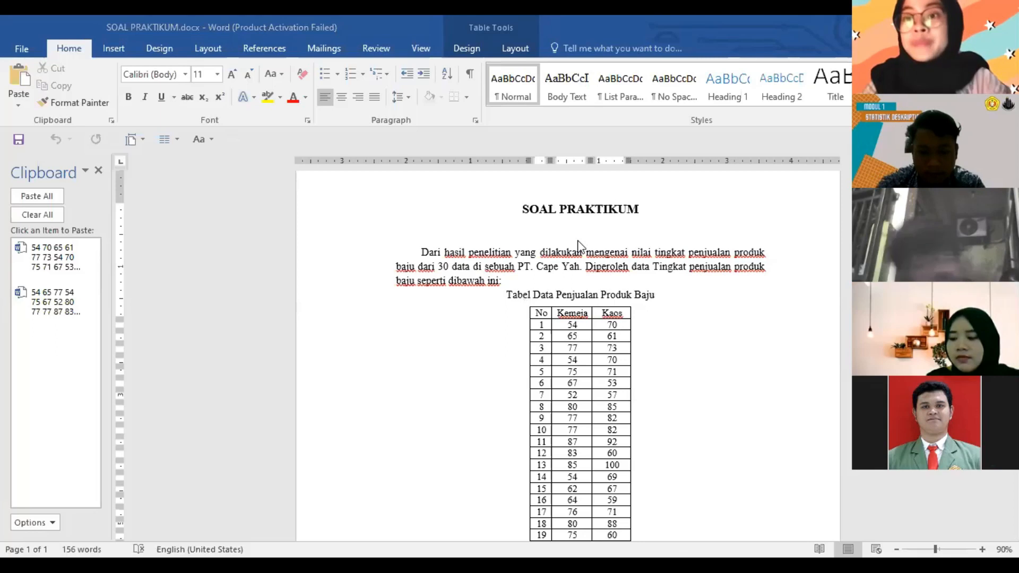
key("alt+Tab")
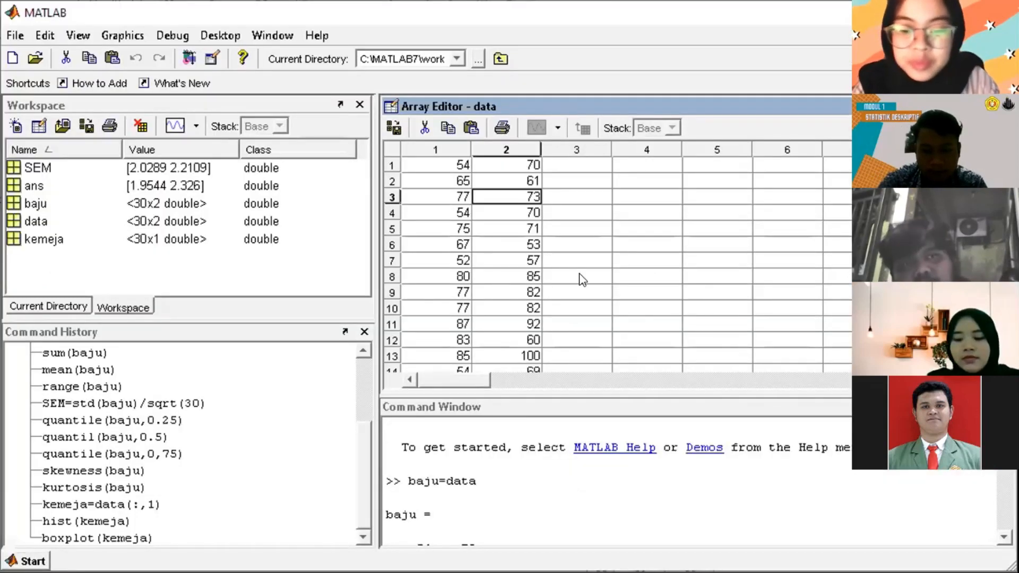
left_click(754, 261)
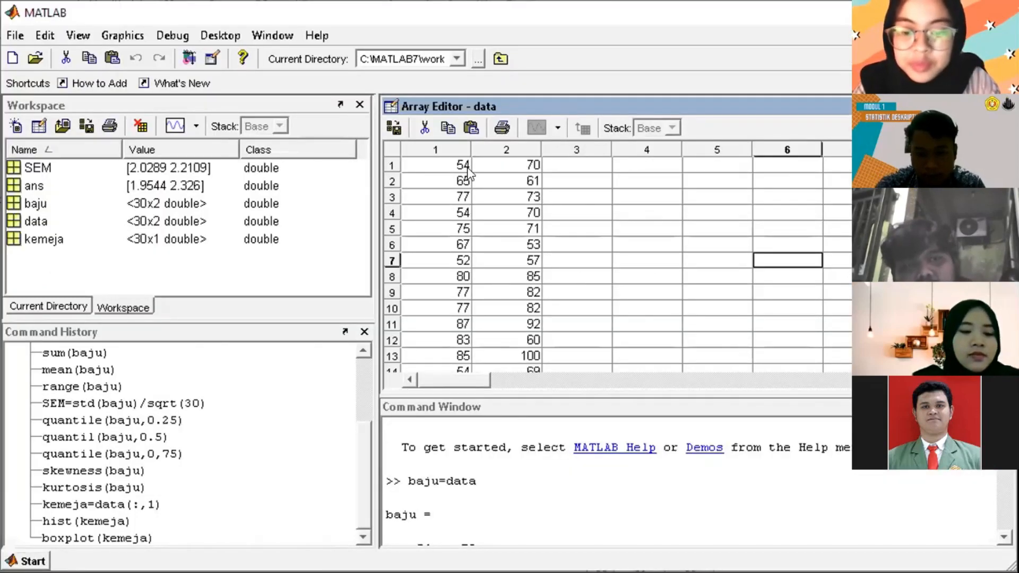
left_click(453, 162)
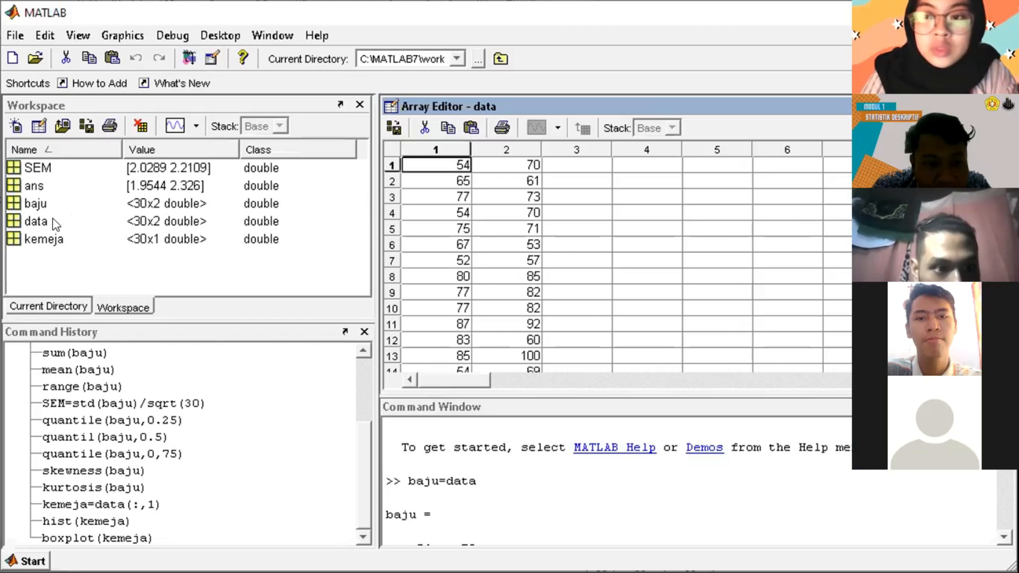
left_click(16, 36)
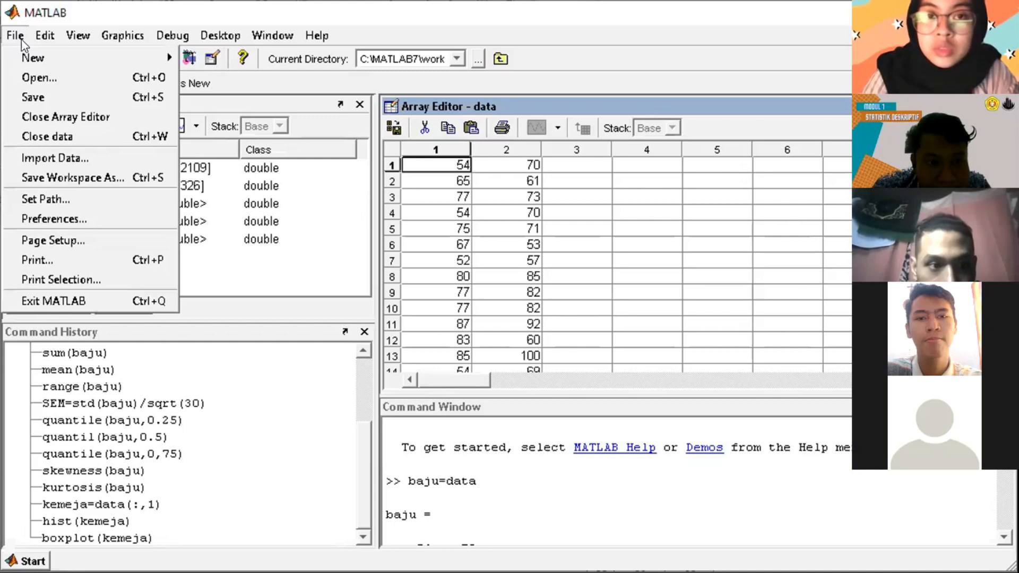
left_click(21, 40)
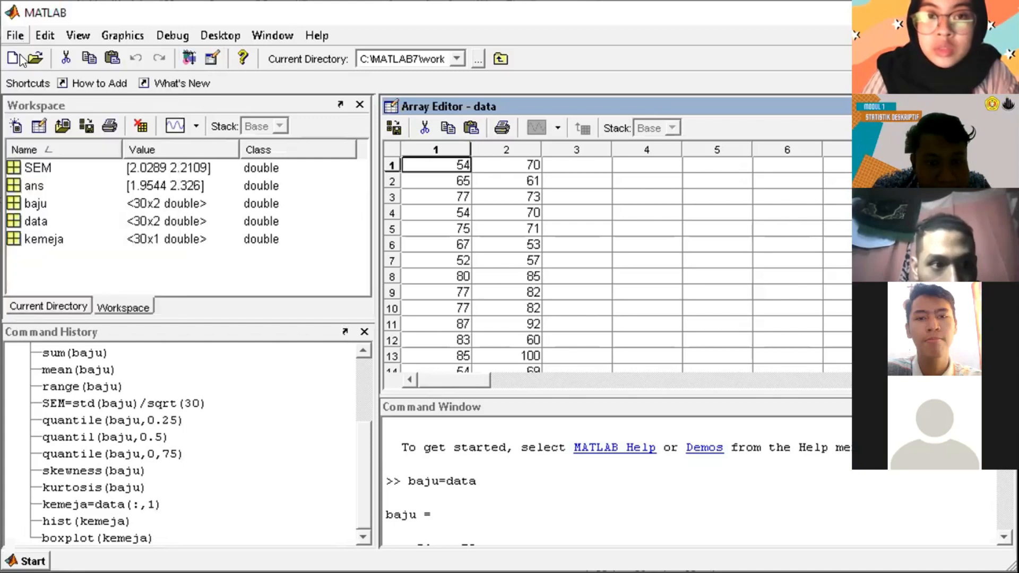
left_click(36, 223)
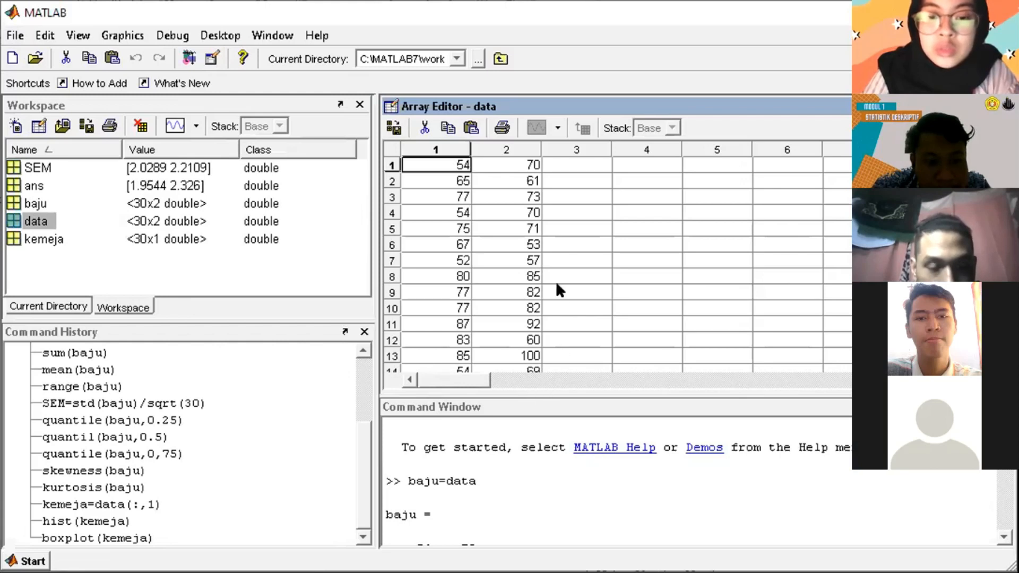
left_click(352, 240)
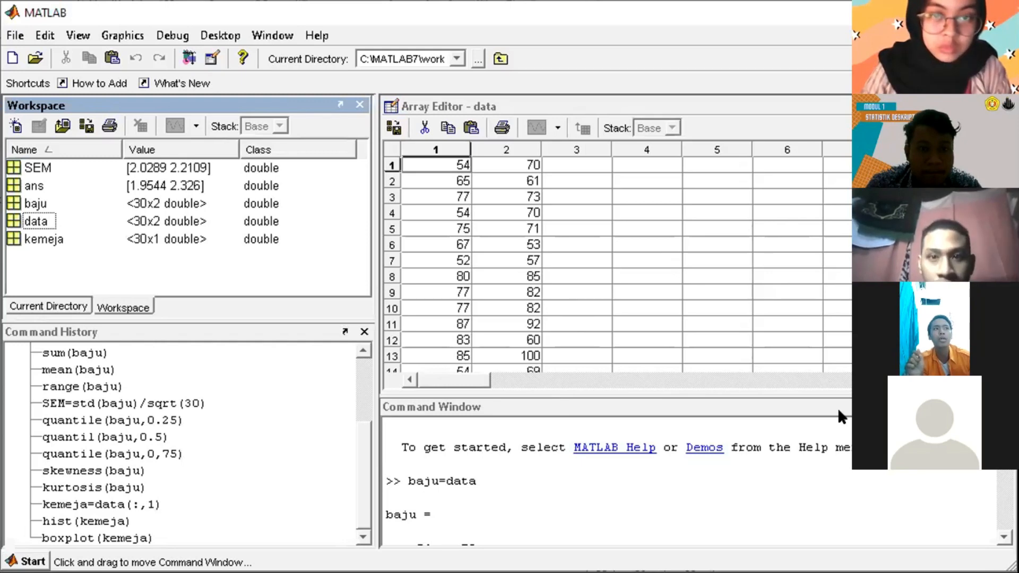
left_click(268, 35)
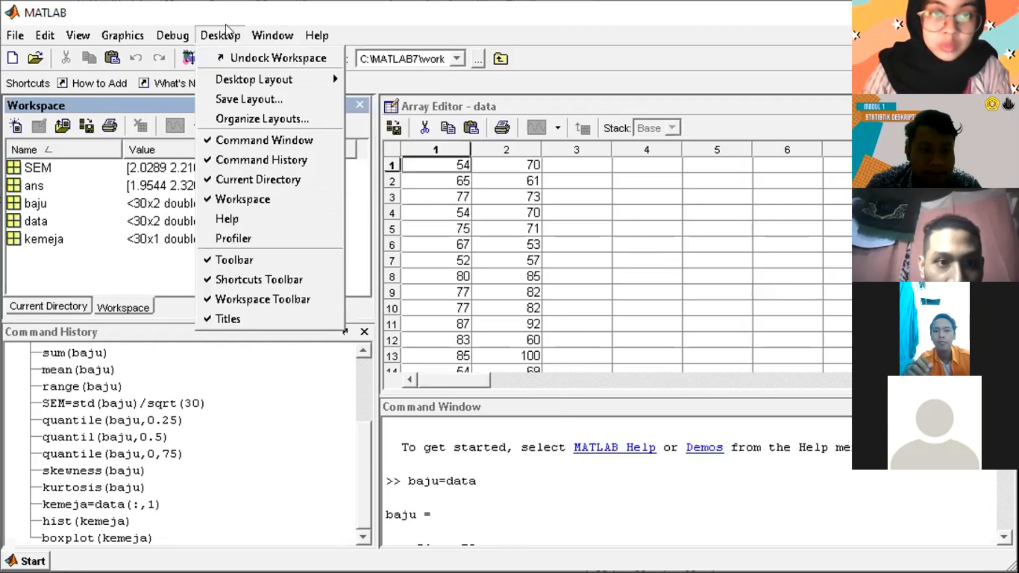
left_click(482, 37)
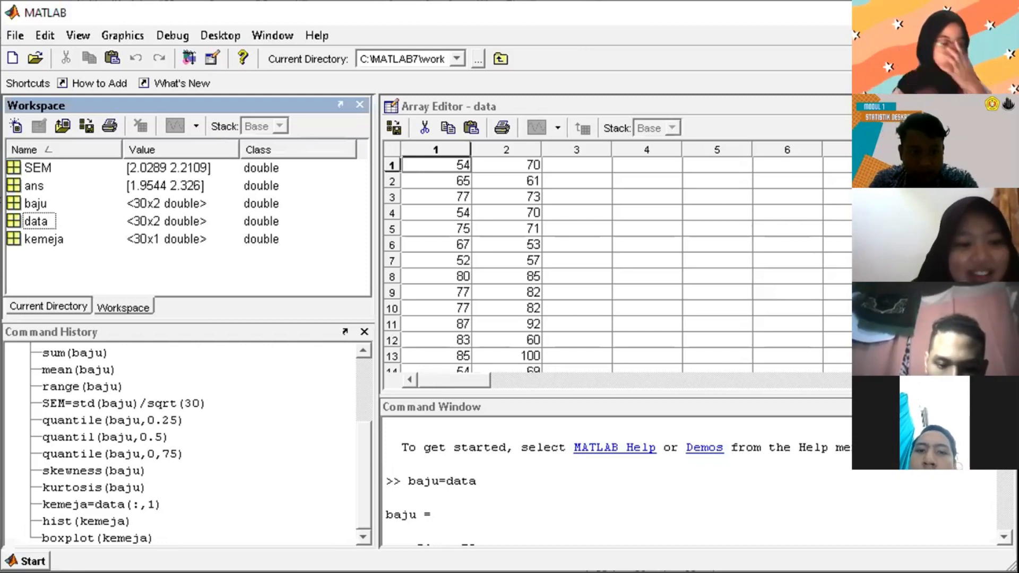
Review the command output from boxplot(kemeja) back to the kemeja=data(:,1) command, and return to the most recent commands
left_click_drag(1005, 436, 1004, 527)
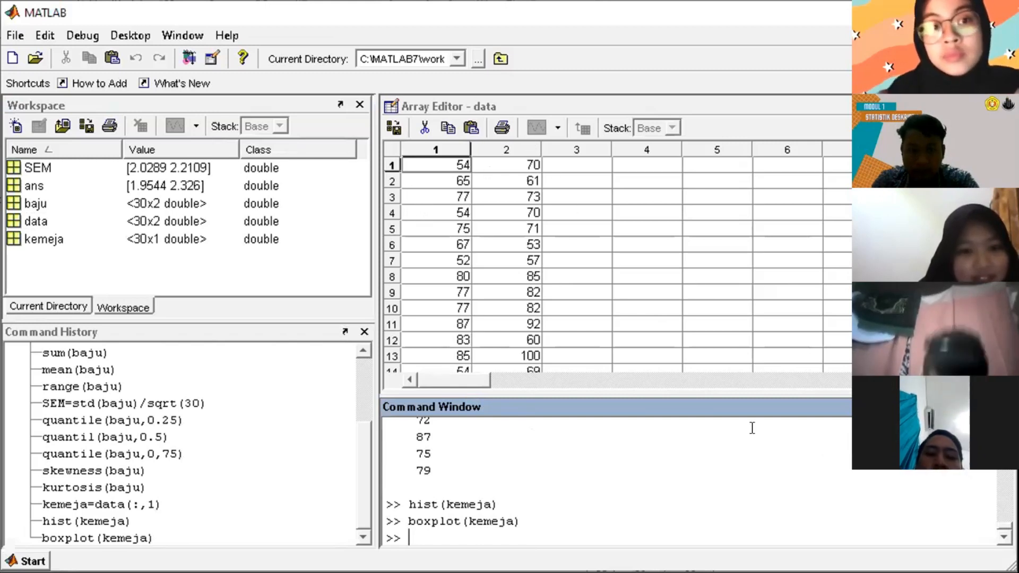
scroll(616, 478, "up", 5)
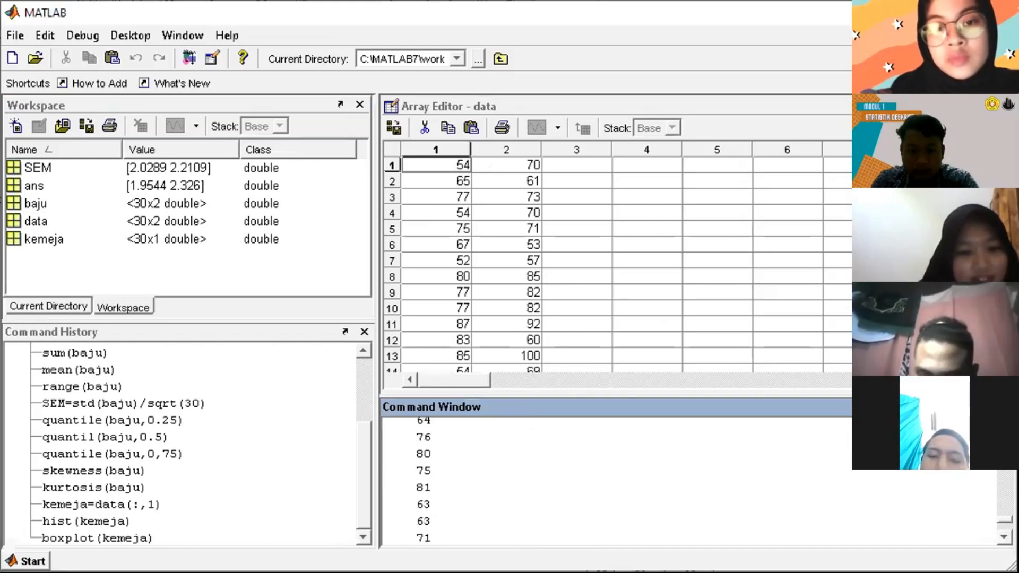
scroll(616, 478, "up", 3)
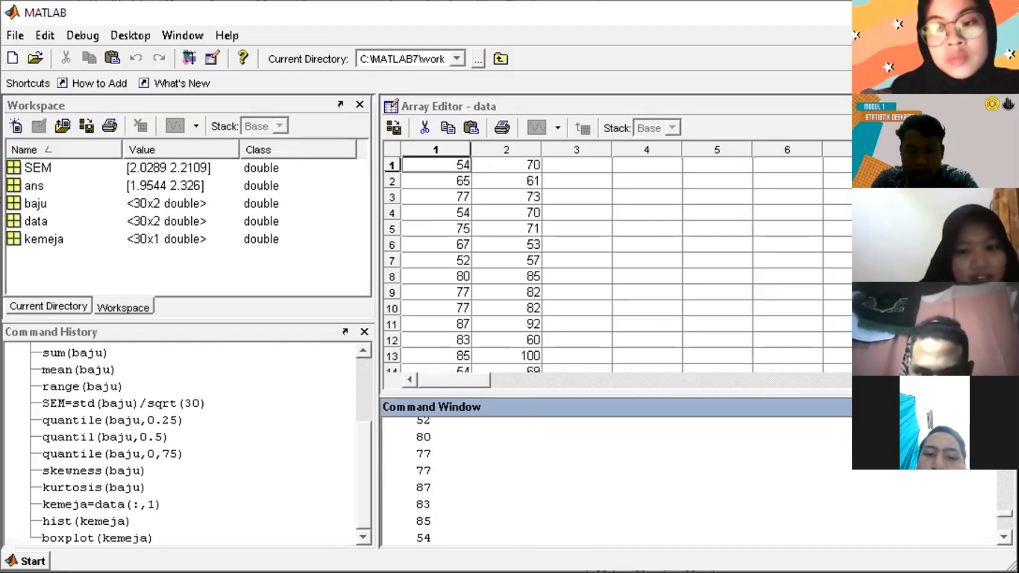
scroll(616, 478, "up", 4)
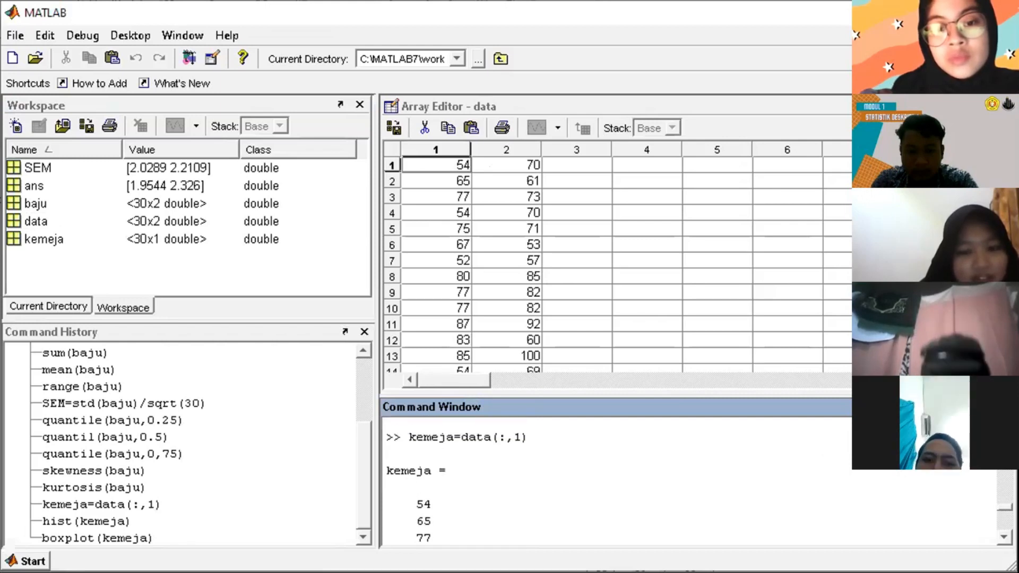
scroll(397, 495, "up", 1)
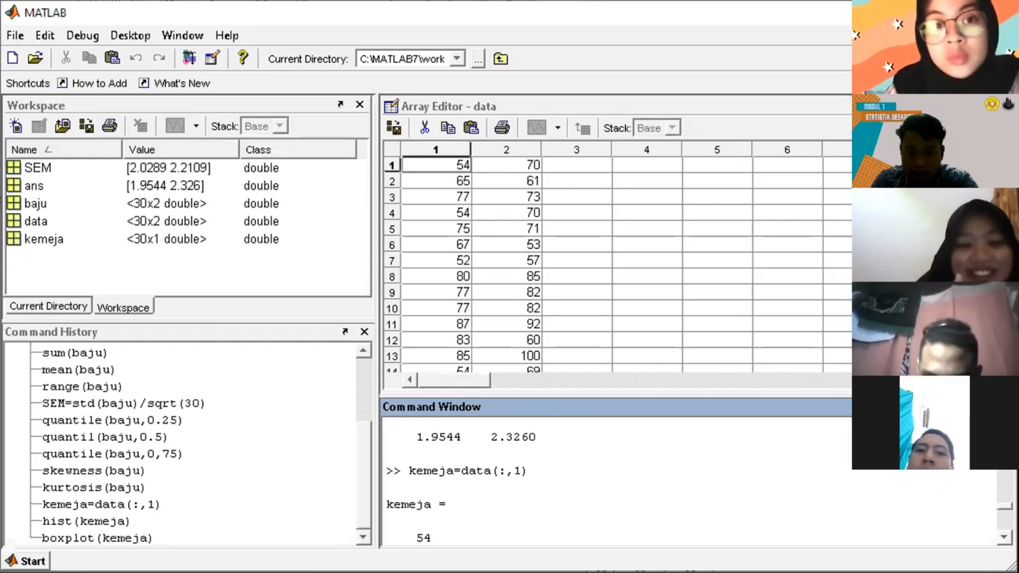
scroll(616, 478, "down", 3)
scroll(616, 478, "down", 6)
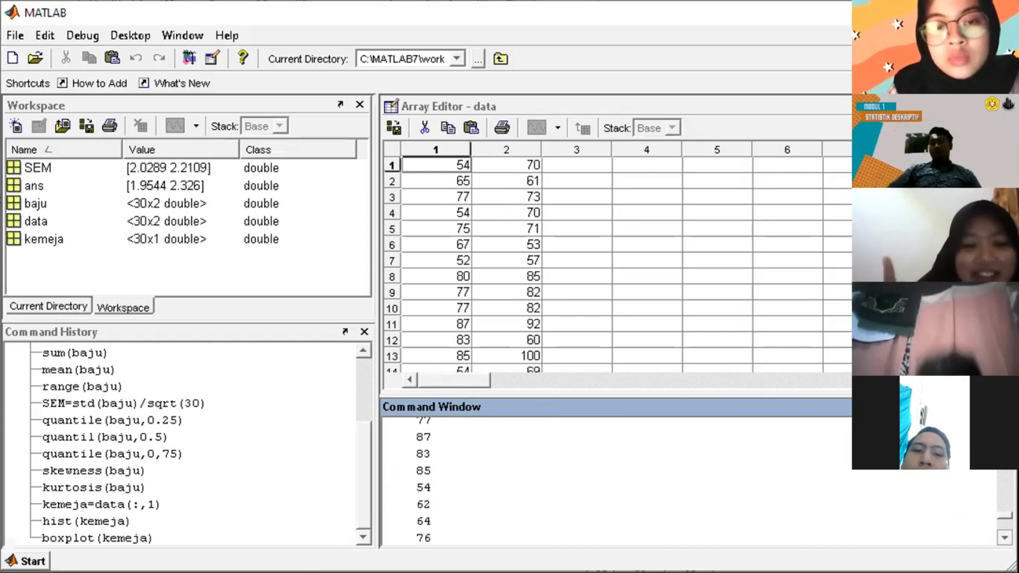
scroll(615, 478, "down", 1)
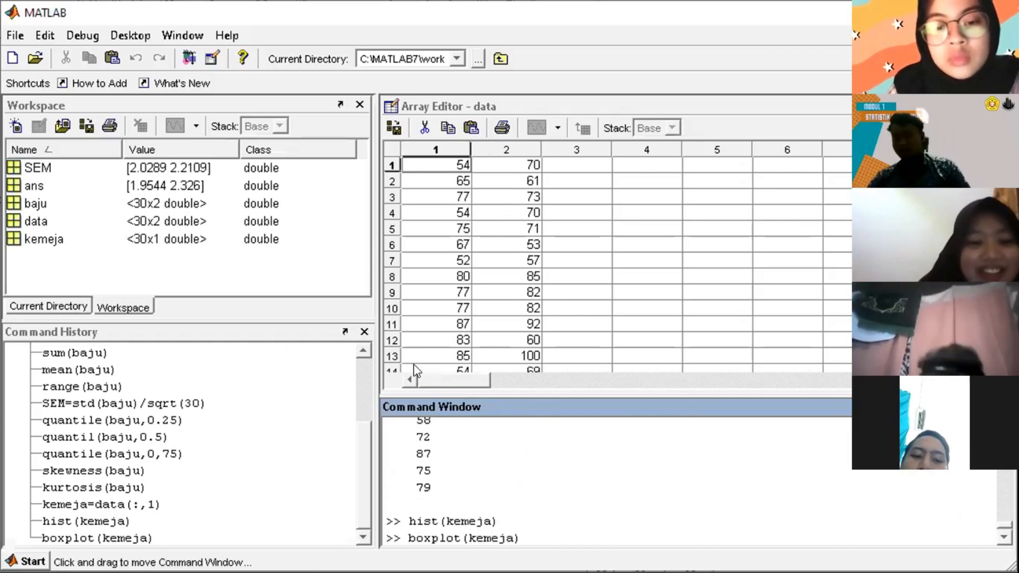
Run hist(kemeja) again to redraw the Kemeja histogram, and look over the label and annotation types that can be inserted
key("alt+Tab")
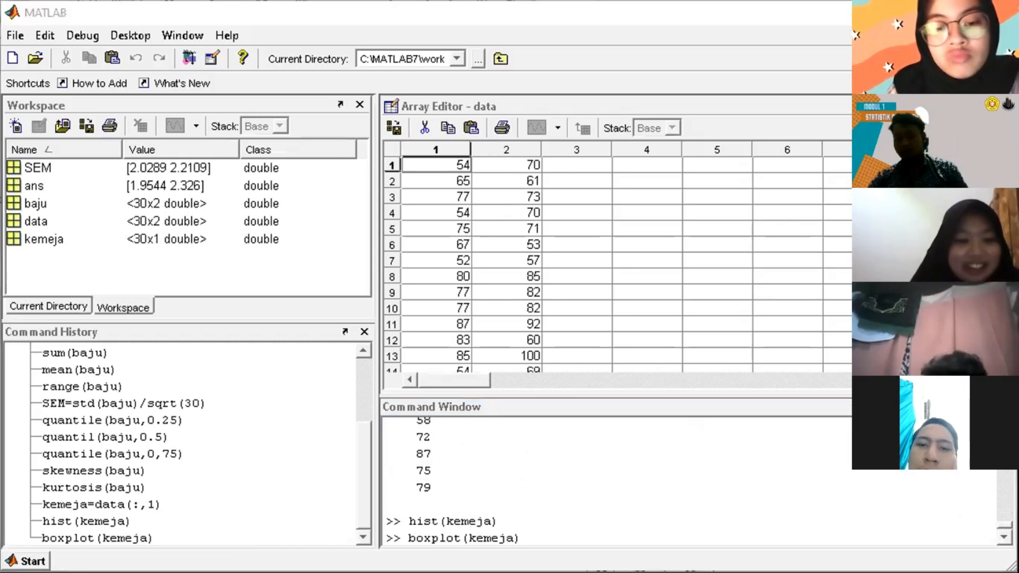
left_click(519, 532)
type("hist(kemeja)")
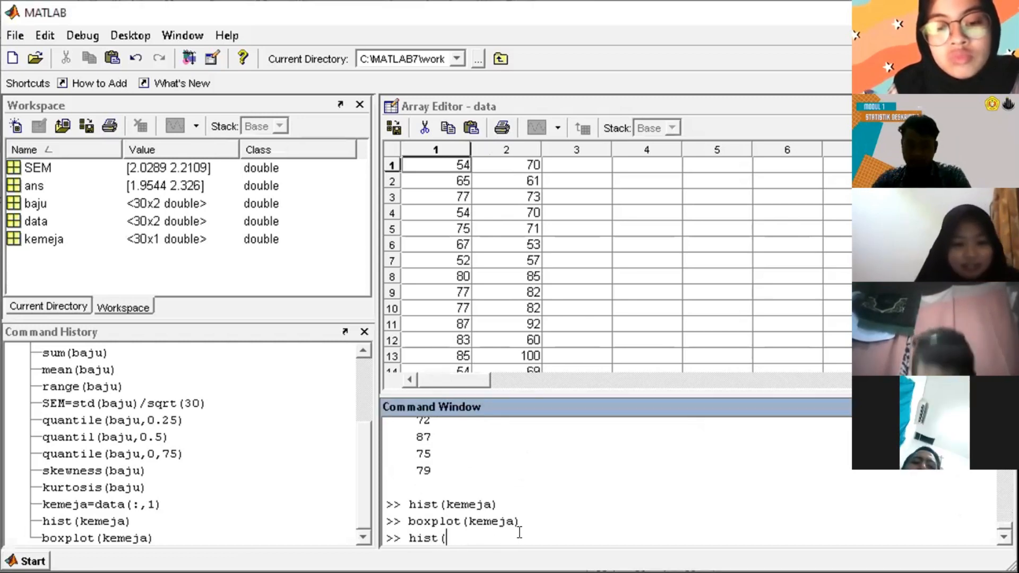
key("Return")
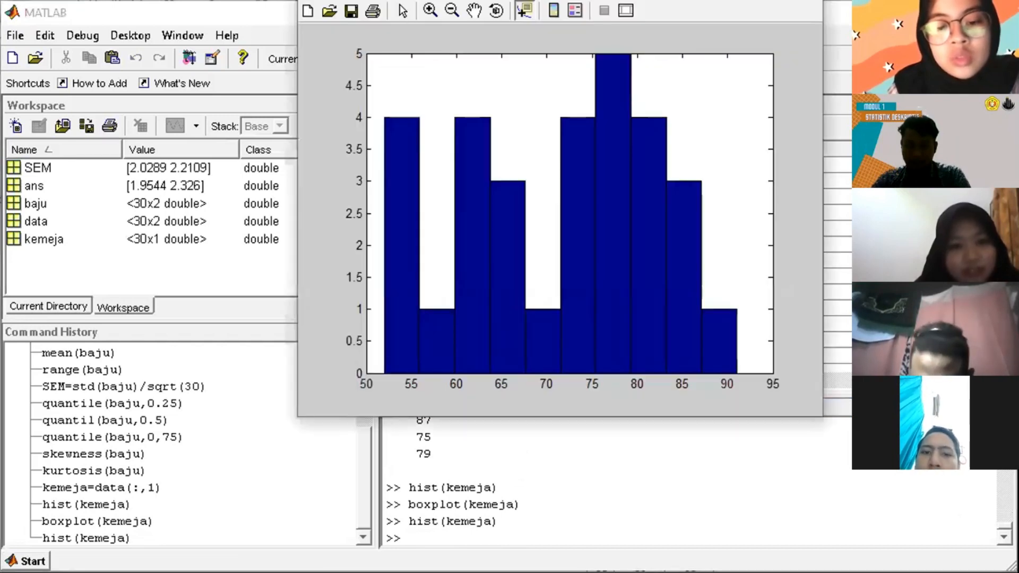
left_click(406, 0)
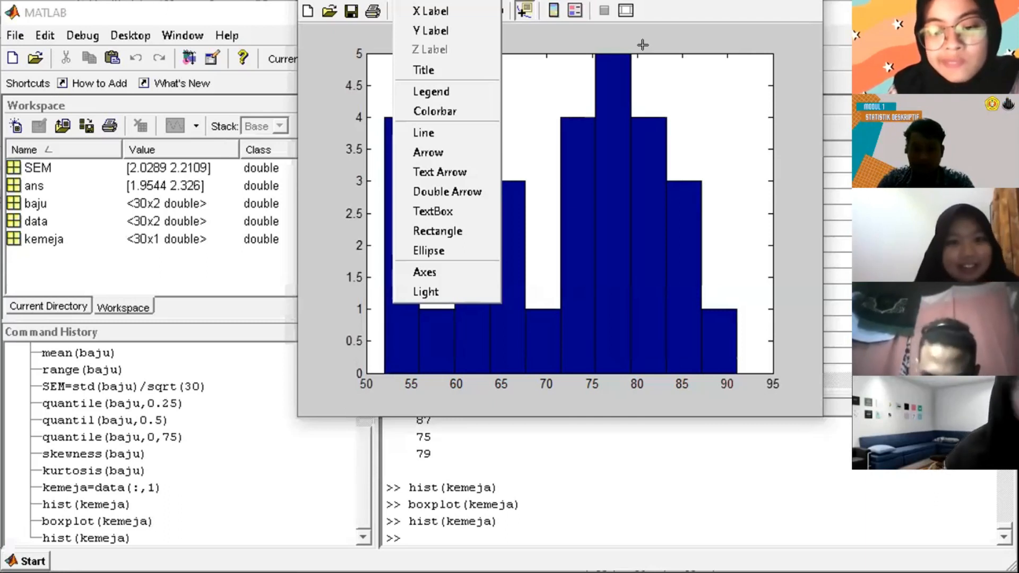
left_click(553, 38)
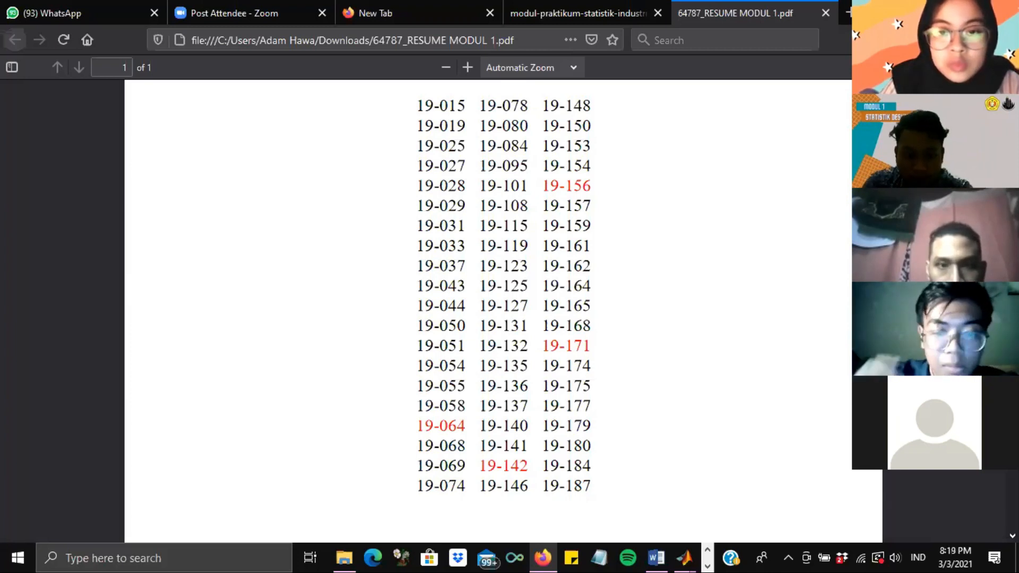
Open PEGANGAN MODUL MODUL 1.pdf from the SI 2021 folder on USB Drive (F:) with Firefox
scroll(848, 229, "up", 1)
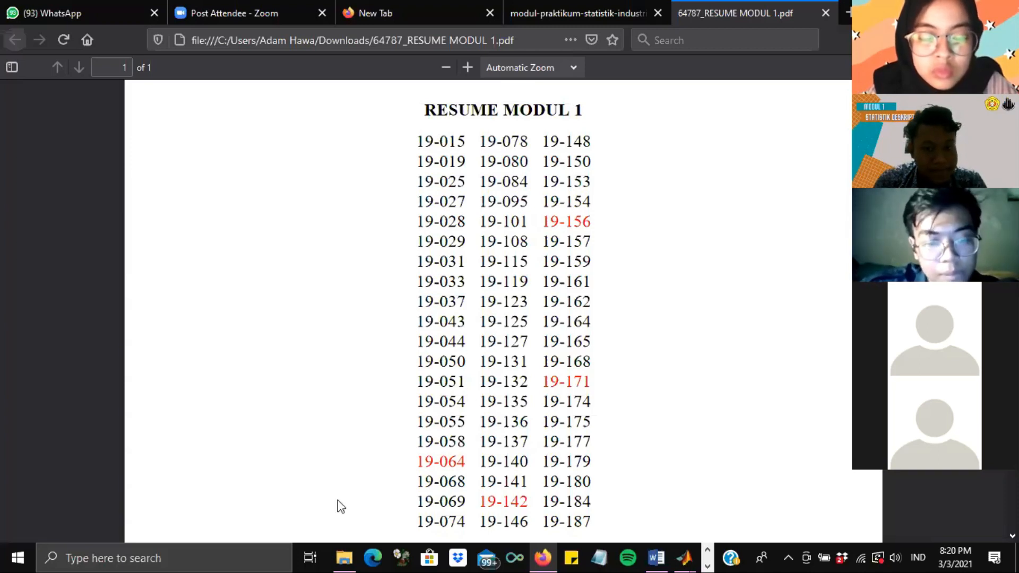
left_click(344, 557)
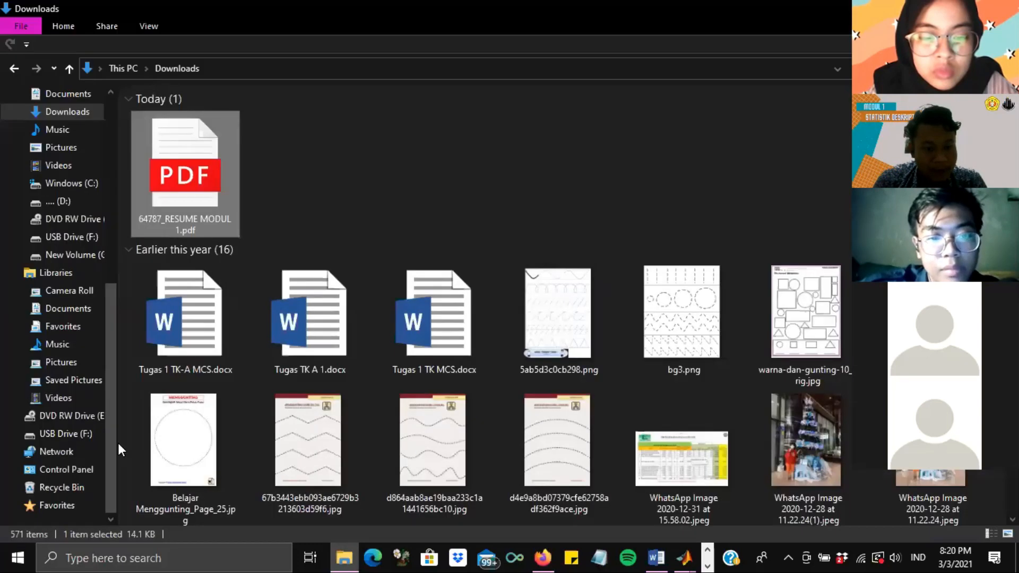
left_click(77, 433)
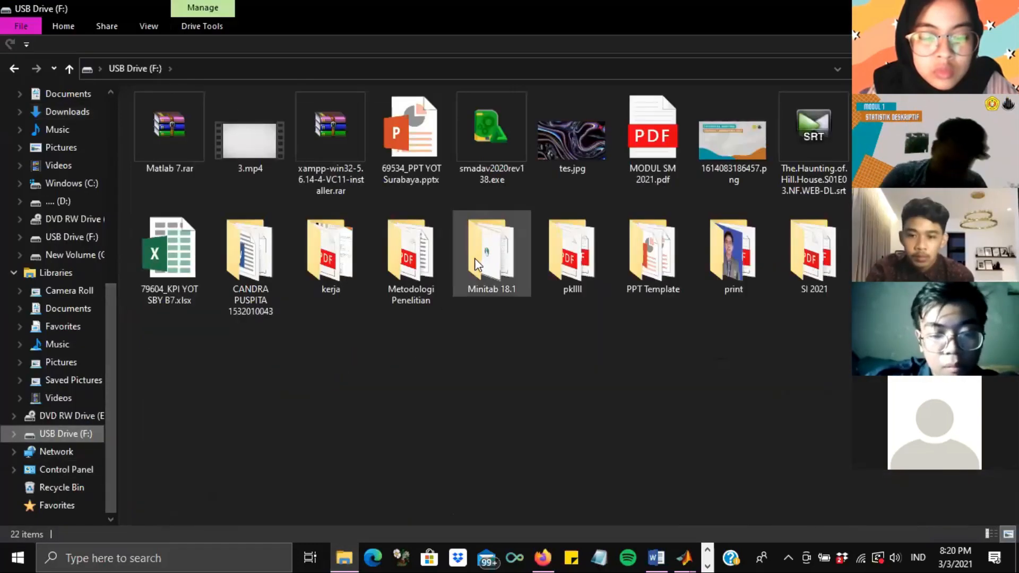
double_click(815, 265)
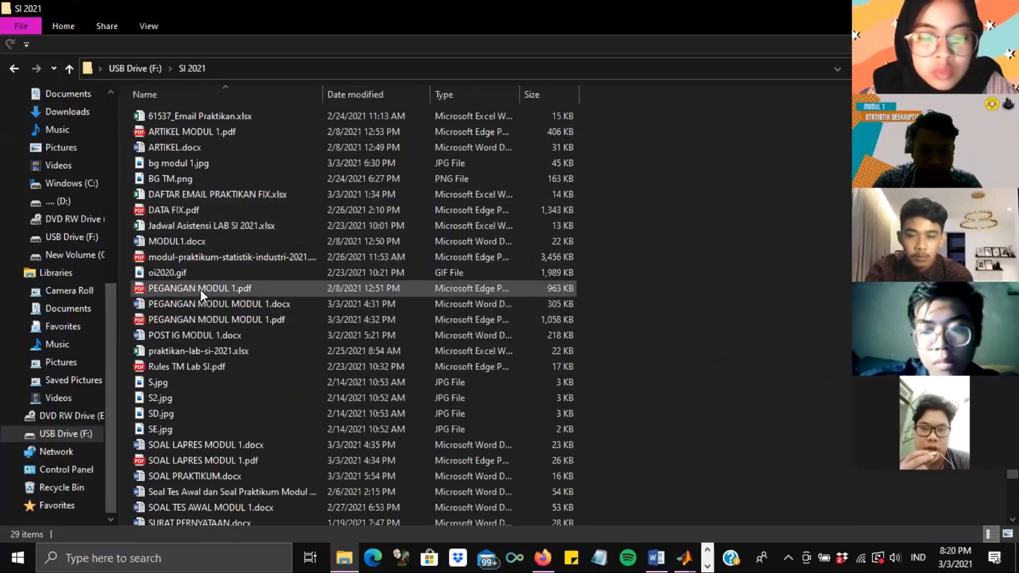
right_click(208, 319)
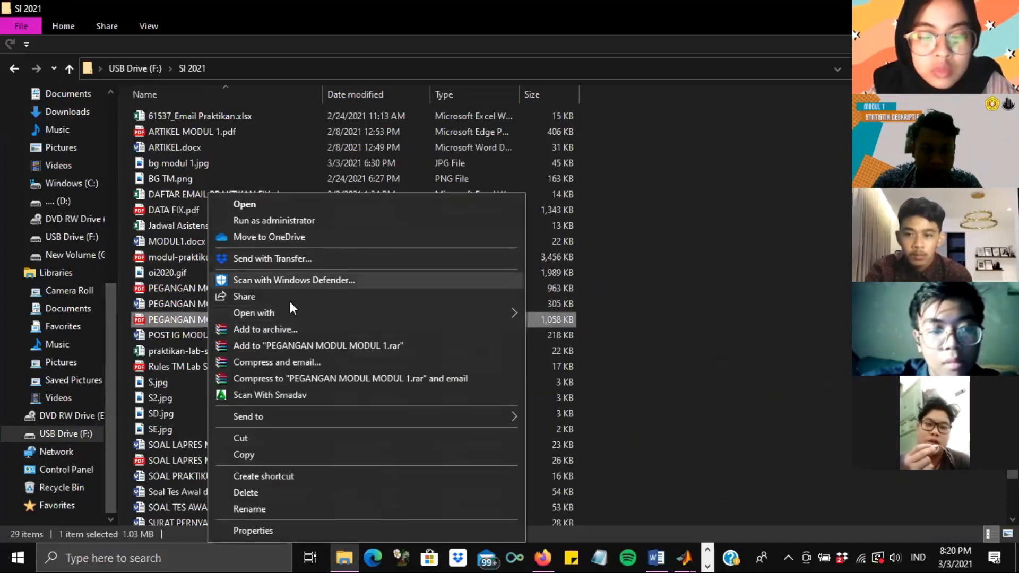
mouse_move(285, 311)
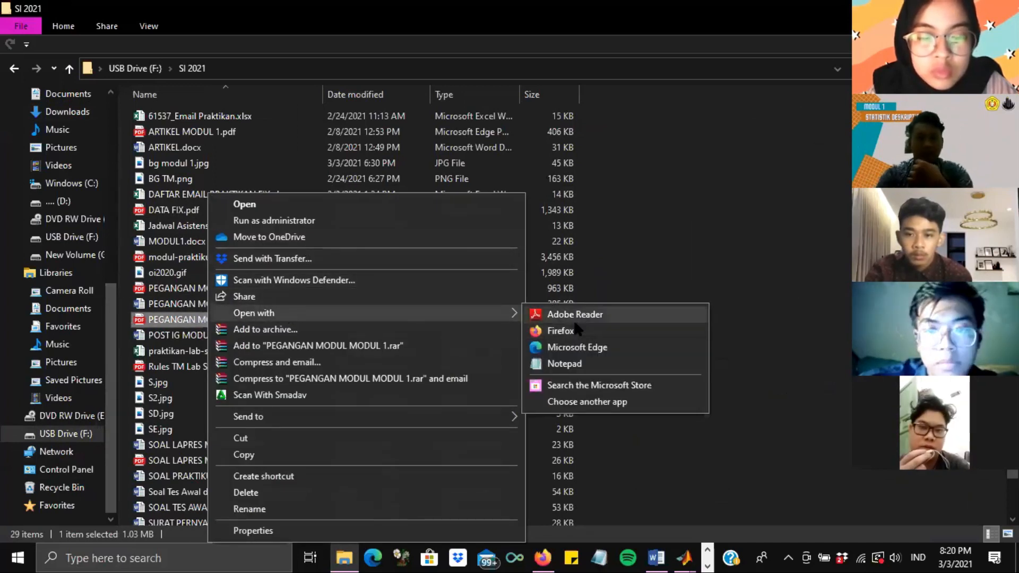
left_click(568, 329)
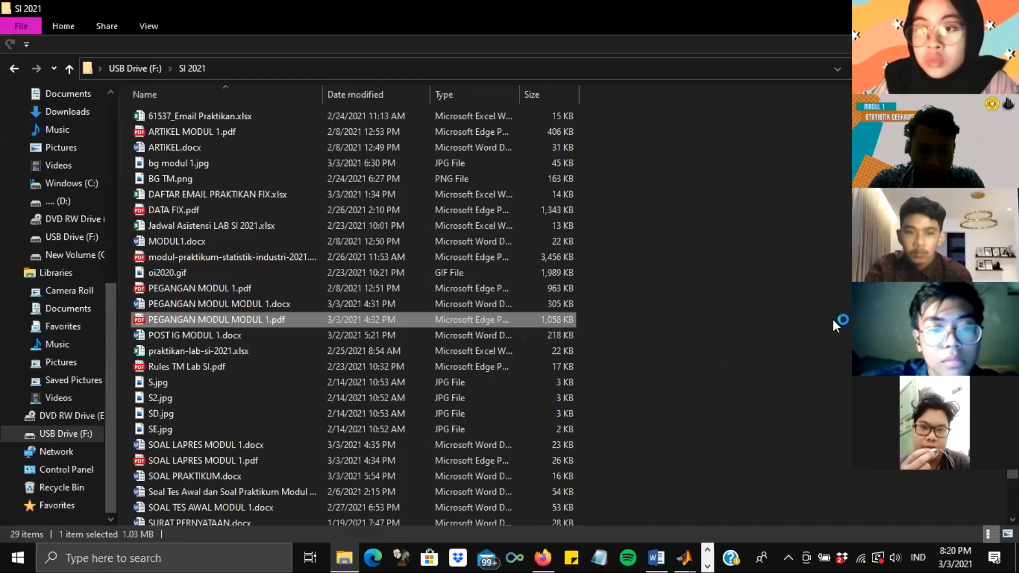